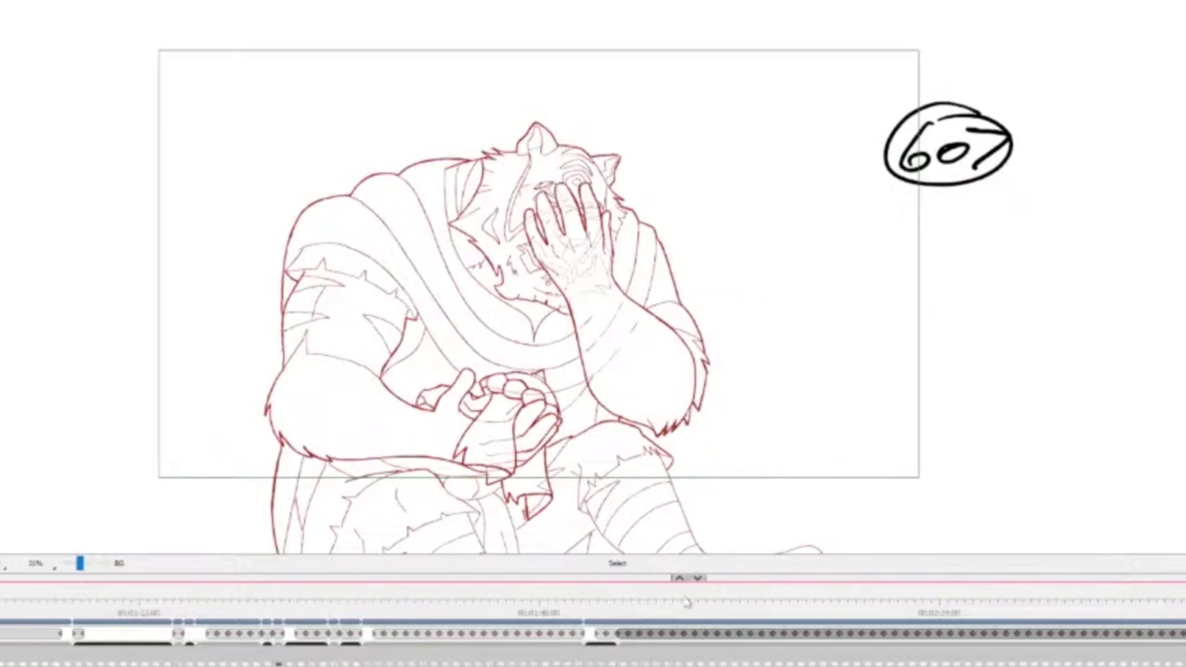
Scrub back and forth through the timeline to review the character's rough and cleaned-up animation poses.
mouse_move(692, 612)
left_mouse_down()
mouse_move(859, 600)
mouse_move(1175, 609)
left_mouse_up()
left_click_drag(1183, 604, 768, 604)
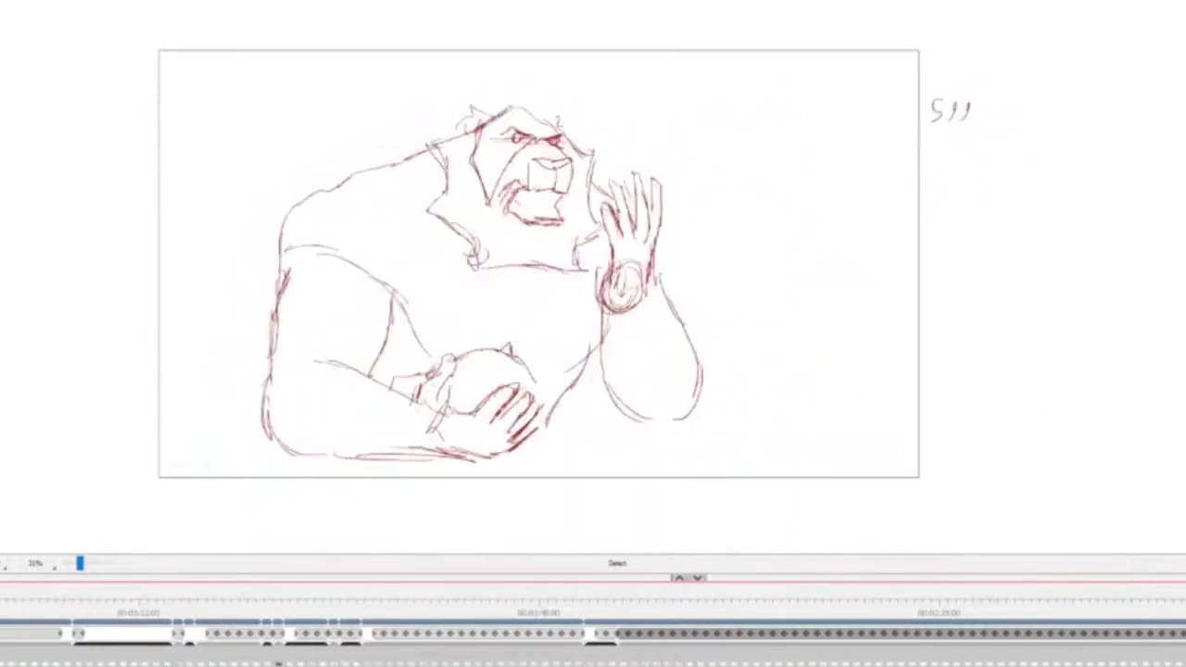
mouse_move(776, 612)
left_mouse_down()
mouse_move(692, 611)
mouse_move(1185, 612)
left_mouse_up()
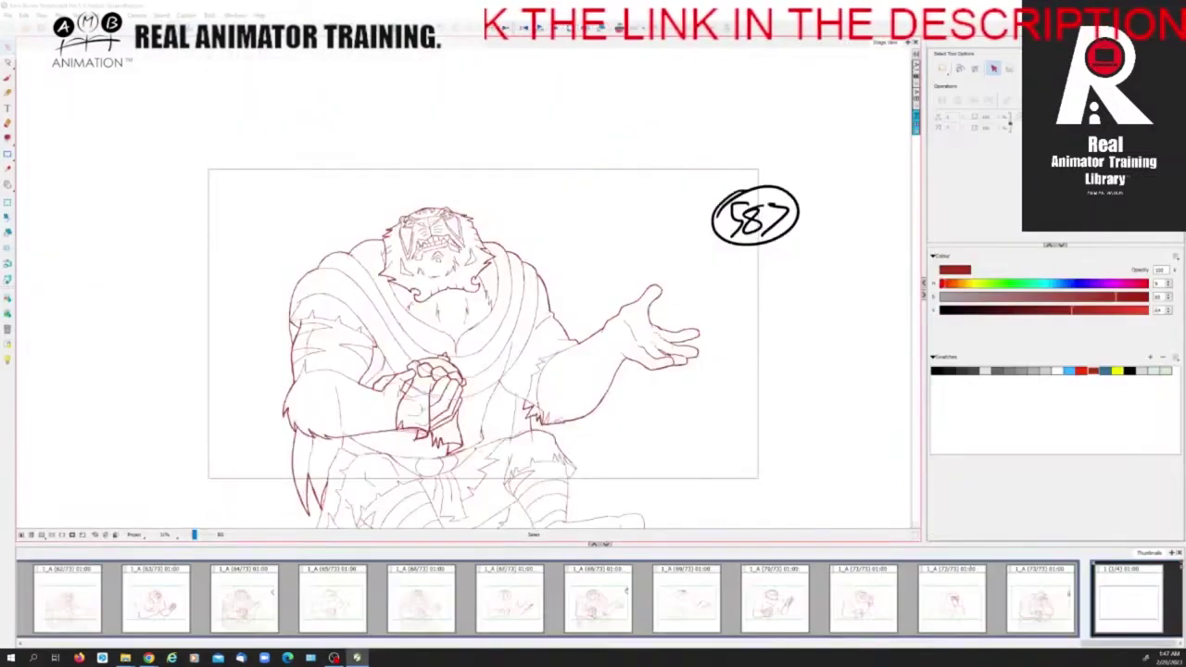
Add a new blank scene after the last panel and ready the Brush tool with the dark red swatch.
left_click_drag(1141, 644, 1177, 644)
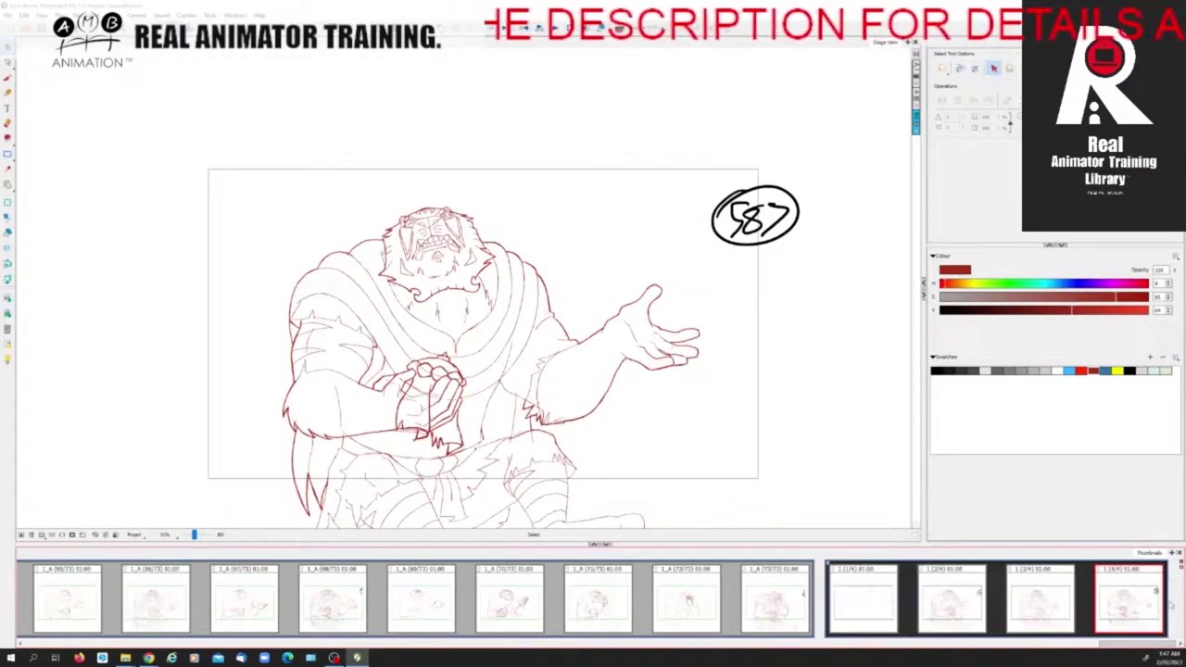
key("ctrl+r")
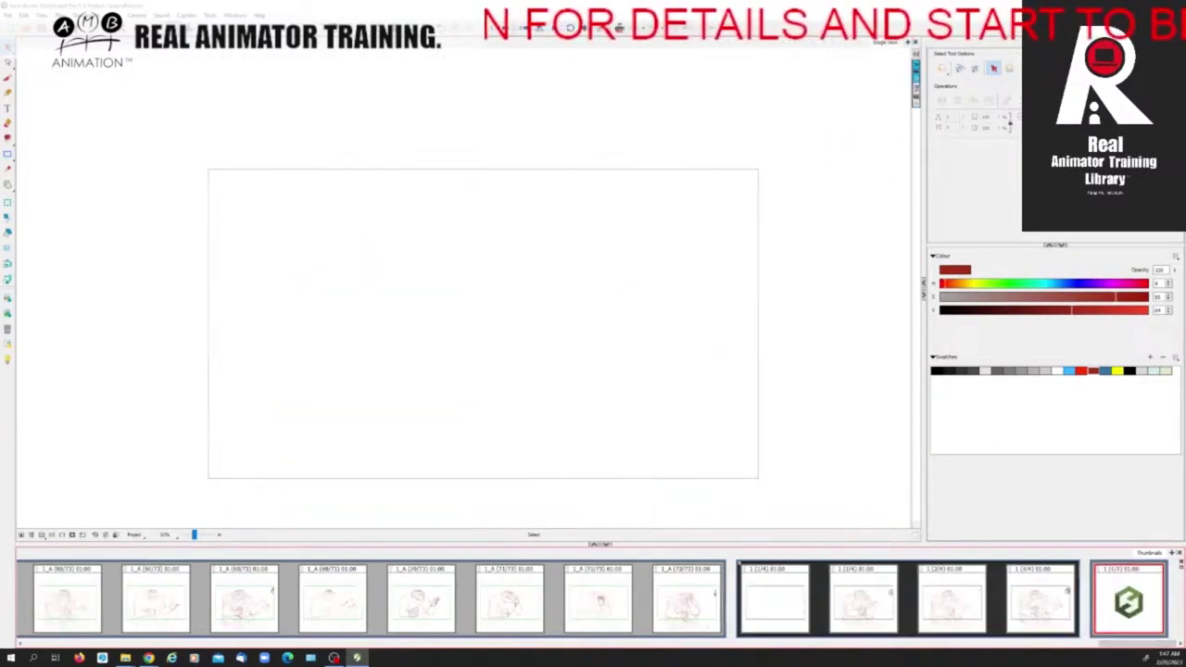
left_click(8, 78)
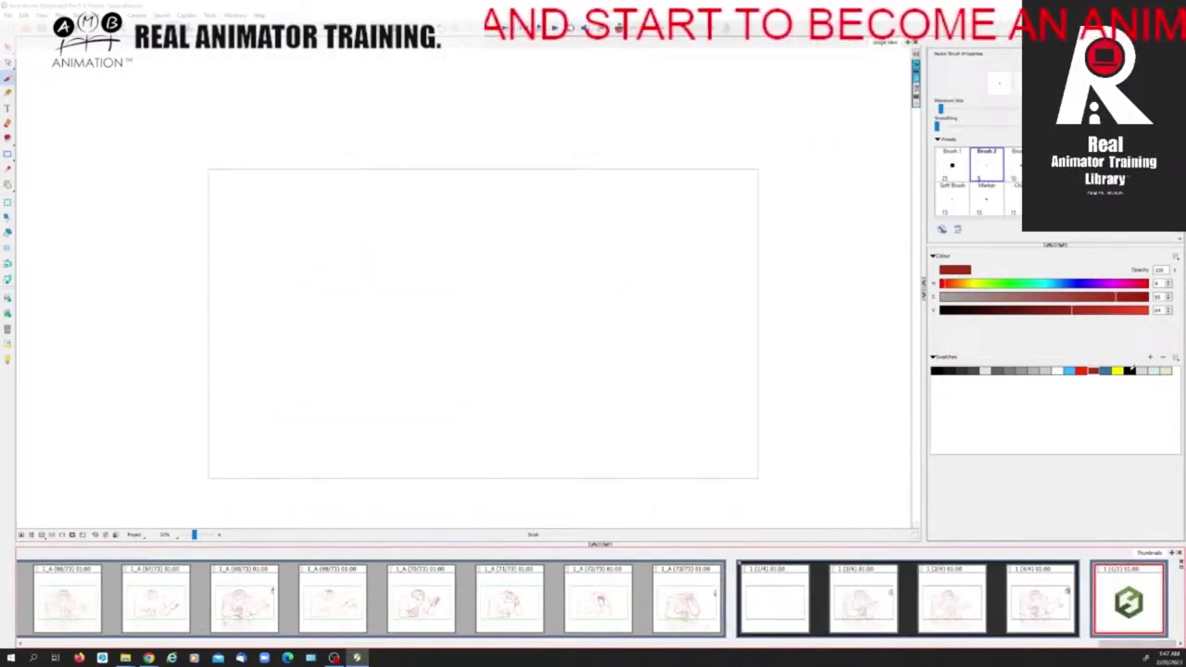
left_click(1095, 366)
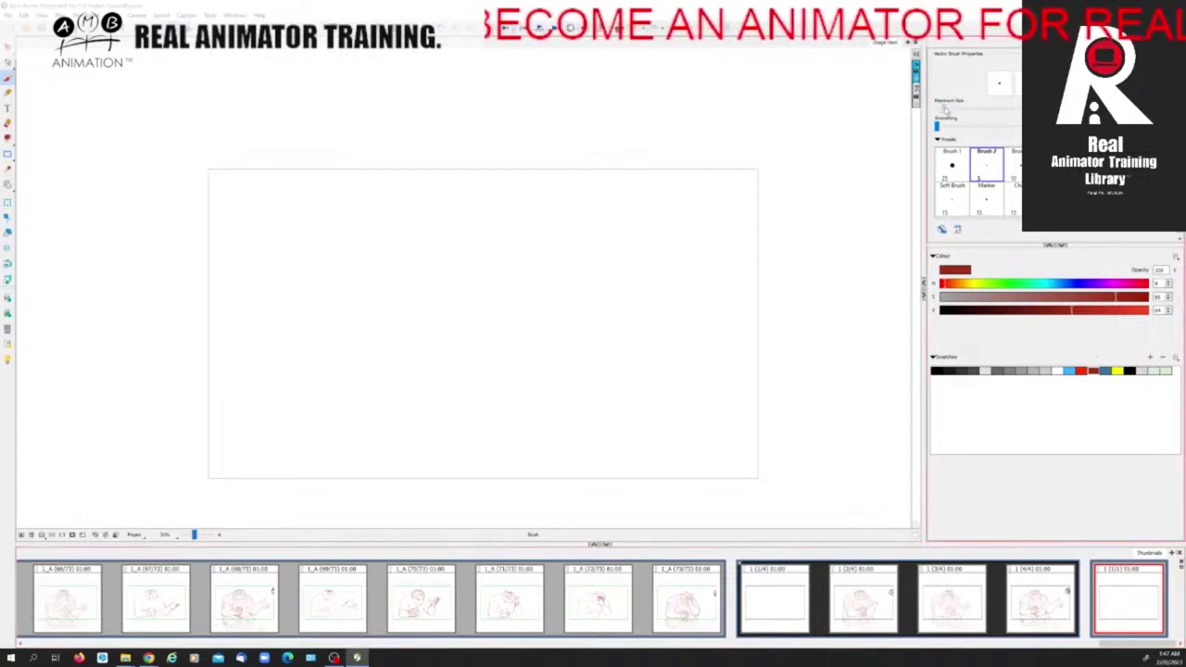
Sketch the roaring tiger's rough head construction in thin lines, with brow, eyes, boxy muzzle, wide-open mouth and chin.
left_click_drag(438, 222, 482, 197)
left_click_drag(500, 195, 514, 215)
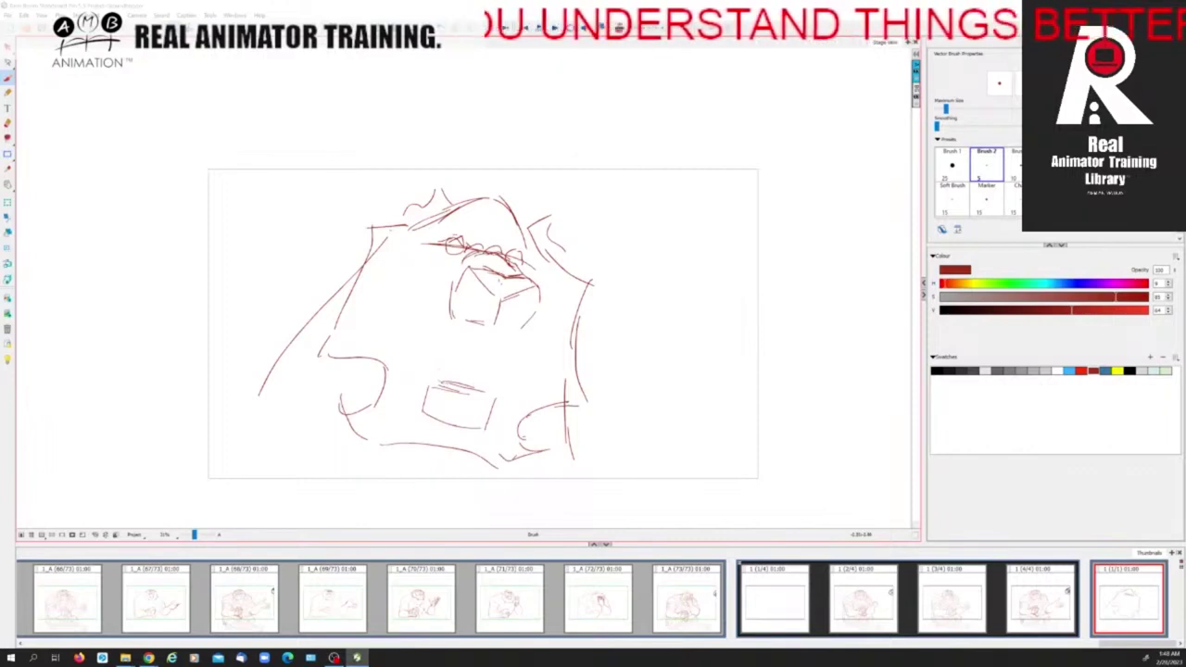
left_click_drag(465, 381, 496, 396)
mouse_move(447, 375)
left_mouse_down()
mouse_move(432, 402)
mouse_move(493, 384)
left_mouse_up()
mouse_move(454, 302)
left_mouse_down()
mouse_move(410, 343)
mouse_move(422, 349)
left_mouse_up()
mouse_move(443, 346)
left_mouse_down()
mouse_move(438, 368)
mouse_move(502, 389)
left_mouse_up()
mouse_move(426, 370)
left_mouse_down()
mouse_move(467, 425)
mouse_move(492, 426)
left_mouse_up()
left_click_drag(443, 413, 458, 426)
left_click_drag(447, 369, 426, 396)
left_click_drag(443, 373, 424, 405)
left_click_drag(464, 326, 526, 328)
left_click_drag(432, 378, 449, 374)
left_click_drag(415, 372, 415, 393)
left_click_drag(397, 346, 422, 313)
left_click_drag(518, 328, 496, 393)
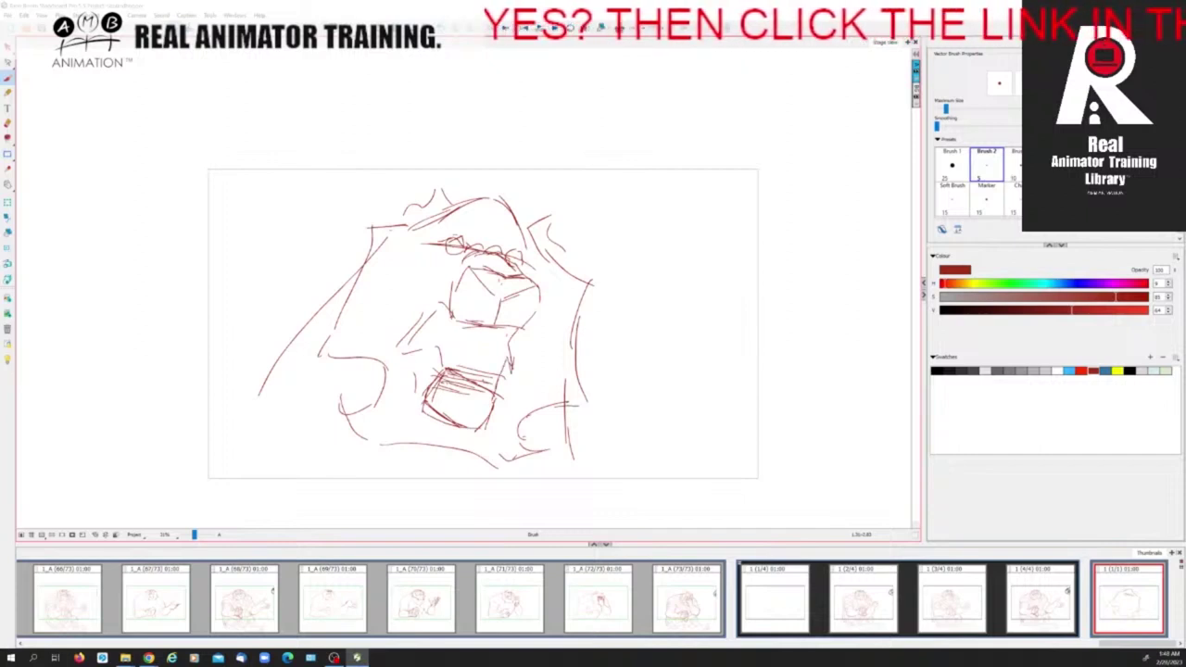
Reinforce the rough cheek fur curls and the sides of the tiger's mane with thin strokes.
left_click_drag(363, 365, 328, 365)
mouse_move(356, 265)
left_mouse_down()
mouse_move(326, 328)
mouse_move(293, 361)
mouse_move(334, 355)
left_mouse_up()
mouse_move(319, 356)
left_mouse_down()
mouse_move(352, 334)
mouse_move(357, 412)
left_mouse_up()
mouse_move(566, 365)
left_mouse_down()
mouse_move(598, 414)
mouse_move(519, 426)
left_mouse_up()
mouse_move(537, 419)
left_mouse_down()
mouse_move(524, 457)
mouse_move(480, 469)
left_mouse_up()
mouse_move(296, 341)
left_mouse_down()
mouse_move(355, 249)
mouse_move(397, 225)
mouse_move(381, 226)
left_mouse_up()
left_click_drag(354, 261, 340, 297)
left_click_drag(555, 257, 586, 298)
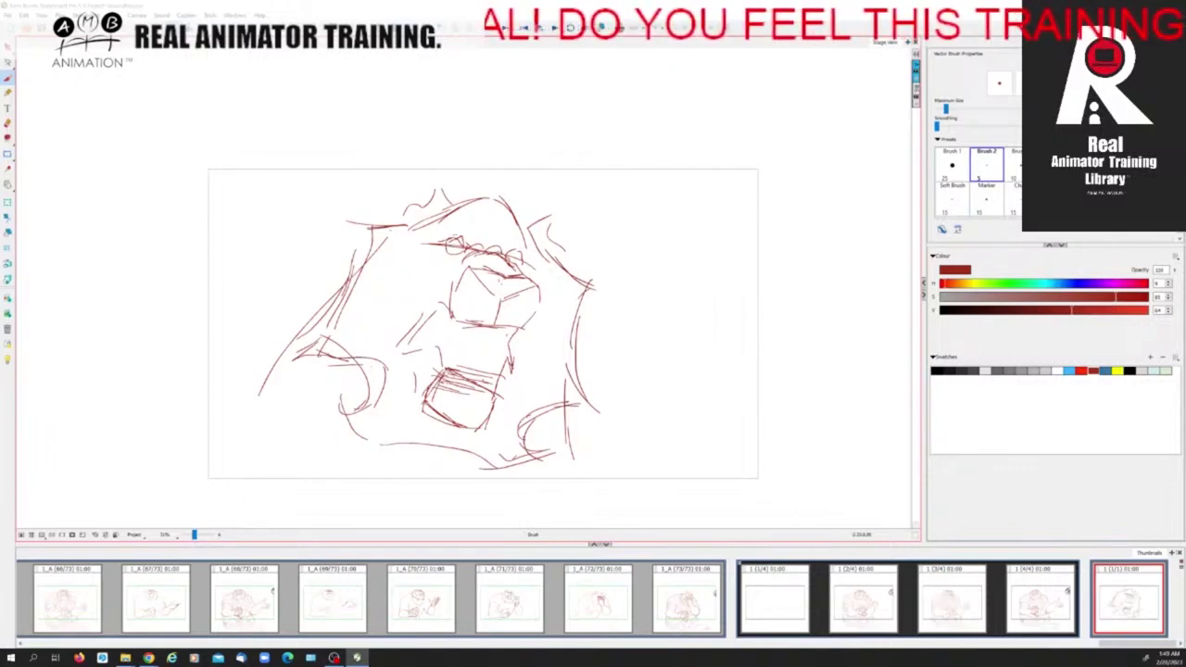
Rough in the neck, the collar edge curving under the head, and the shoulder lines on both sides.
left_click_drag(371, 245, 289, 311)
mouse_move(348, 265)
left_mouse_down()
mouse_move(265, 342)
mouse_move(289, 420)
left_mouse_up()
mouse_move(563, 376)
left_mouse_down()
mouse_move(569, 441)
mouse_move(533, 454)
left_mouse_up()
left_click_drag(302, 378, 353, 454)
left_click_drag(273, 315, 295, 376)
mouse_move(273, 304)
left_mouse_down()
mouse_move(274, 319)
mouse_move(300, 302)
mouse_move(349, 472)
left_mouse_up()
left_click_drag(320, 421, 356, 442)
mouse_move(423, 483)
left_mouse_down()
mouse_move(432, 504)
mouse_move(476, 488)
mouse_move(572, 446)
mouse_move(597, 417)
left_mouse_up()
left_click_drag(283, 304, 184, 339)
left_click_drag(588, 443, 605, 459)
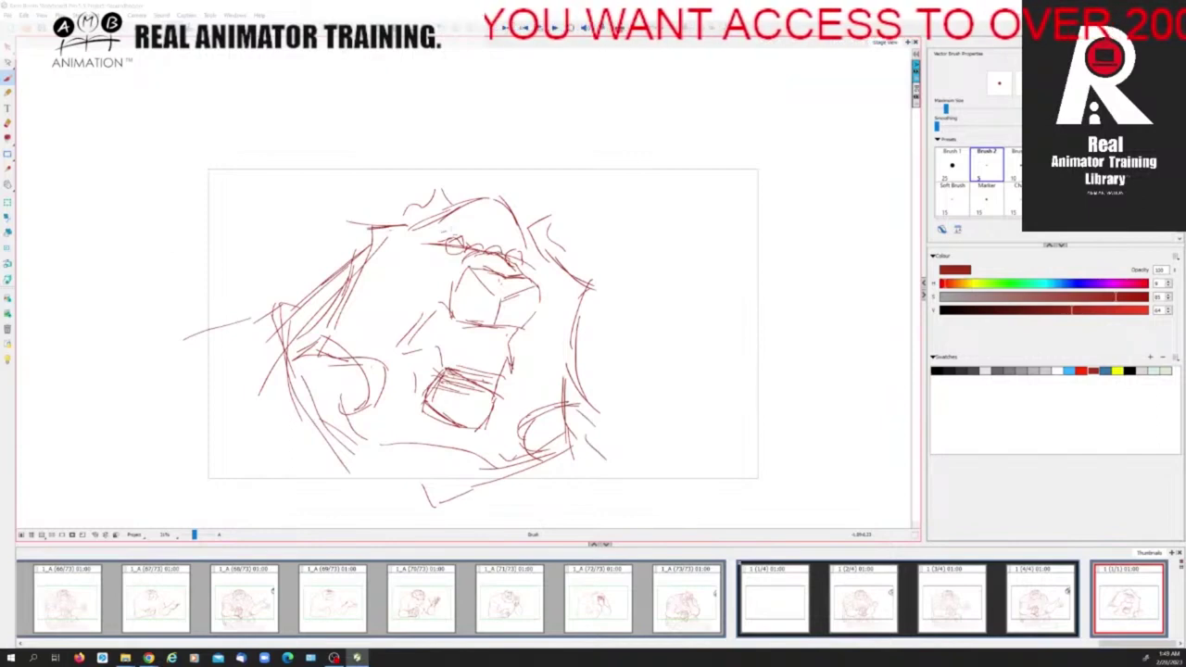
Rough in the angry brows and the facial contour lines running from the brows down to the cheeks and jaw.
mouse_move(463, 228)
left_mouse_down()
mouse_move(472, 251)
mouse_move(455, 223)
mouse_move(472, 247)
mouse_move(534, 242)
left_mouse_up()
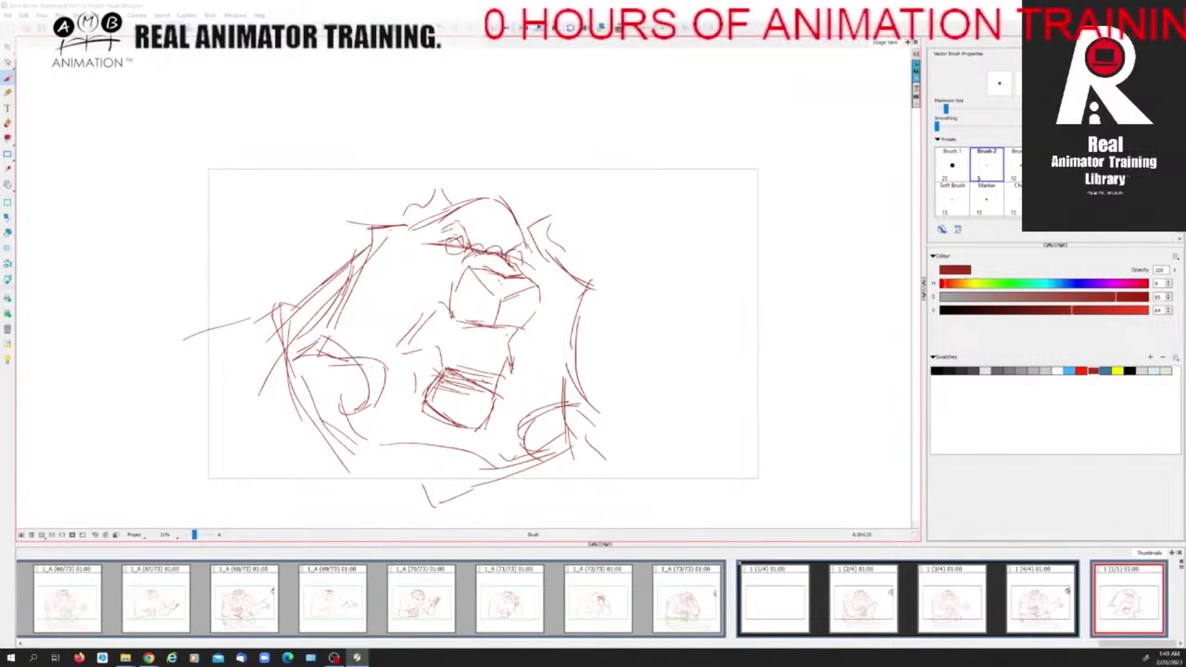
mouse_move(461, 222)
left_mouse_down()
mouse_move(469, 237)
mouse_move(456, 220)
mouse_move(410, 249)
mouse_move(427, 238)
mouse_move(389, 339)
mouse_move(383, 399)
left_mouse_up()
mouse_move(543, 260)
left_mouse_down()
mouse_move(533, 344)
mouse_move(491, 415)
left_mouse_up()
left_click_drag(413, 268, 392, 321)
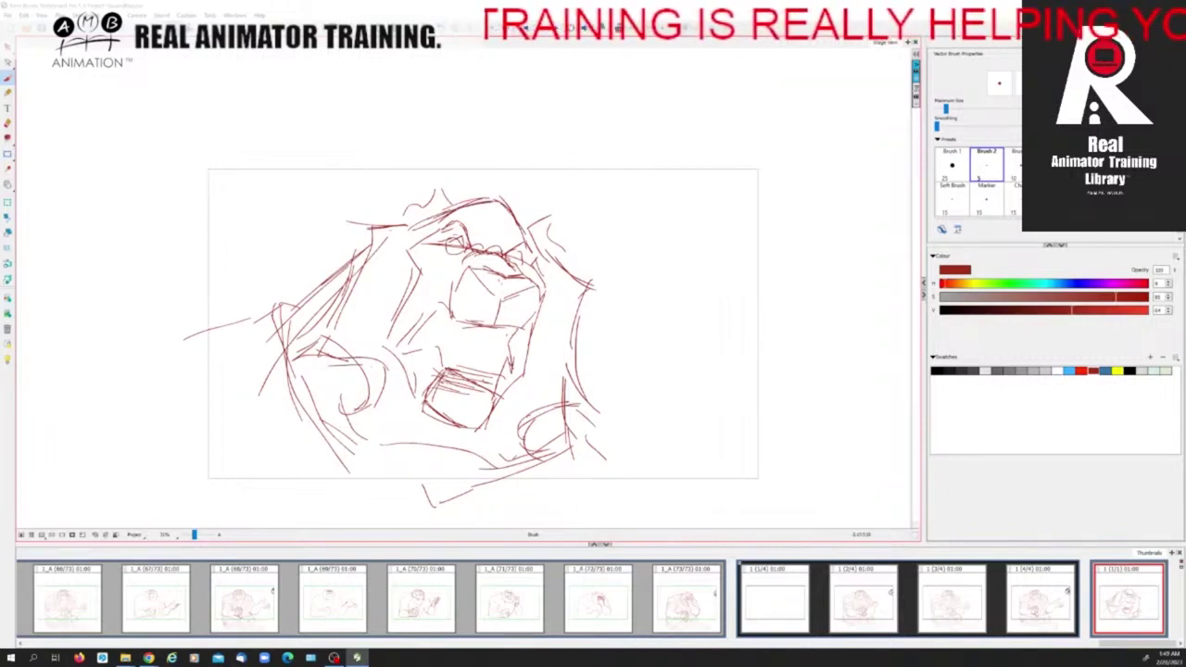
Enlarge the brush slightly and draw bold angry eyebrows and glaring eyes over the rough sketch.
left_click_drag(946, 109, 950, 109)
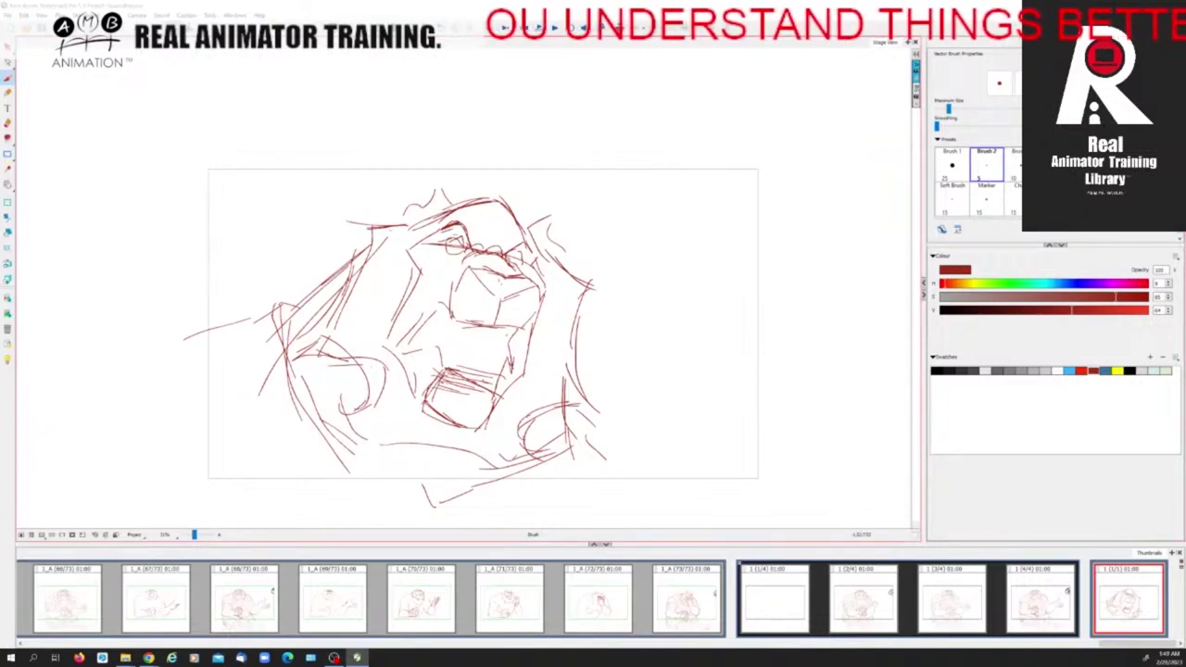
mouse_move(471, 243)
left_mouse_down()
mouse_move(483, 252)
mouse_move(452, 223)
mouse_move(469, 247)
mouse_move(526, 242)
mouse_move(531, 252)
mouse_move(527, 243)
left_mouse_up()
left_click_drag(452, 224, 463, 226)
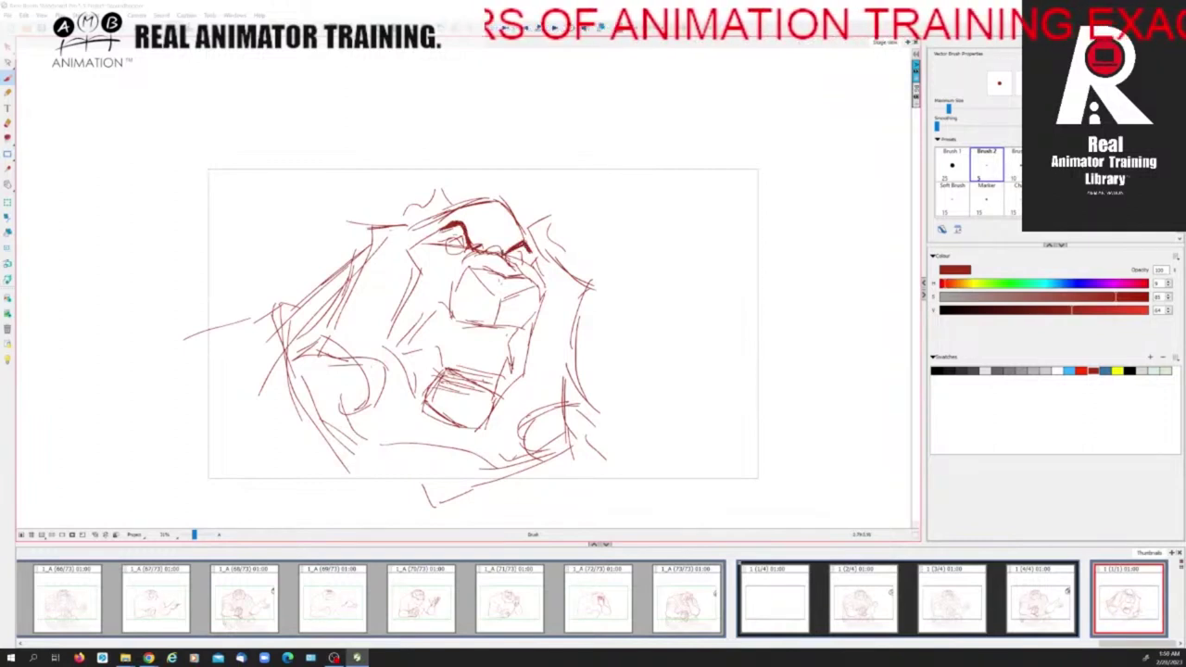
left_click_drag(448, 240, 461, 234)
mouse_move(450, 238)
left_mouse_down()
mouse_move(464, 248)
mouse_move(449, 254)
mouse_move(518, 262)
left_mouse_up()
left_click_drag(450, 236, 440, 237)
key("ctrl+z")
left_click_drag(520, 253, 524, 261)
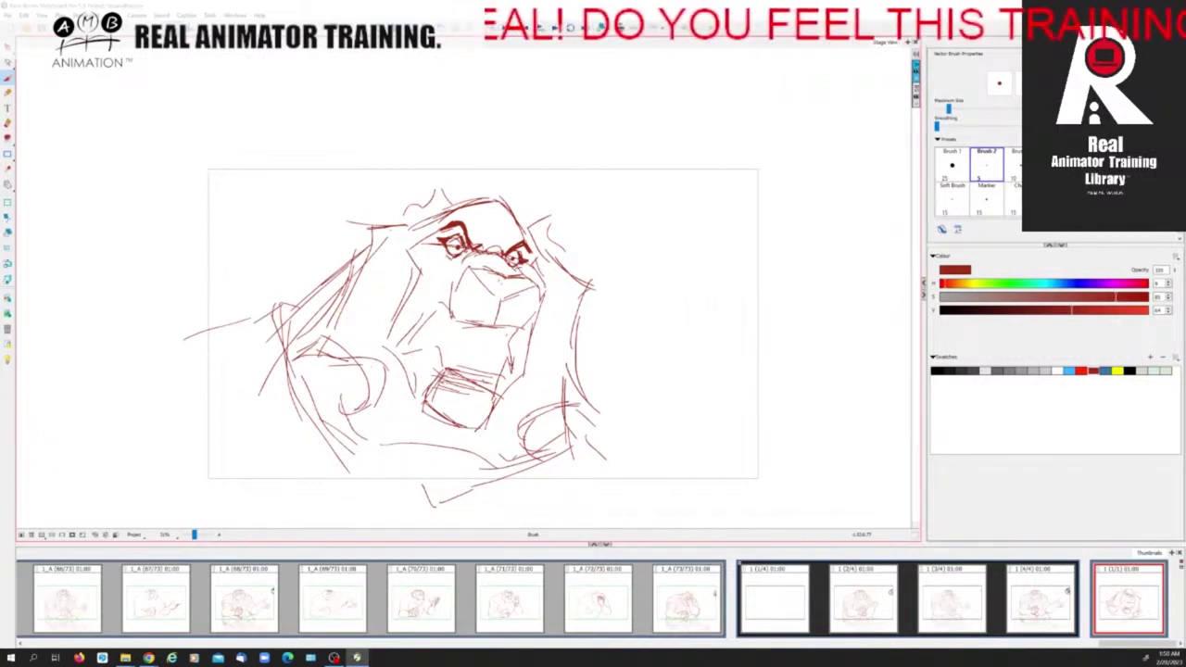
Draw the wrinkled nose bridge and the nose with its nostrils in bold lines.
mouse_move(473, 253)
left_mouse_down()
mouse_move(473, 273)
mouse_move(477, 252)
left_mouse_up()
mouse_move(474, 263)
left_mouse_down()
mouse_move(499, 255)
mouse_move(484, 253)
left_mouse_up()
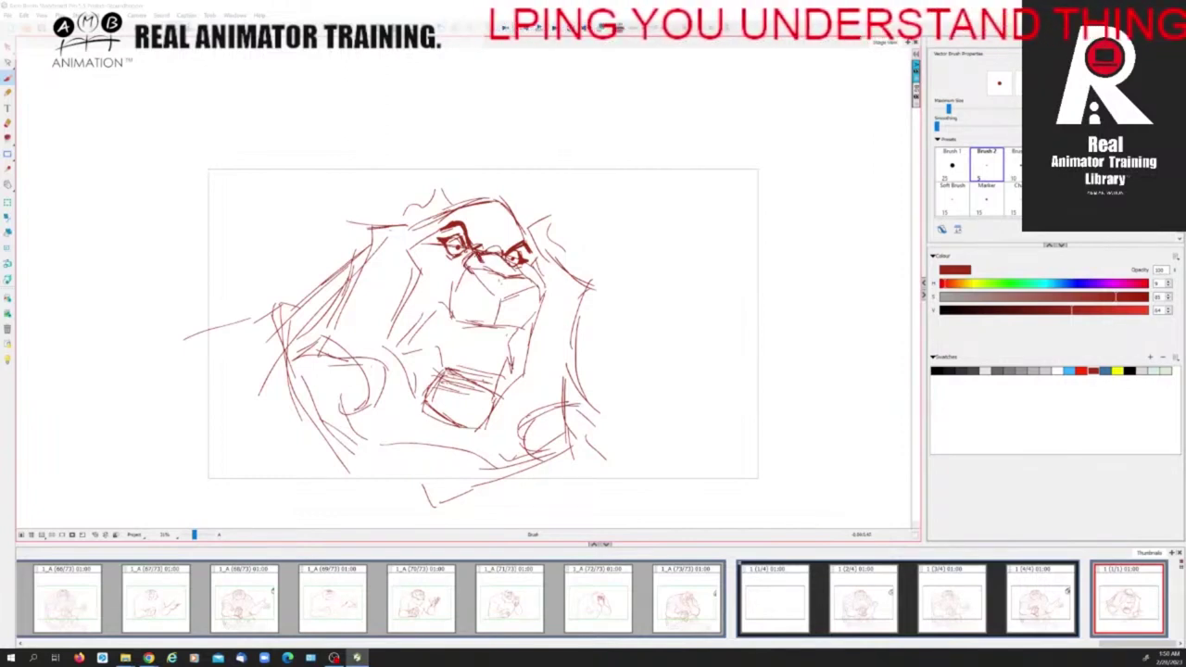
mouse_move(474, 268)
left_mouse_down()
mouse_move(529, 280)
mouse_move(499, 299)
mouse_move(537, 285)
mouse_move(493, 294)
left_mouse_up()
left_click_drag(537, 285, 516, 293)
left_click_drag(525, 290, 512, 299)
mouse_move(500, 259)
left_mouse_down()
mouse_move(534, 281)
mouse_move(486, 242)
mouse_move(507, 254)
left_mouse_up()
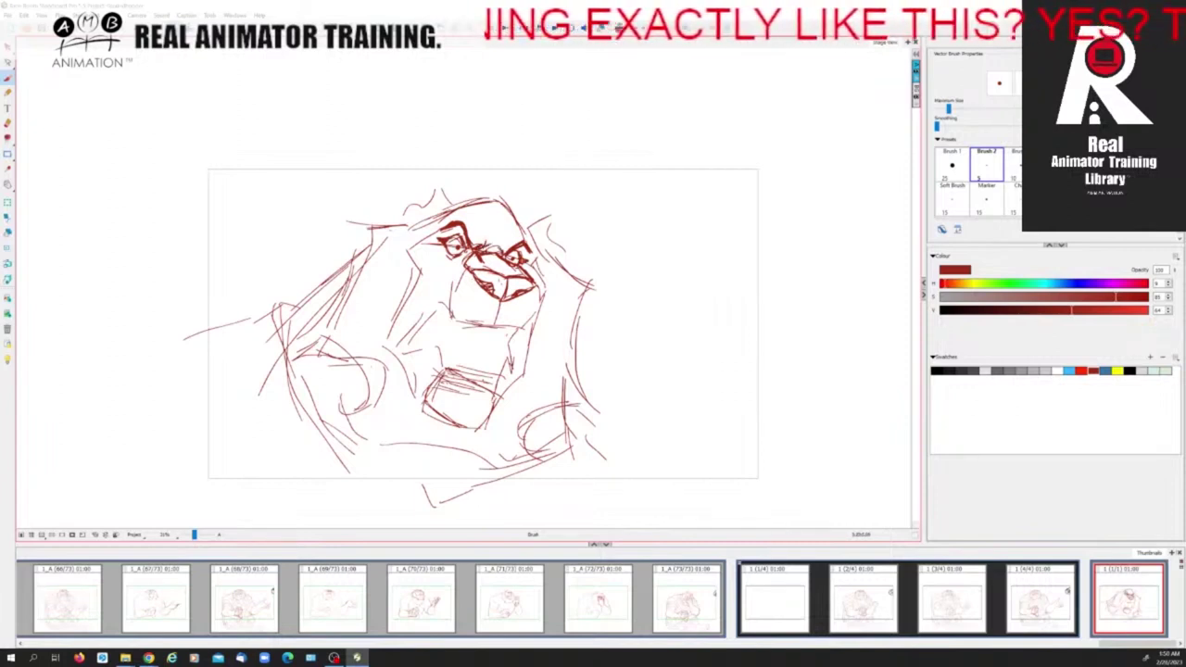
Define the forehead contour and outline the muzzle around the nose and upper lip.
mouse_move(430, 216)
left_mouse_down()
mouse_move(480, 200)
mouse_move(529, 235)
left_mouse_up()
mouse_move(541, 281)
left_mouse_down()
mouse_move(520, 326)
mouse_move(498, 315)
mouse_move(520, 328)
mouse_move(459, 322)
left_mouse_up()
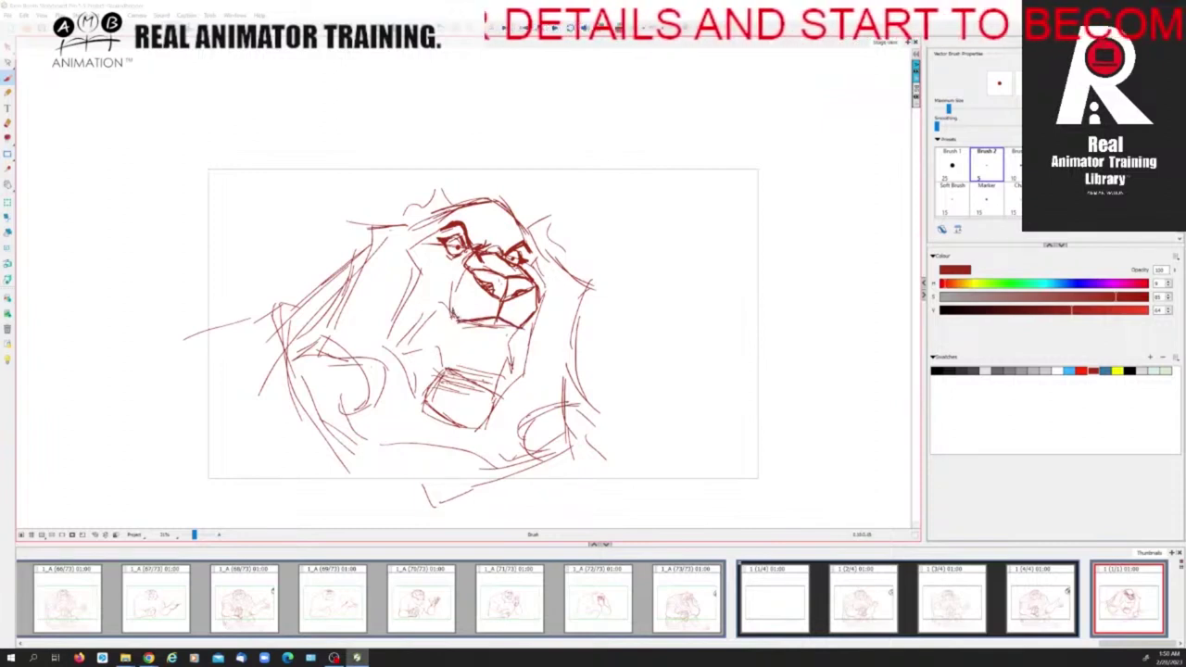
left_click_drag(462, 272, 452, 287)
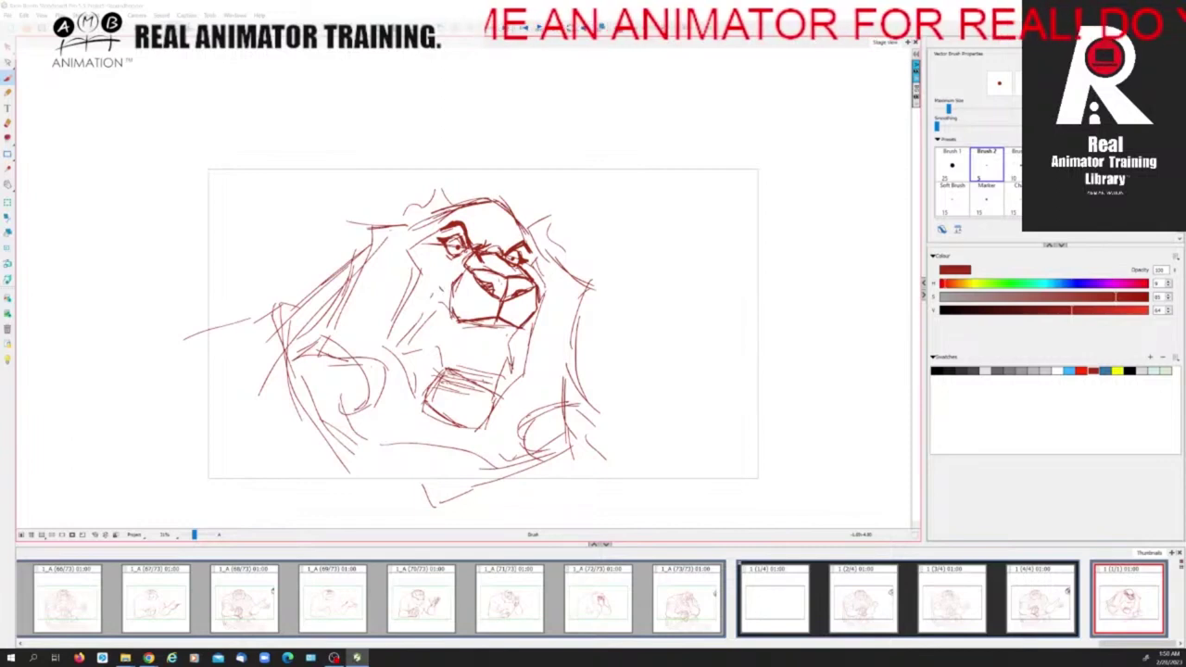
Outline the wide-open mouth with its stretched corners, jaw sides and lower lip in bold lines.
left_click_drag(439, 289, 452, 316)
mouse_move(439, 302)
left_mouse_down()
mouse_move(406, 344)
mouse_move(437, 350)
mouse_move(441, 373)
left_mouse_up()
left_click_drag(443, 369, 496, 391)
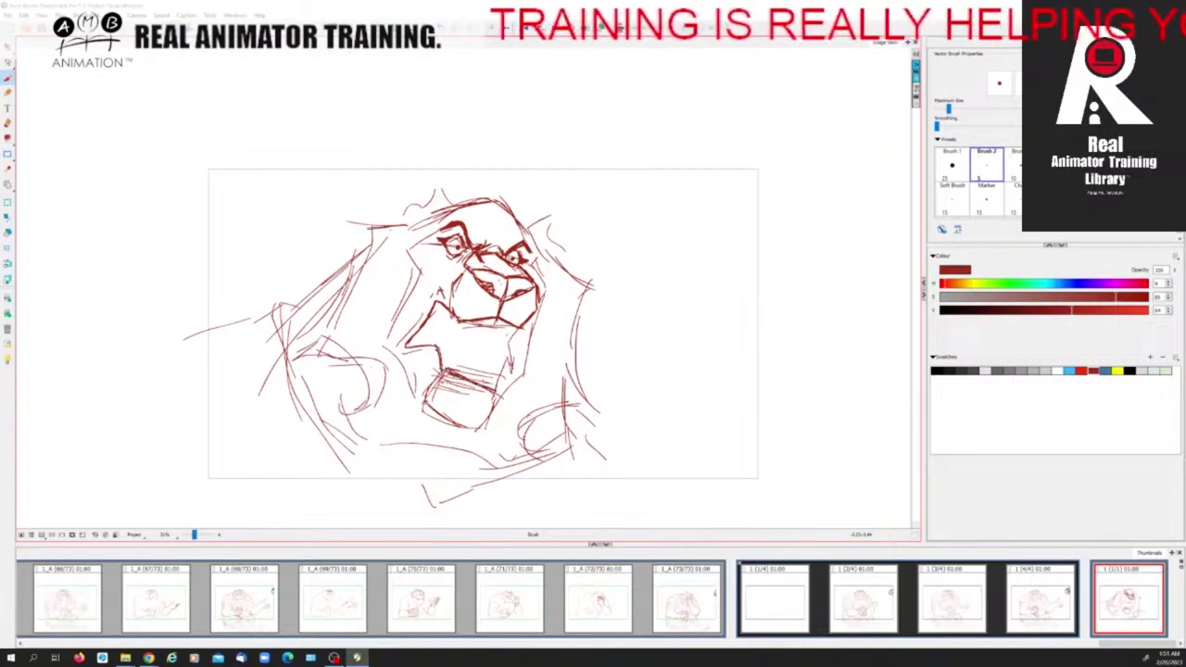
left_click_drag(520, 326, 495, 396)
left_click_drag(437, 302, 426, 345)
left_click_drag(509, 342, 498, 389)
left_click_drag(509, 346, 503, 363)
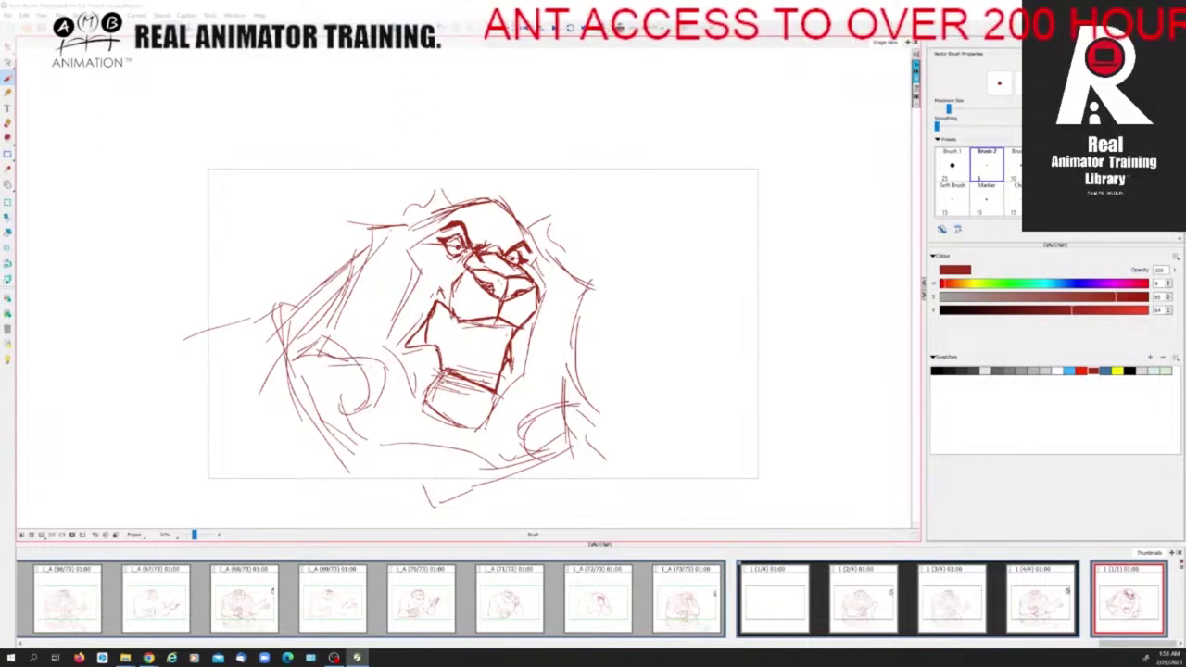
left_click_drag(428, 346, 442, 374)
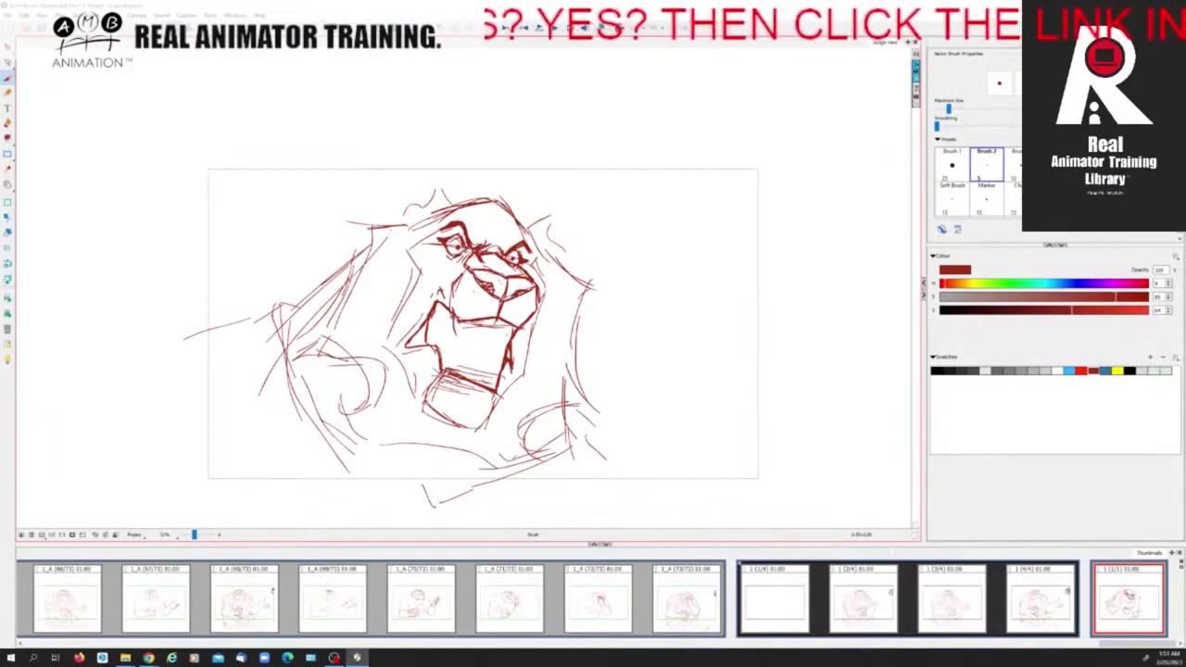
Draw the upper and lower teeth and fangs inside the open mouth.
mouse_move(513, 324)
left_mouse_down()
mouse_move(512, 343)
mouse_move(490, 328)
mouse_move(515, 334)
mouse_move(494, 329)
left_mouse_up()
left_click_drag(483, 317, 433, 313)
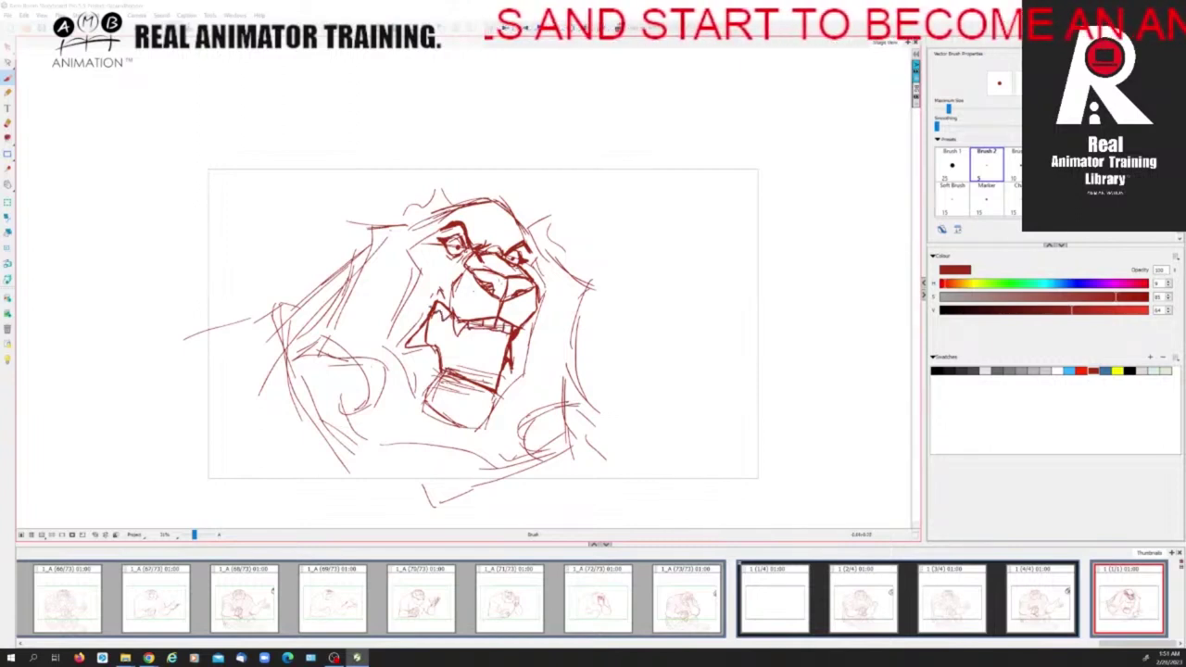
mouse_move(451, 317)
left_mouse_down()
mouse_move(451, 369)
mouse_move(498, 392)
mouse_move(500, 375)
left_mouse_up()
mouse_move(500, 375)
left_mouse_down()
mouse_move(496, 393)
mouse_move(500, 373)
mouse_move(451, 371)
mouse_move(450, 355)
mouse_move(492, 383)
left_mouse_up()
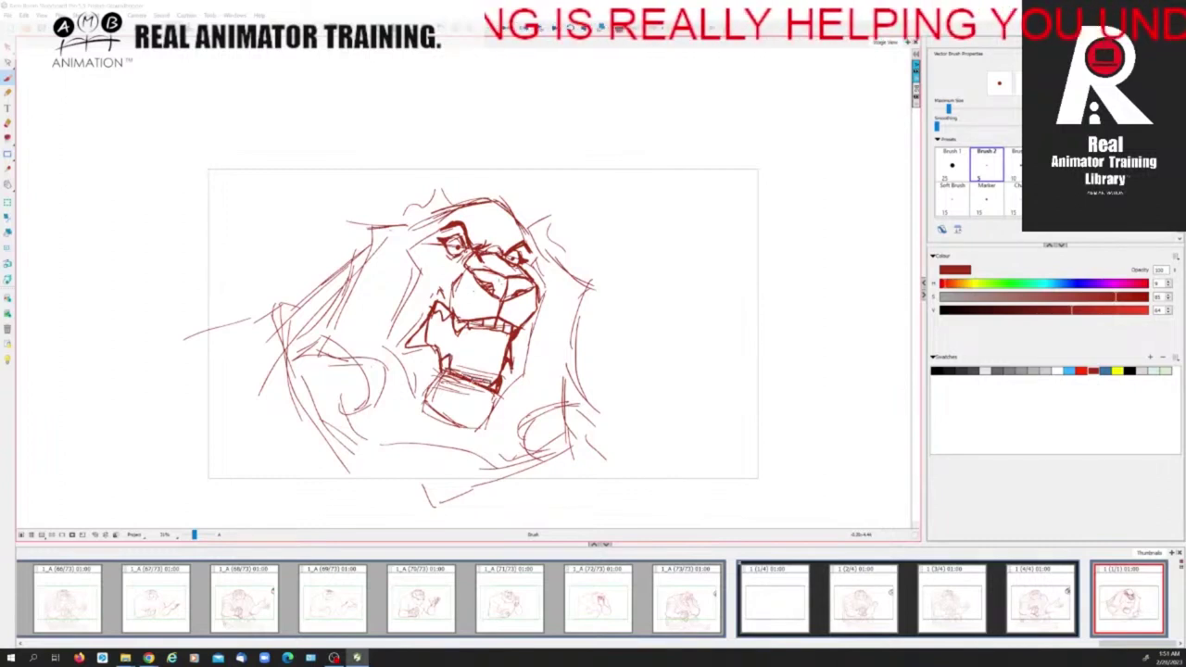
Draw the tongue and hatch the dark areas inside the mouth.
mouse_move(429, 336)
left_mouse_down()
mouse_move(450, 331)
mouse_move(488, 381)
mouse_move(453, 340)
mouse_move(424, 331)
mouse_move(492, 346)
mouse_move(486, 369)
left_mouse_up()
left_click_drag(491, 327, 478, 359)
left_click_drag(428, 325, 444, 320)
left_click_drag(431, 329, 451, 320)
left_click_drag(442, 335, 488, 329)
left_click_drag(464, 340, 490, 334)
left_click_drag(471, 350, 506, 329)
mouse_move(482, 347)
left_mouse_down()
mouse_move(510, 333)
mouse_move(487, 362)
left_mouse_up()
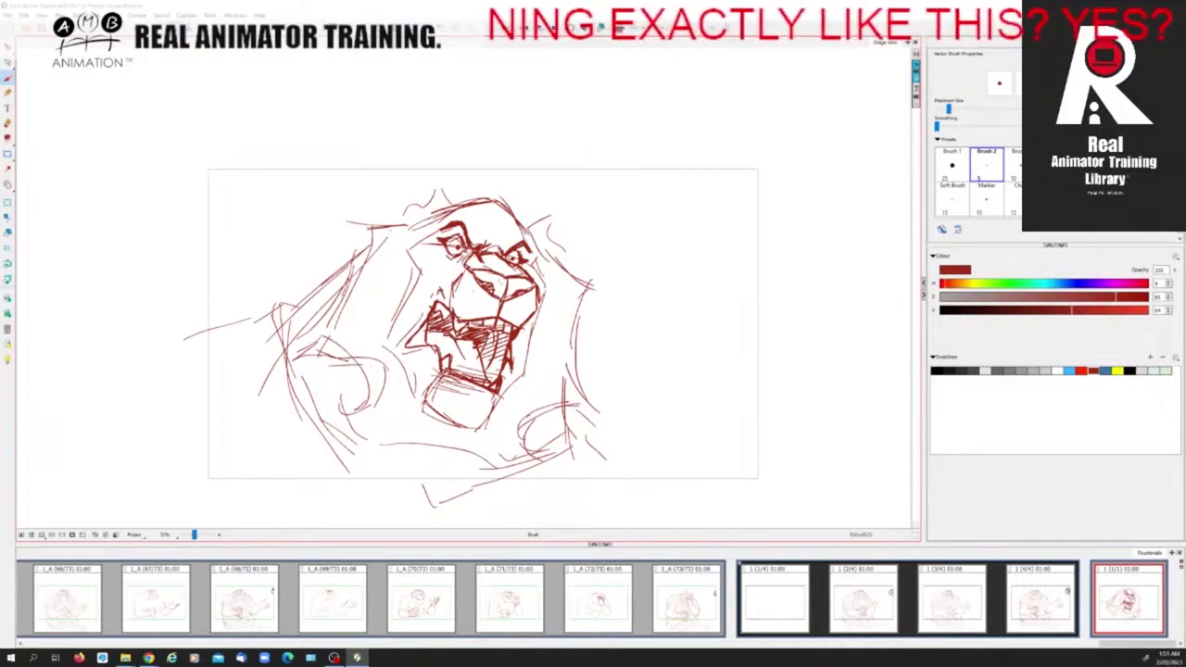
Outline the upper head, the mane on the shoulder side and its cheek fur curl with bold strokes.
left_click_drag(455, 206, 390, 225)
mouse_move(407, 222)
left_mouse_down()
mouse_move(350, 226)
mouse_move(374, 235)
mouse_move(351, 241)
mouse_move(353, 284)
mouse_move(313, 349)
left_mouse_up()
left_click_drag(354, 267, 352, 282)
left_click_drag(387, 231, 356, 239)
left_click_drag(357, 239, 348, 297)
mouse_move(339, 311)
left_mouse_down()
mouse_move(308, 356)
mouse_move(352, 358)
mouse_move(321, 358)
left_mouse_up()
left_click_drag(361, 354, 335, 363)
left_click_drag(361, 363, 358, 414)
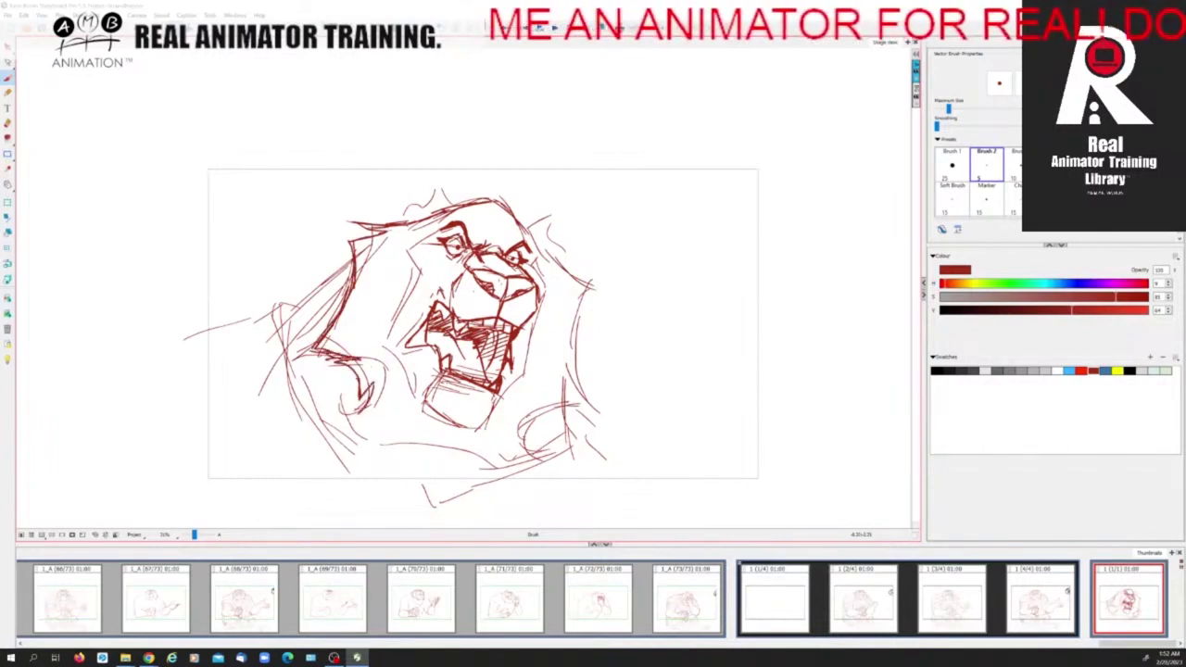
Define the chin and add pointed fur tufts along the jaw.
left_click_drag(491, 413, 487, 431)
left_click_drag(488, 414, 474, 435)
left_click_drag(483, 421, 468, 434)
left_click_drag(453, 424, 469, 426)
left_click_drag(404, 368, 412, 414)
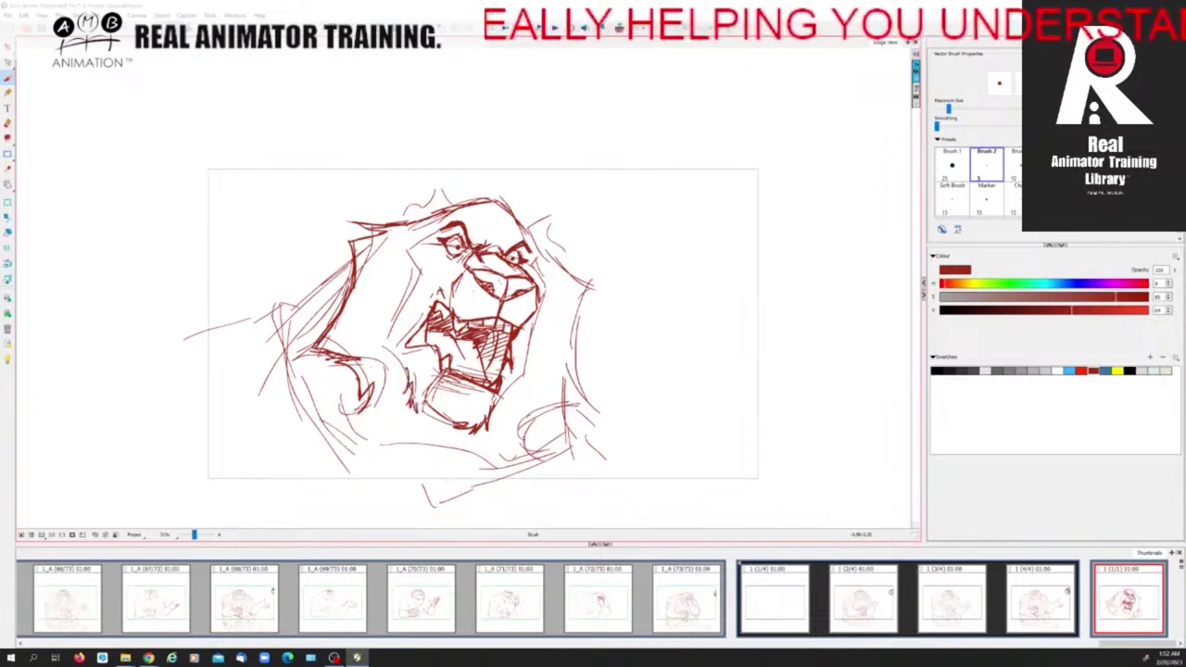
Outline the lower edge of the mane with short fur strokes, finishing with the curl under the far cheek.
mouse_move(337, 404)
left_mouse_down()
mouse_move(361, 445)
mouse_move(489, 471)
mouse_move(535, 462)
left_mouse_up()
left_click_drag(426, 436, 419, 451)
mouse_move(417, 449)
left_mouse_down()
mouse_move(467, 464)
mouse_move(378, 447)
mouse_move(395, 450)
left_mouse_up()
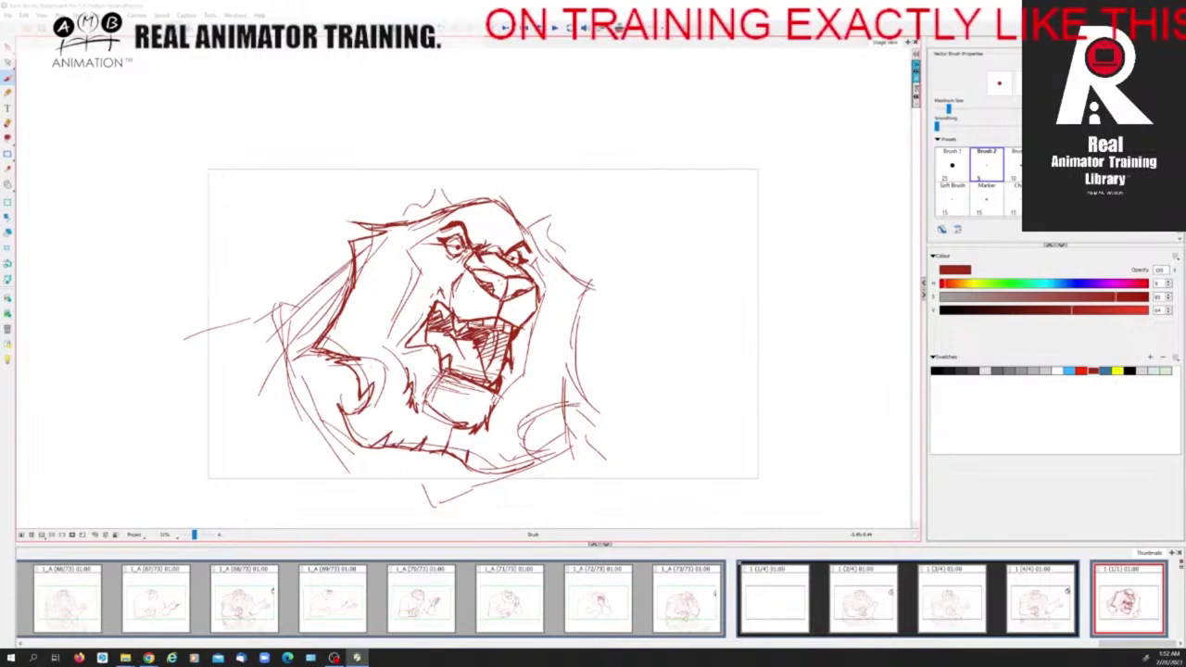
mouse_move(468, 453)
left_mouse_down()
mouse_move(473, 471)
mouse_move(532, 462)
left_mouse_up()
mouse_move(522, 419)
left_mouse_down()
mouse_move(514, 443)
mouse_move(543, 448)
mouse_move(507, 468)
mouse_move(523, 464)
mouse_move(529, 415)
mouse_move(566, 404)
mouse_move(543, 405)
left_mouse_up()
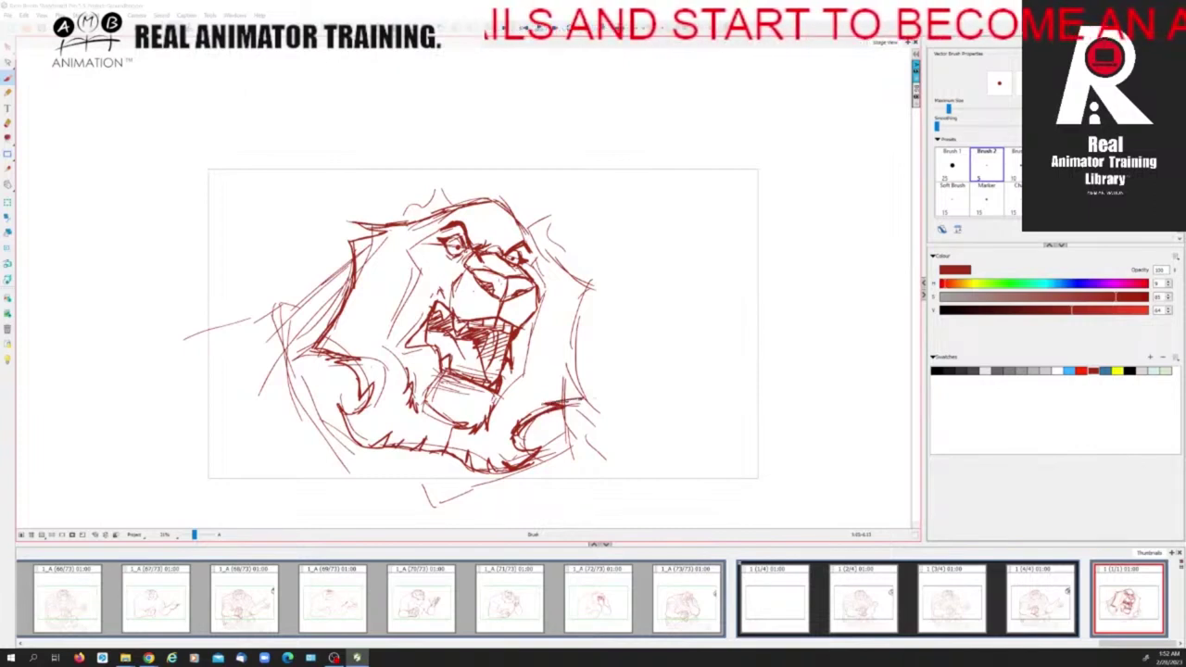
Refine the crown and far side of the head, and add fur and stripe strokes along both mane edges.
left_click_drag(430, 215, 466, 205)
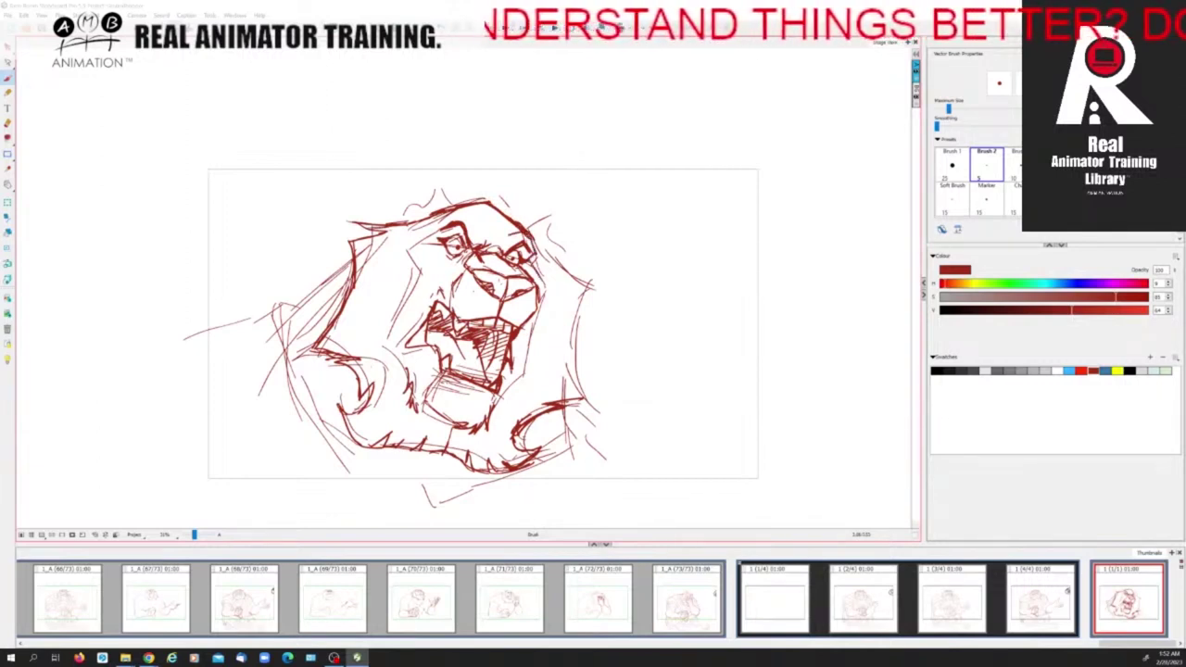
mouse_move(539, 248)
left_mouse_down()
mouse_move(584, 277)
mouse_move(556, 273)
mouse_move(578, 288)
mouse_move(560, 284)
mouse_move(576, 302)
mouse_move(566, 363)
mouse_move(580, 396)
left_mouse_up()
left_click_drag(356, 318, 326, 338)
left_click_drag(365, 309, 310, 344)
mouse_move(553, 356)
left_mouse_down()
mouse_move(577, 393)
mouse_move(556, 400)
left_mouse_up()
left_click_drag(376, 250, 350, 283)
left_click_drag(370, 282, 345, 299)
left_click_drag(561, 300, 562, 332)
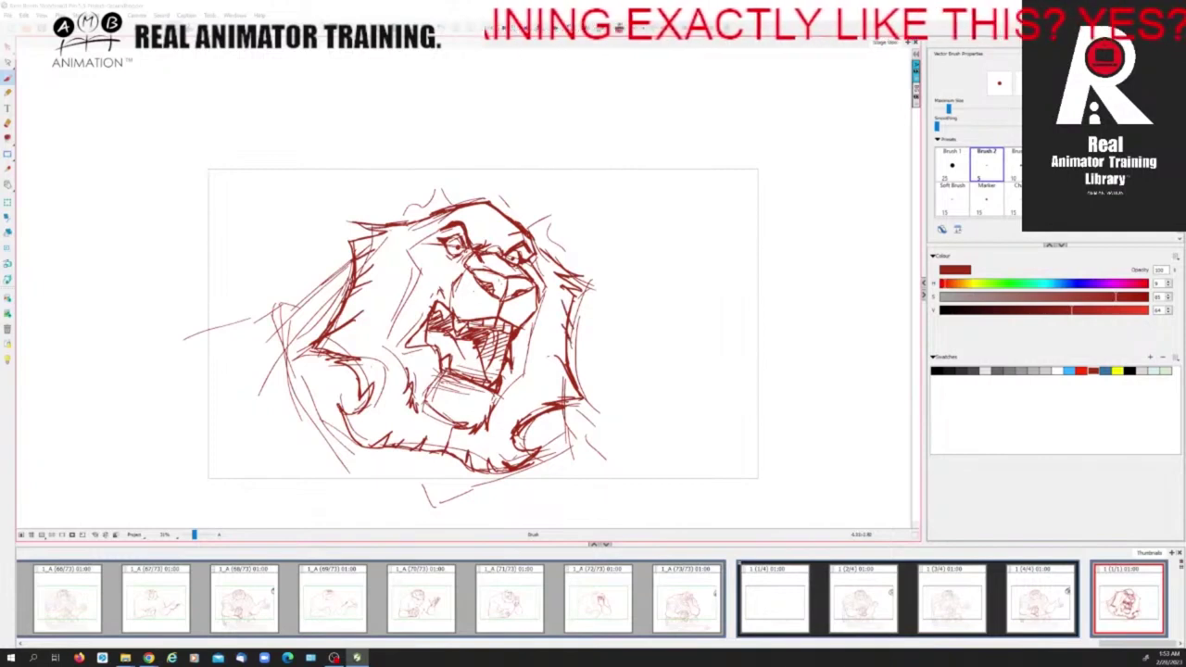
Draw both pointed ears on top of the head and hatch their inner shading.
mouse_move(398, 226)
left_mouse_down()
mouse_move(423, 180)
mouse_move(448, 202)
mouse_move(420, 180)
mouse_move(415, 199)
left_mouse_up()
left_click_drag(407, 202, 397, 212)
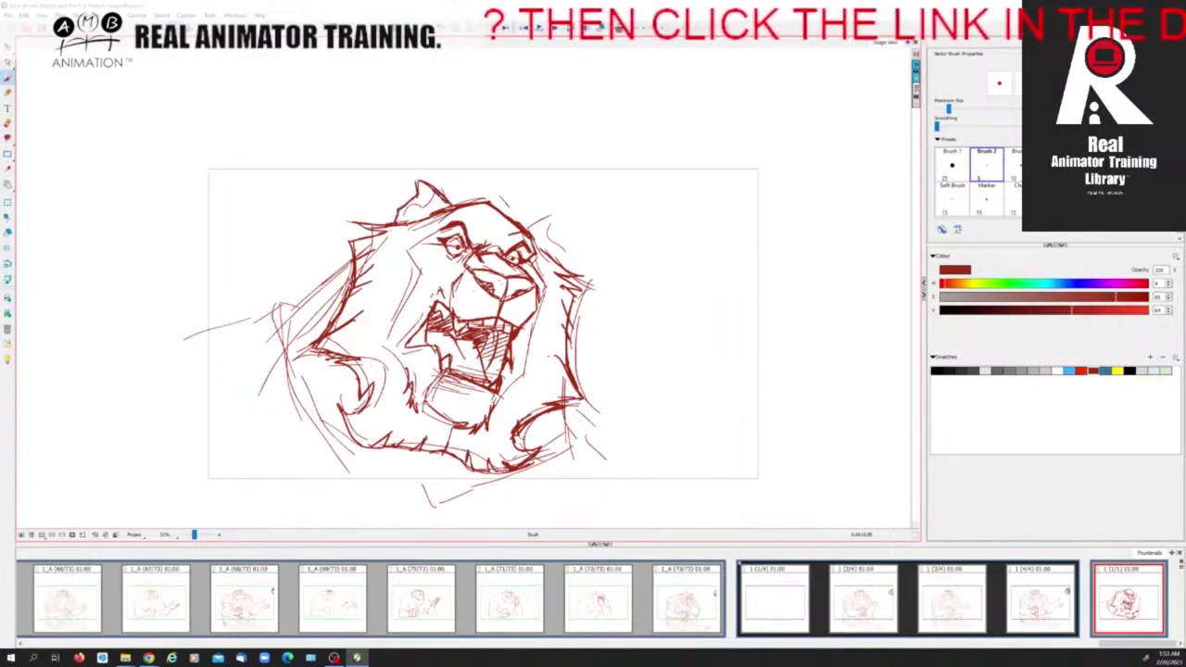
mouse_move(521, 225)
left_mouse_down()
mouse_move(546, 210)
mouse_move(554, 263)
left_mouse_up()
left_click_drag(421, 219, 406, 211)
mouse_move(406, 211)
left_mouse_down()
mouse_move(420, 183)
mouse_move(439, 198)
left_mouse_up()
left_click_drag(437, 197, 431, 213)
mouse_move(417, 185)
left_mouse_down()
mouse_move(433, 192)
mouse_move(417, 202)
left_mouse_up()
left_click_drag(423, 199, 402, 221)
left_click_drag(421, 192, 397, 214)
left_click_drag(408, 207, 399, 221)
left_click_drag(415, 216, 401, 225)
left_click_drag(414, 188, 433, 192)
left_click_drag(426, 186, 443, 207)
left_click_drag(444, 201, 435, 214)
left_click_drag(442, 208, 435, 214)
mouse_move(526, 222)
left_mouse_down()
mouse_move(532, 232)
mouse_move(547, 209)
left_mouse_up()
mouse_move(548, 210)
left_mouse_down()
mouse_move(539, 227)
mouse_move(554, 254)
mouse_move(546, 228)
mouse_move(529, 234)
left_mouse_up()
Draw the bold neck line behind the head and hatch stripes across the neck and lower mane area.
mouse_move(352, 261)
left_mouse_down()
mouse_move(268, 328)
mouse_move(282, 309)
left_mouse_up()
mouse_move(339, 270)
left_mouse_down()
mouse_move(328, 322)
mouse_move(307, 323)
left_mouse_up()
left_click_drag(318, 318, 307, 341)
left_click_drag(565, 404, 570, 444)
left_click_drag(357, 373, 316, 414)
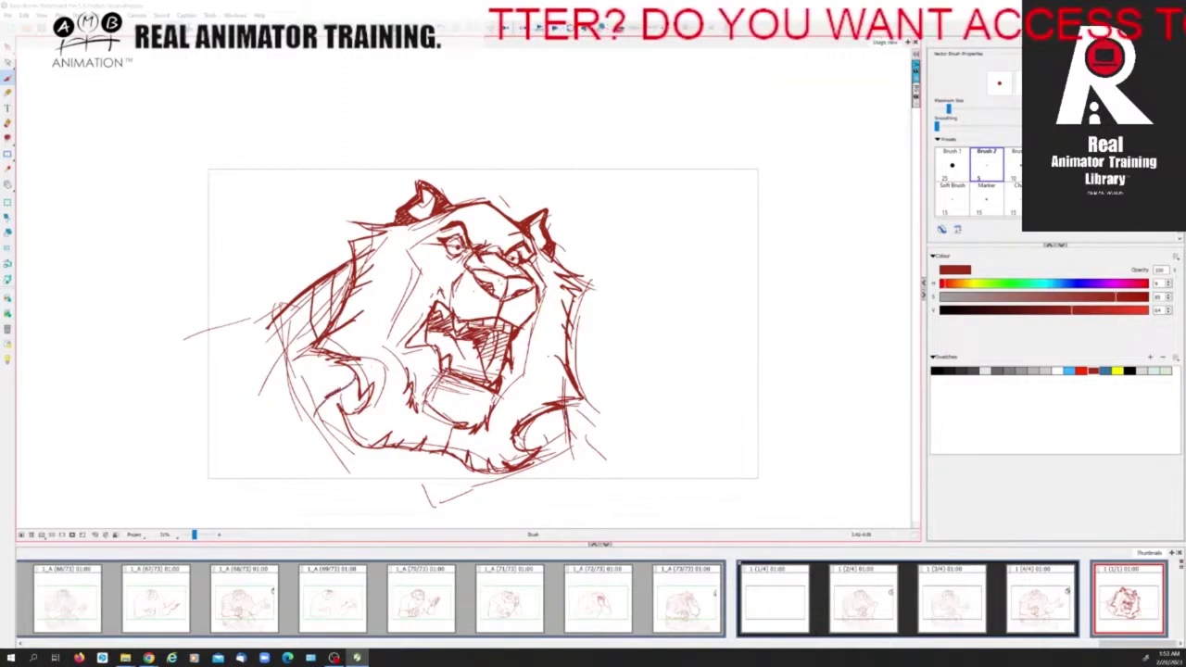
Strengthen the pointed collar edge below the head and the shoulder lines on both sides with bold strokes.
left_click_drag(462, 228, 470, 250)
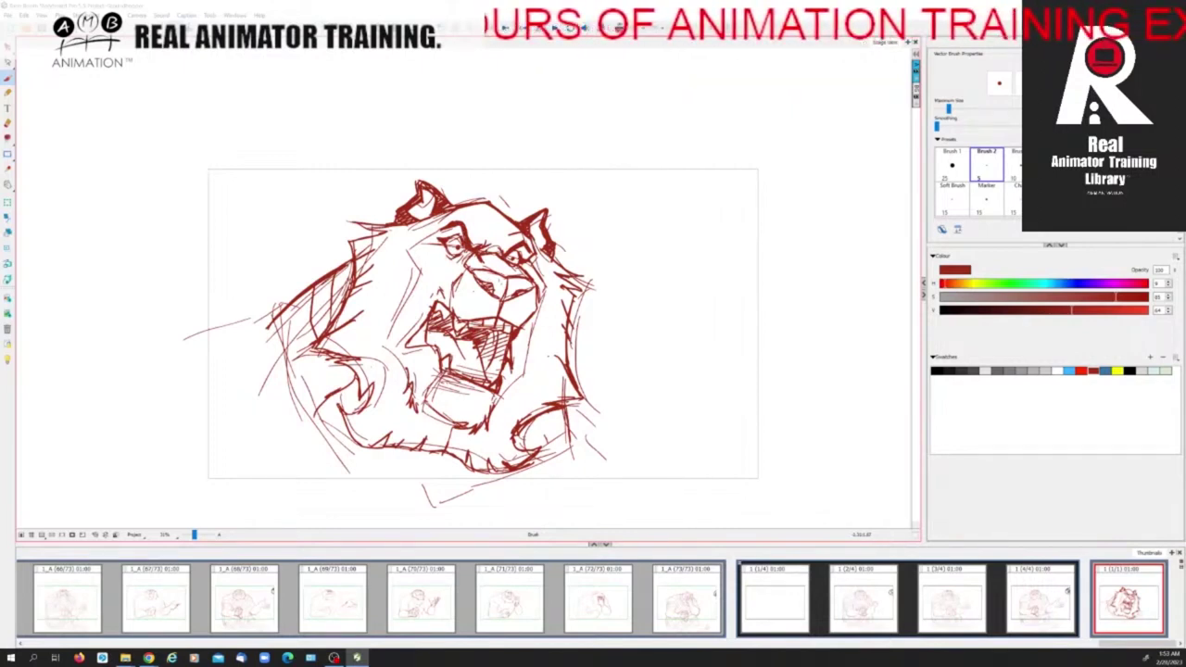
mouse_move(289, 304)
left_mouse_down()
mouse_move(269, 307)
mouse_move(284, 373)
mouse_move(340, 462)
mouse_move(402, 492)
mouse_move(424, 519)
mouse_move(438, 497)
mouse_move(571, 441)
mouse_move(573, 426)
left_mouse_up()
left_click_drag(271, 305, 186, 339)
mouse_move(557, 452)
left_mouse_down()
mouse_move(580, 425)
mouse_move(617, 482)
left_mouse_up()
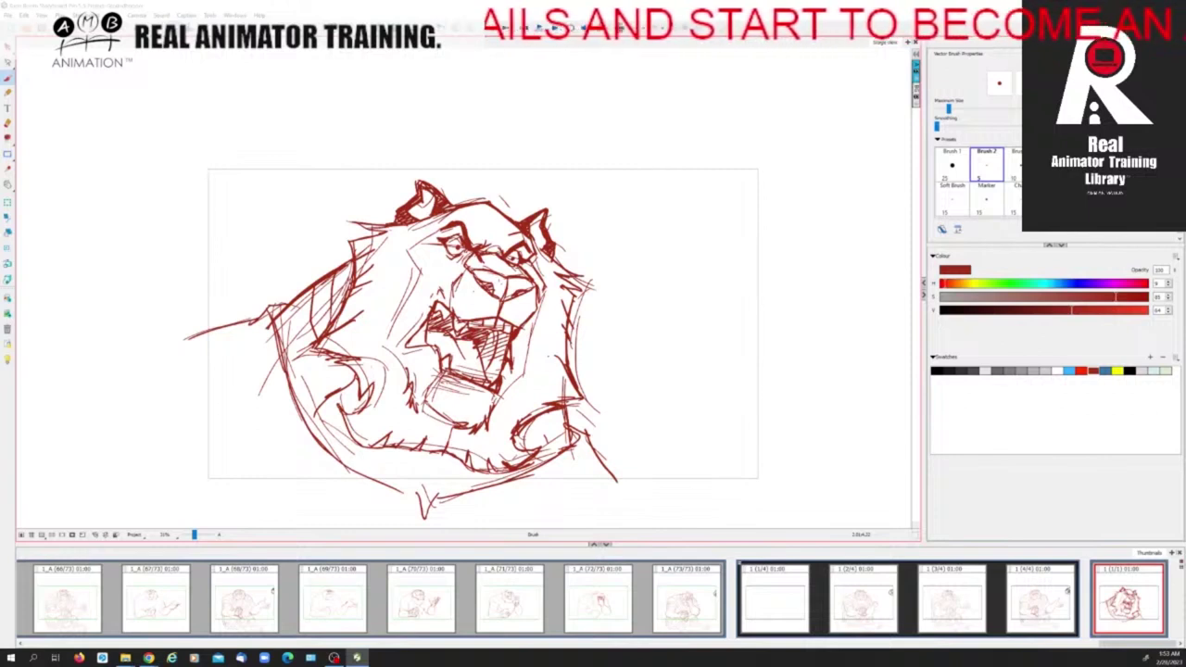
Outline the angular markings around both eyes and draw the near-side muzzle line from the eye down past the mouth corner.
mouse_move(440, 227)
left_mouse_down()
mouse_move(433, 257)
mouse_move(423, 248)
mouse_move(442, 265)
mouse_move(466, 261)
mouse_move(444, 267)
mouse_move(412, 246)
mouse_move(435, 260)
left_mouse_up()
mouse_move(530, 251)
left_mouse_down()
mouse_move(539, 273)
mouse_move(529, 277)
left_mouse_up()
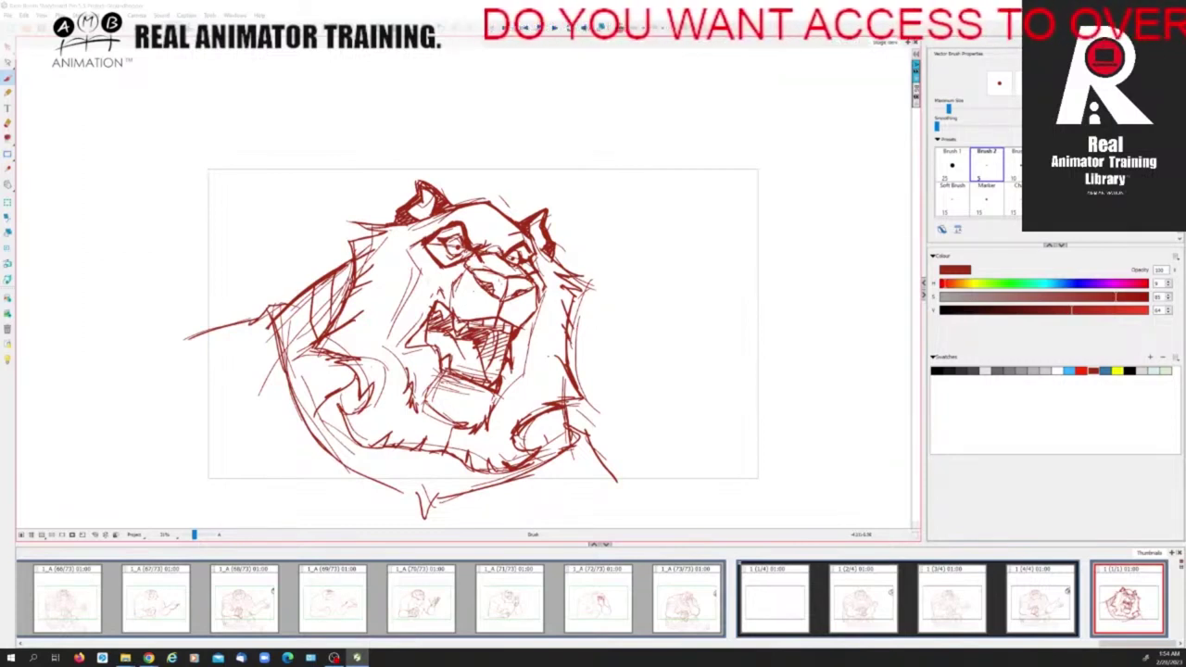
left_click_drag(469, 256, 382, 344)
left_click_drag(429, 295, 408, 319)
left_click_drag(458, 269, 383, 344)
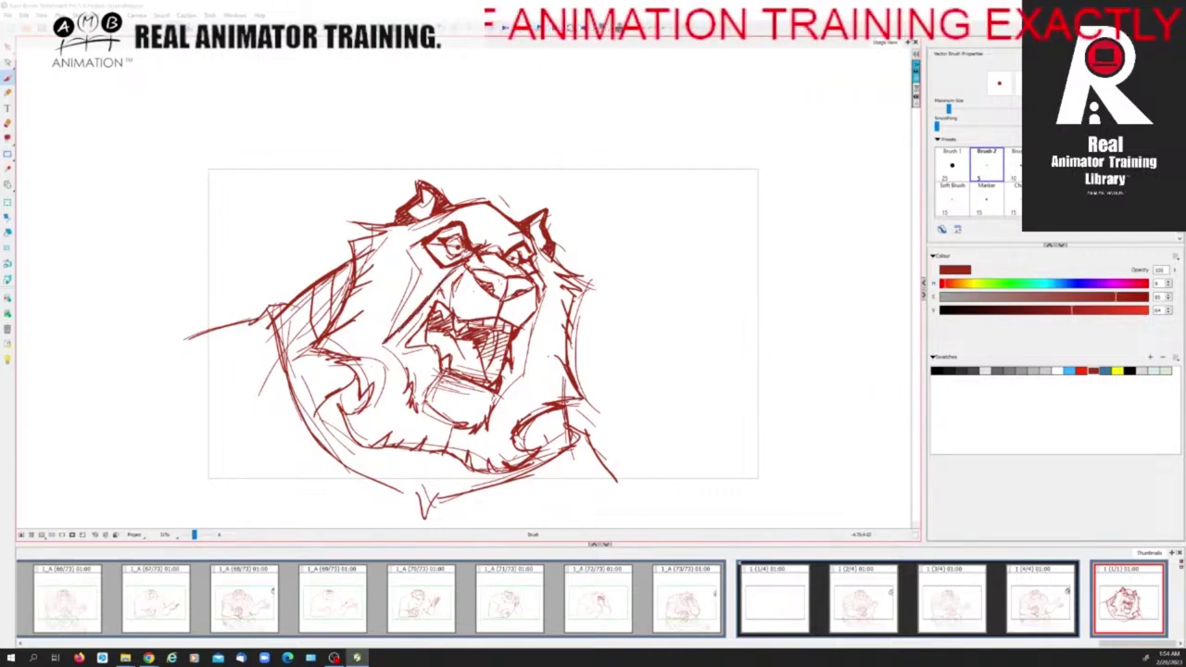
Draw a long pointed stripe down the near cheek and thicken the muzzle line that meets it.
left_click_drag(418, 220, 383, 340)
left_click_drag(395, 300, 381, 340)
left_click_drag(403, 258, 400, 285)
left_click_drag(416, 228, 390, 338)
left_click_drag(448, 276, 420, 303)
left_click_drag(462, 264, 401, 325)
Draw a bold tapering stripe down the far cheek, from beside the eye to below the mouth.
left_click_drag(537, 281, 520, 374)
left_click_drag(529, 338, 521, 376)
left_click_drag(540, 309, 531, 333)
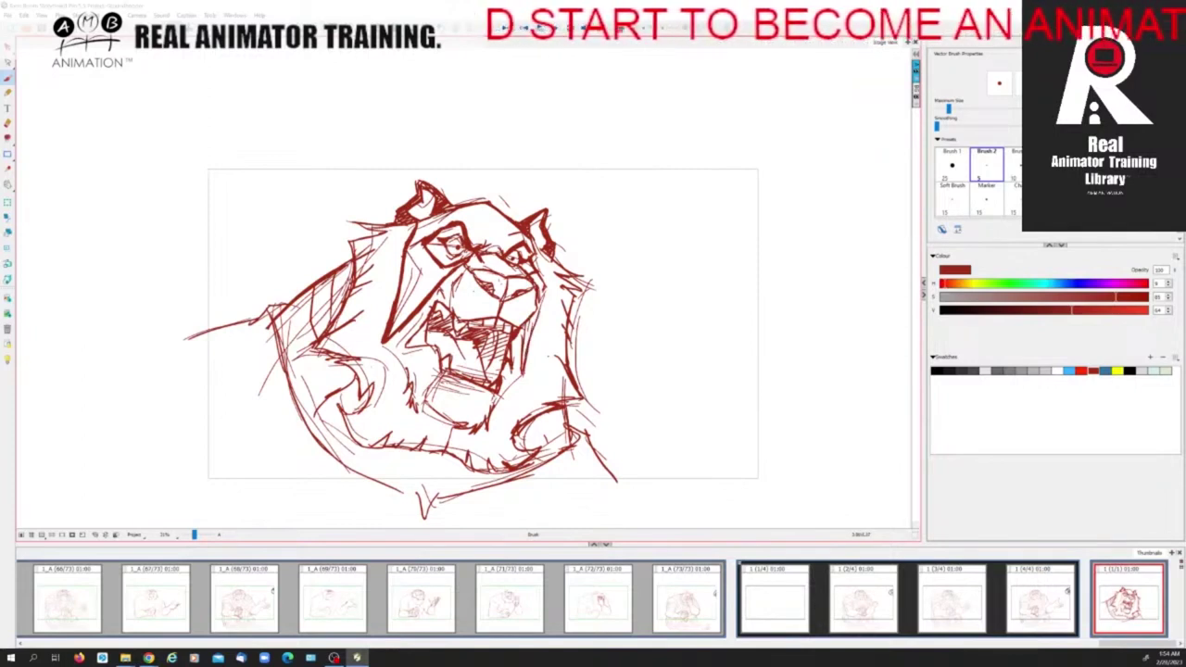
left_click_drag(540, 250, 531, 340)
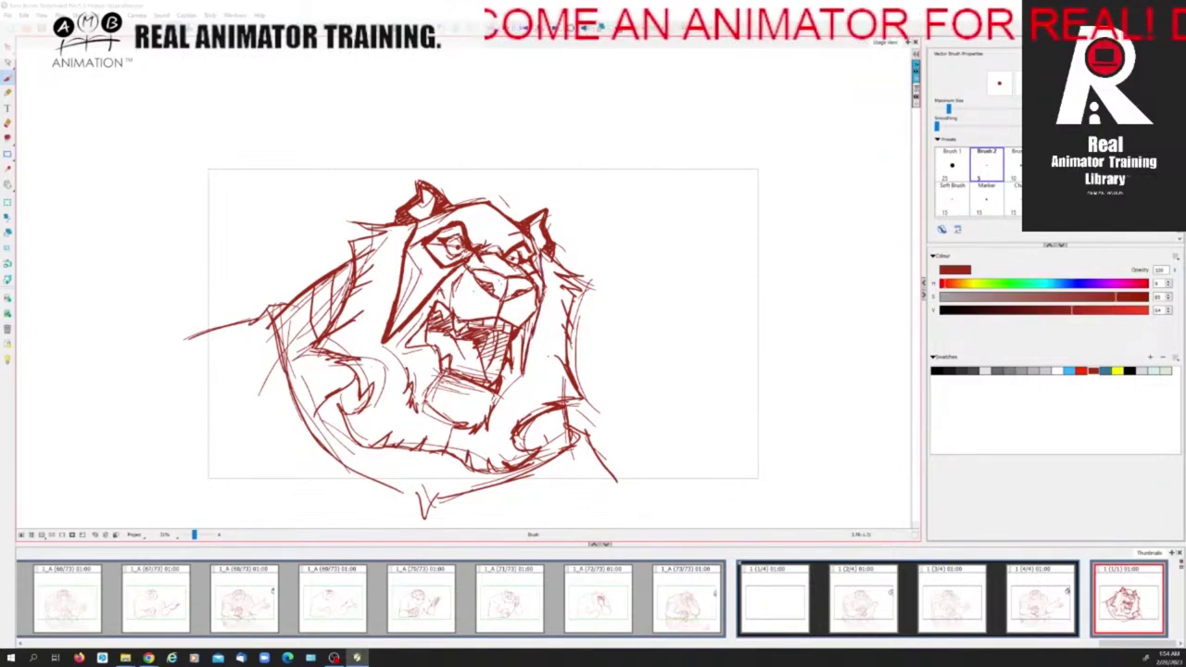
left_click_drag(544, 256, 536, 273)
left_click_drag(544, 296, 522, 377)
left_click_drag(525, 323, 521, 340)
left_click_drag(525, 349, 522, 367)
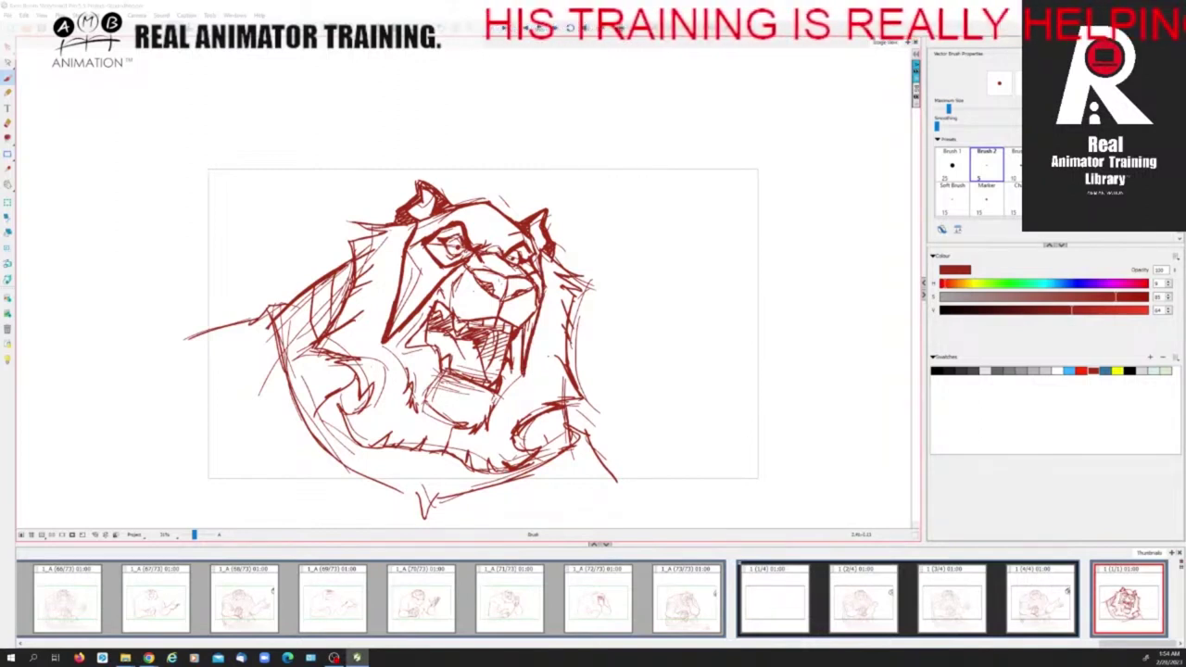
Add short, bold angular stripes to the lower cheeks on both sides of the open mouth.
left_click_drag(373, 350, 396, 369)
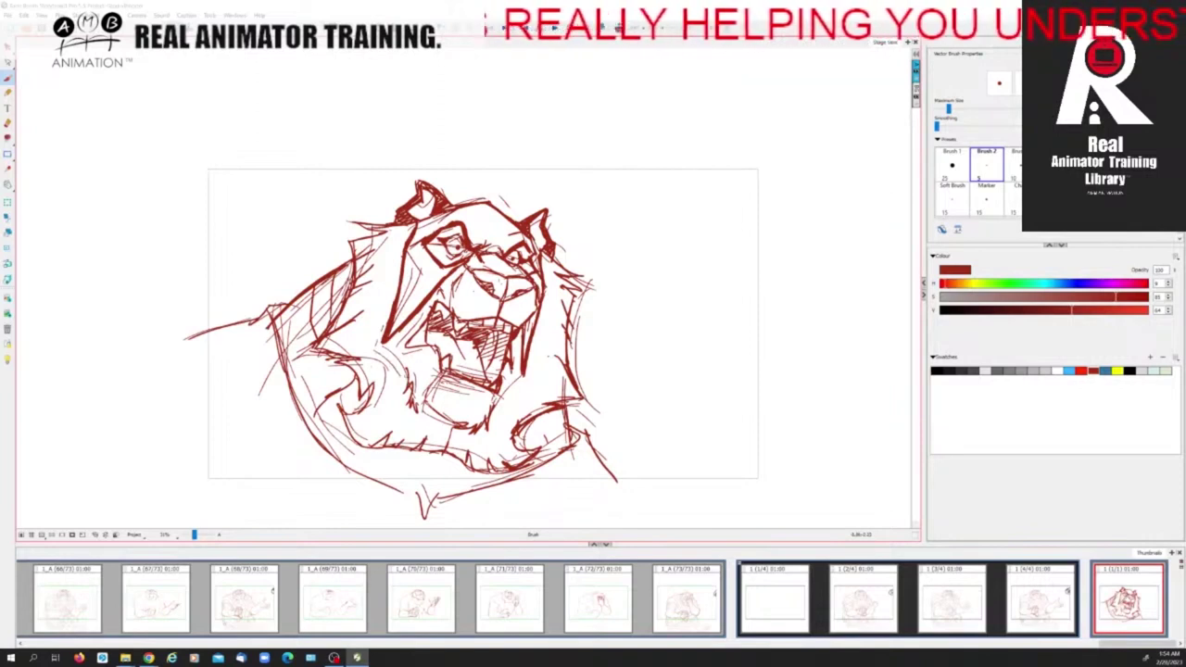
left_click_drag(411, 320, 396, 329)
left_click_drag(395, 314, 387, 325)
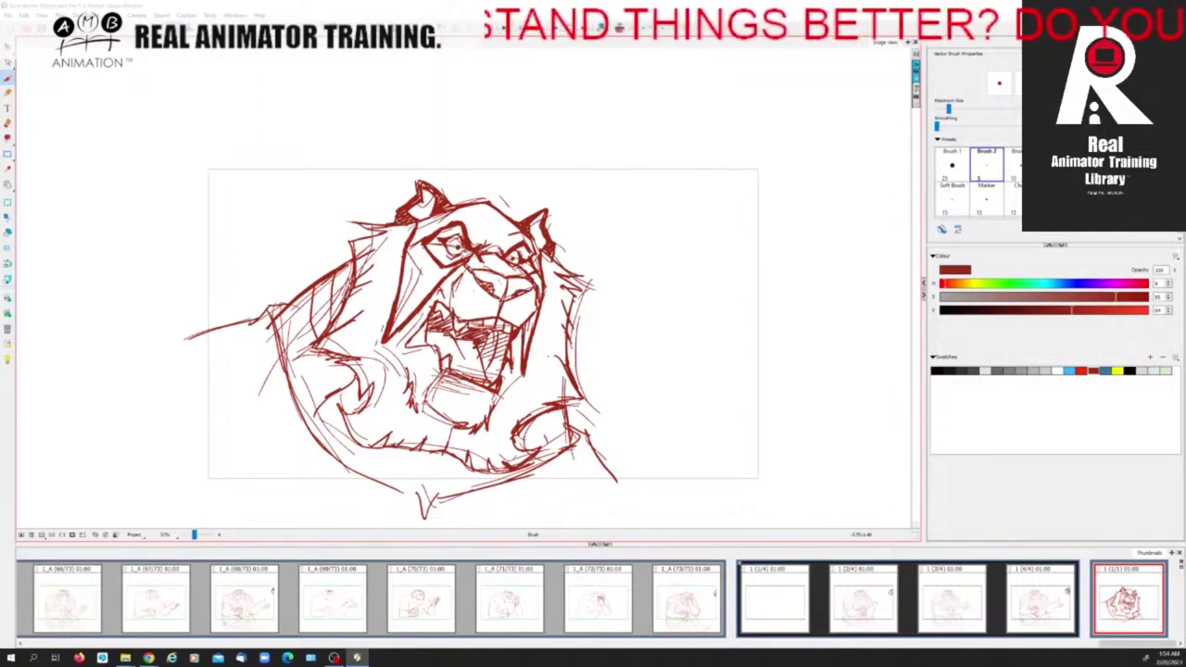
left_click_drag(384, 343, 398, 361)
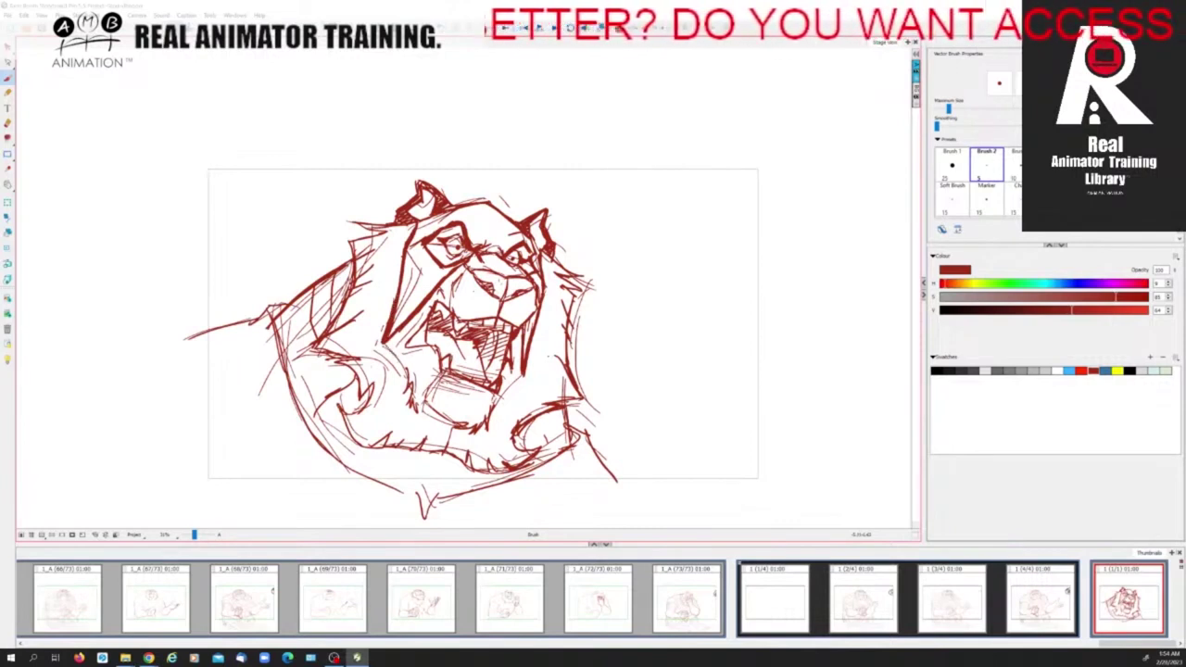
mouse_move(375, 311)
left_mouse_down()
mouse_move(365, 344)
mouse_move(382, 363)
left_mouse_up()
left_click_drag(374, 311, 384, 365)
mouse_move(536, 355)
left_mouse_down()
mouse_move(535, 385)
mouse_move(510, 393)
left_mouse_up()
mouse_move(510, 393)
left_mouse_down()
mouse_move(535, 381)
mouse_move(536, 355)
mouse_move(510, 393)
mouse_move(534, 382)
left_mouse_up()
left_click_drag(534, 382, 534, 372)
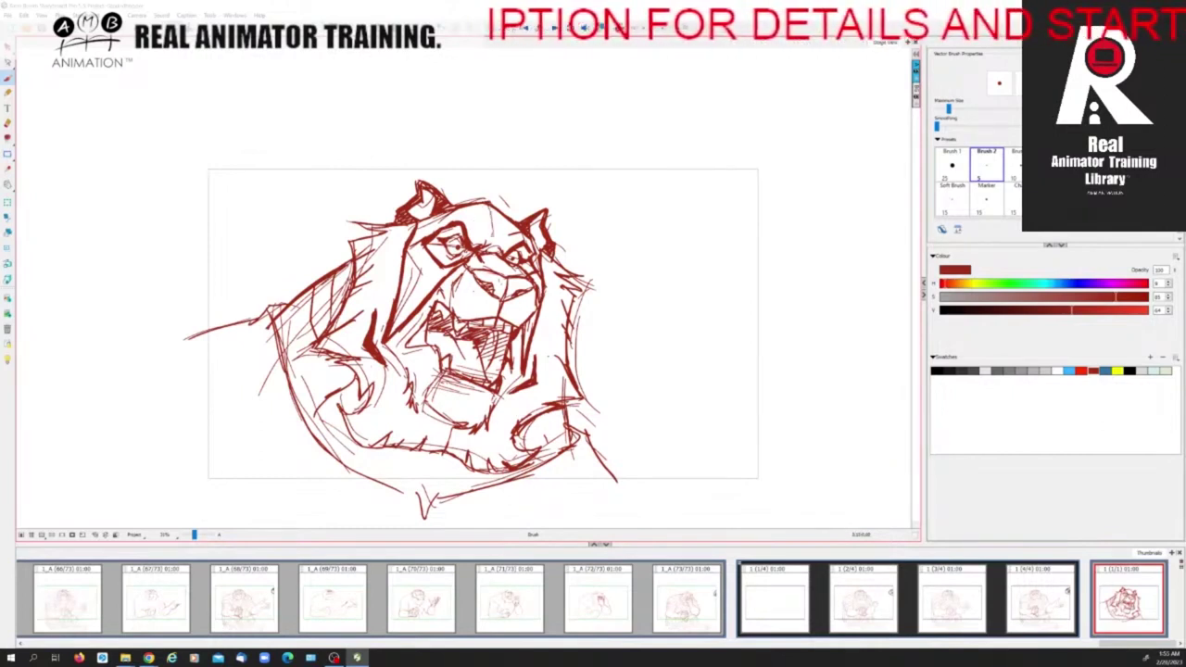
Draw the diamond forehead markings, darken the lower lip and chin mark, and fill the neck stripe.
left_click_drag(477, 221, 505, 241)
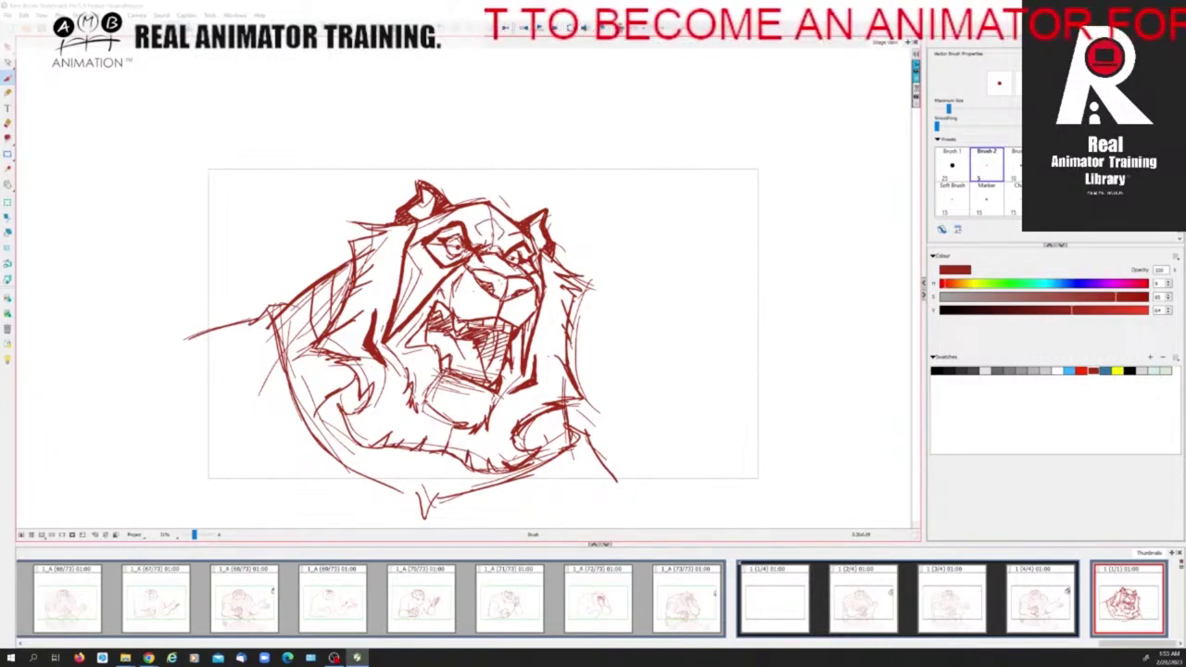
mouse_move(481, 233)
left_mouse_down()
mouse_move(486, 219)
mouse_move(498, 238)
mouse_move(497, 218)
mouse_move(493, 229)
left_mouse_up()
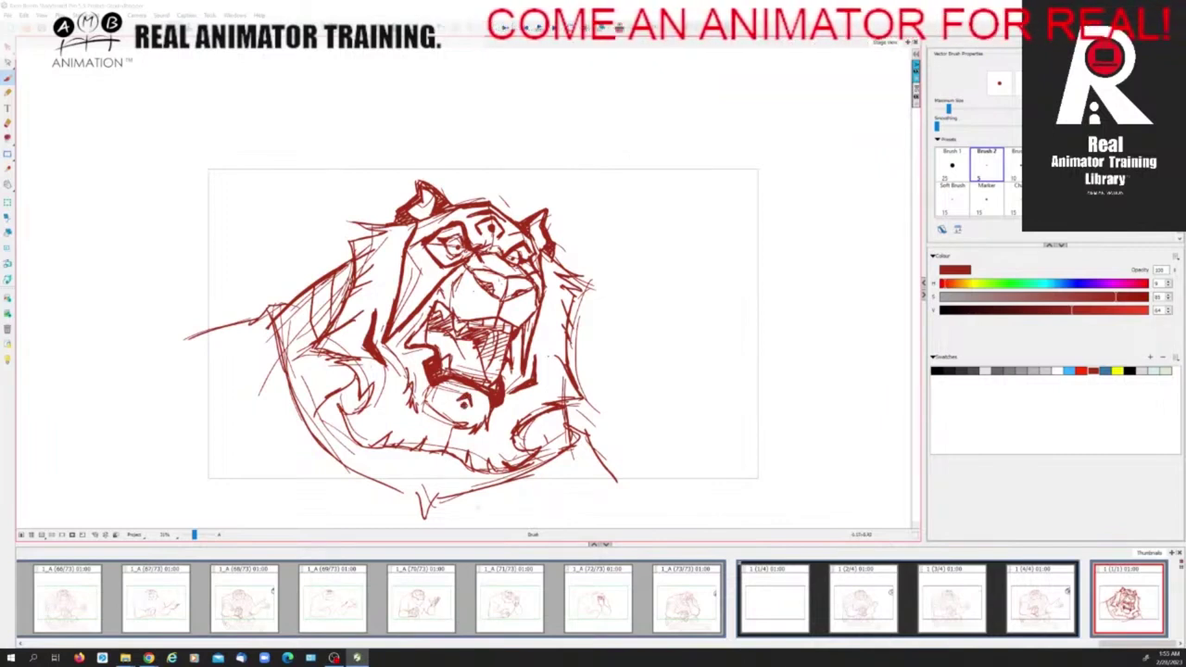
mouse_move(327, 277)
left_mouse_down()
mouse_move(322, 338)
mouse_move(325, 321)
left_mouse_up()
left_click_drag(566, 406, 552, 424)
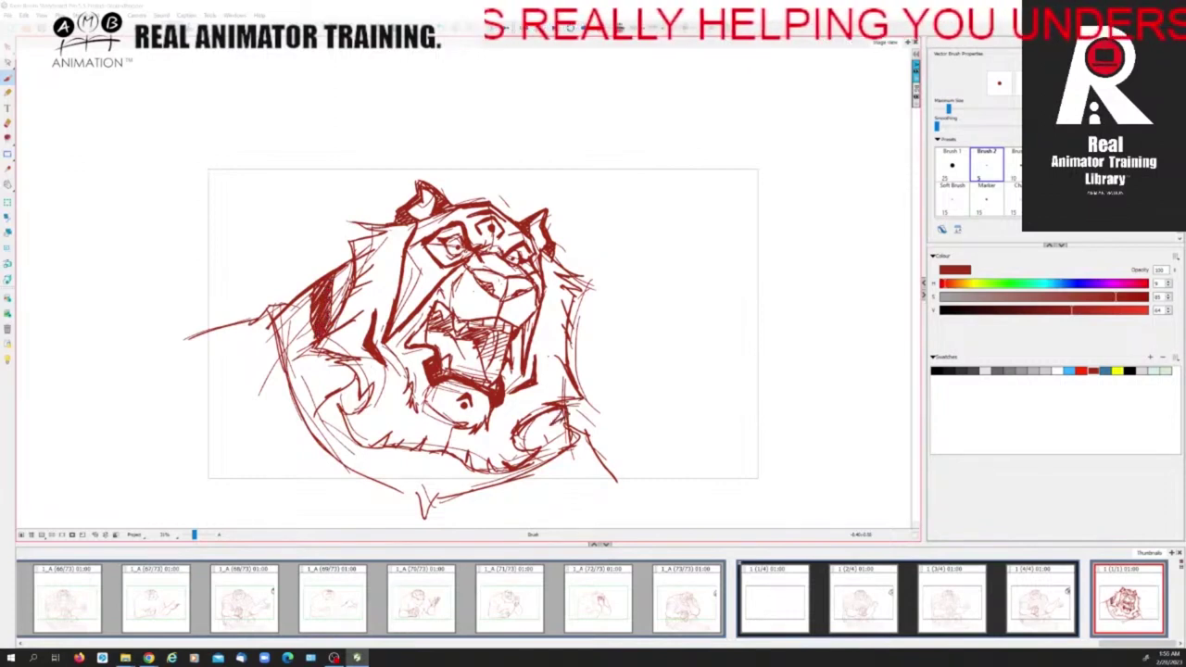
Add a new panel after the roaring tiger and rough in the top of the lowered head, comparing it with the previous pose.
key("p")
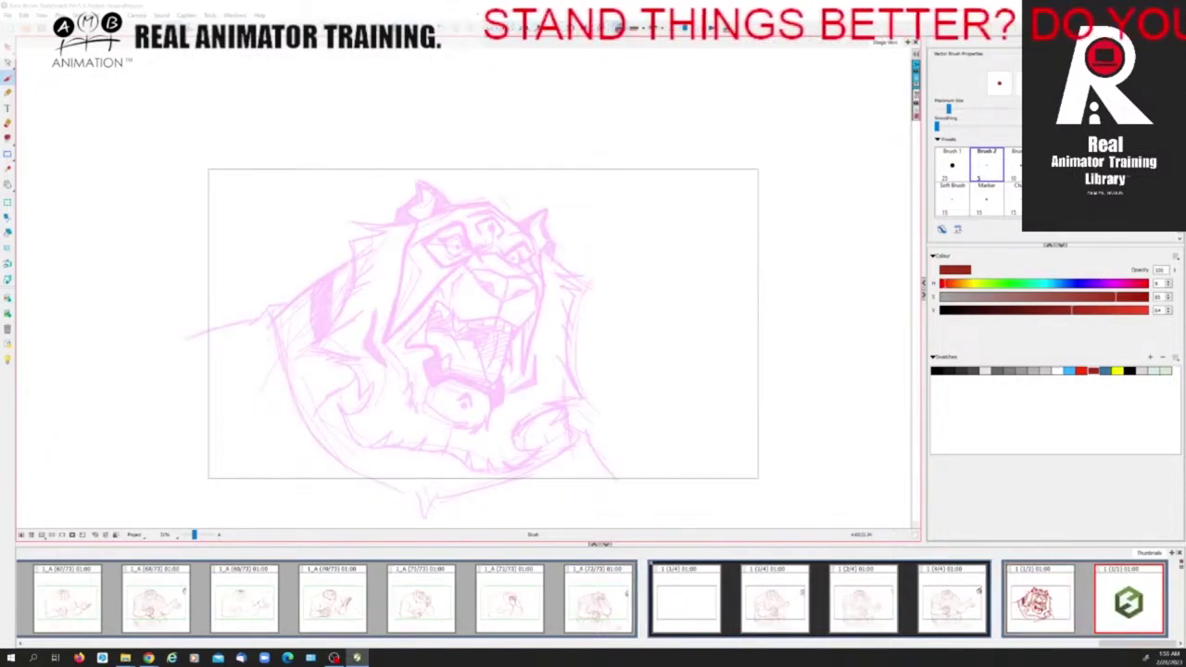
key("Left")
key("Right")
mouse_move(412, 262)
left_mouse_down()
mouse_move(451, 250)
mouse_move(446, 239)
left_mouse_up()
left_click_drag(490, 233, 538, 293)
key("Left")
key("Right")
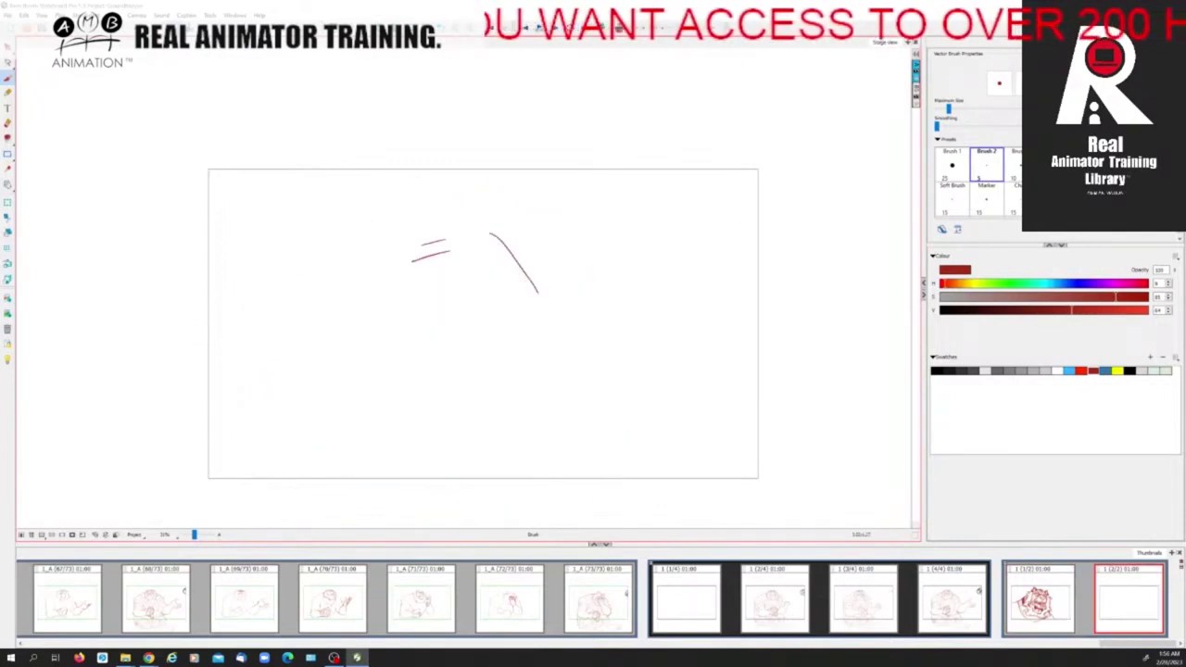
left_click_drag(471, 234, 556, 317)
key("Left")
key("Right")
Sketch the near-side mane outline with spiky fur points, from the top of the head down to the lower mane.
left_click_drag(385, 248, 424, 240)
mouse_move(354, 230)
left_mouse_down()
mouse_move(416, 243)
mouse_move(393, 256)
mouse_move(326, 244)
mouse_move(289, 335)
mouse_move(304, 331)
mouse_move(281, 341)
left_mouse_up()
key("Left")
key("Right")
key("Left")
key("Right")
mouse_move(274, 347)
left_mouse_down()
mouse_move(347, 393)
mouse_move(335, 411)
left_mouse_up()
left_click_drag(341, 419, 374, 459)
key("Left")
key("Right")
Sketch the far-side mane edge with fur points below the head, checking it against the previous panel.
left_click_drag(541, 291, 571, 316)
mouse_move(530, 270)
left_mouse_down()
mouse_move(598, 290)
mouse_move(578, 323)
mouse_move(582, 411)
mouse_move(605, 405)
left_mouse_up()
key("Left")
key("Right")
key("Left")
key("Right")
key("Left")
Draw the far lower curl of the mane and the curved bottom edge of the silhouette.
mouse_move(532, 428)
left_mouse_down()
mouse_move(548, 459)
mouse_move(563, 454)
left_mouse_up()
key("Right")
left_click_drag(562, 455, 510, 486)
left_click_drag(406, 477, 492, 485)
key("Left")
key("Right")
Add the curled tufts at the near lower mane and a fur point on its upper edge.
left_click_drag(369, 418, 375, 457)
mouse_move(345, 431)
left_mouse_down()
mouse_move(376, 478)
mouse_move(434, 479)
mouse_move(360, 430)
left_mouse_up()
left_click_drag(298, 378, 356, 424)
key("Left")
key("Right")
left_click_drag(313, 288, 338, 270)
key("Left")
key("Right")
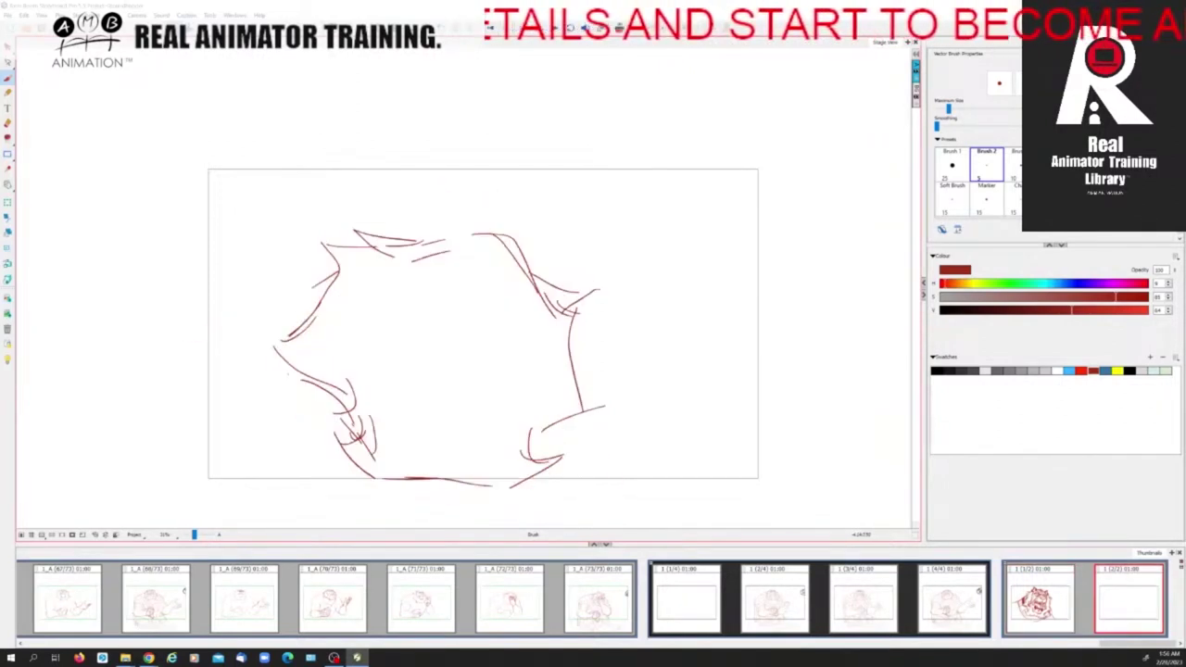
Sketch both pointed ears on top of the lowered head, comparing their placement with the previous panel.
left_click_drag(404, 231, 407, 205)
left_click_drag(415, 206, 450, 222)
key("Left")
key("Right")
left_click_drag(387, 247, 391, 230)
mouse_move(391, 222)
left_mouse_down()
mouse_move(406, 241)
mouse_move(417, 203)
left_mouse_up()
key("Left")
key("Right")
left_click_drag(515, 233, 547, 266)
key("Left")
key("Right")
key("Left")
key("Right")
key("Left")
key("Right")
Turn on the onion skin and draw the neck and shoulder lines extending outward on both sides of the mane.
key("alt+o")
left_click_drag(359, 258, 271, 323)
key("Left")
key("Right")
left_click_drag(578, 376, 593, 448)
key("Left")
key("Right")
mouse_move(584, 406)
left_mouse_down()
mouse_move(620, 432)
mouse_move(594, 425)
left_mouse_up()
left_click_drag(594, 424, 676, 493)
key("Left")
key("Right")
left_click_drag(278, 318, 164, 348)
key("Left")
key("Right")
key("Left")
key("Right")
Strengthen the crown line between the ears and continue it down the far side of the head.
mouse_move(433, 233)
left_mouse_down()
mouse_move(489, 228)
mouse_move(547, 294)
left_mouse_up()
key("Left")
key("Right")
left_click_drag(437, 235, 475, 228)
key("Left")
key("Right")
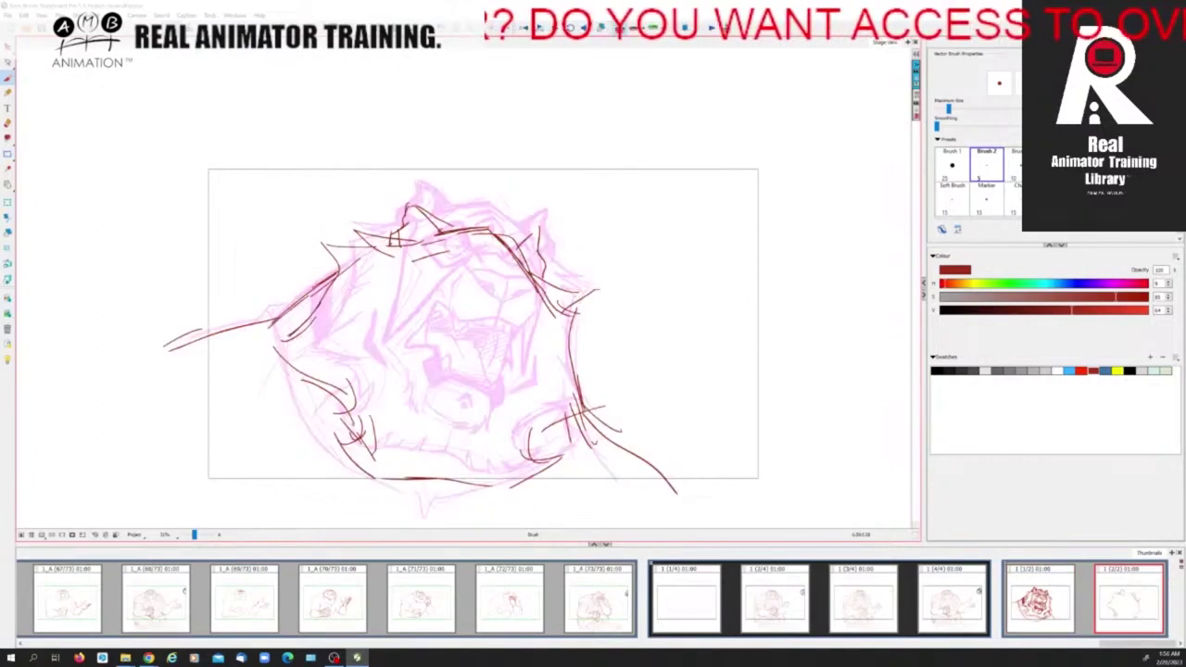
key("Left")
key("Right")
Refine the contours of both ears, checking their positions against the previous pose.
left_click_drag(402, 242, 412, 208)
mouse_move(423, 224)
left_mouse_down()
mouse_move(428, 213)
mouse_move(428, 224)
left_mouse_up()
key("Left")
key("Right")
left_click_drag(517, 265, 537, 231)
key("Left")
key("Right")
key("Left")
key("Right")
key("Left")
key("Right")
key("Left")
key("Right")
Draw the vertical centre line of the face and a slanted eye guideline across the lowered head.
left_click_drag(499, 269, 494, 238)
left_click_drag(498, 299, 497, 248)
key("Left")
key("Right")
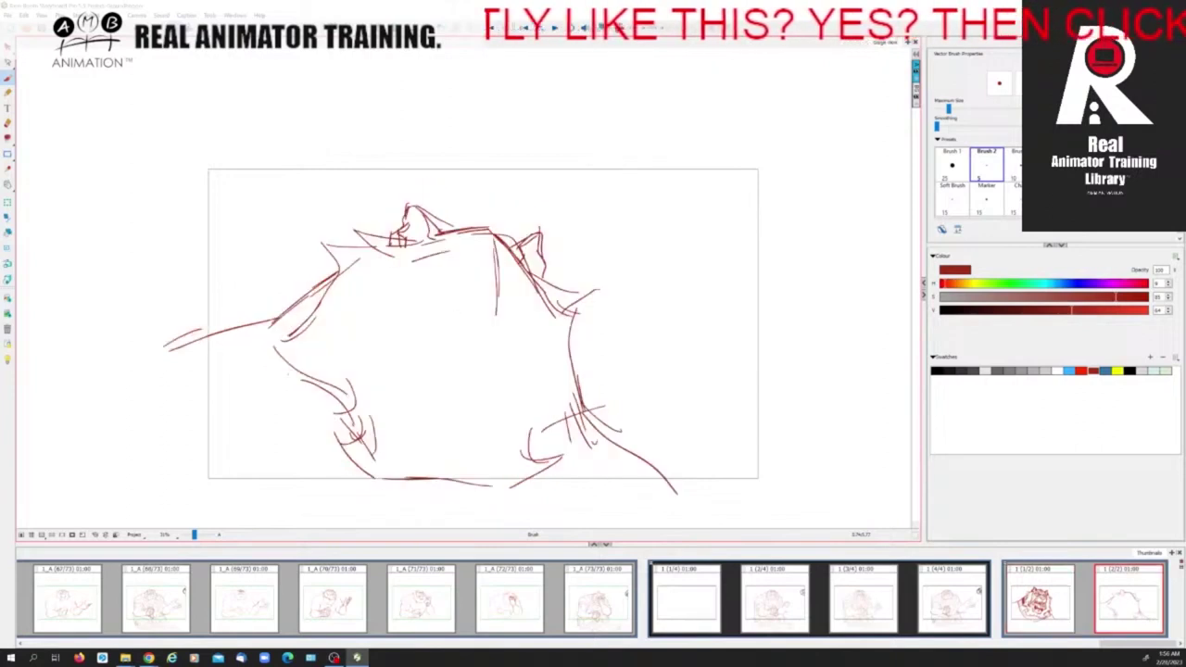
mouse_move(438, 296)
left_mouse_down()
mouse_move(483, 320)
mouse_move(539, 317)
mouse_move(472, 318)
mouse_move(538, 333)
left_mouse_up()
key("Left")
key("Right")
key("Left")
key("Right")
Sketch the slanted brow and closed eye shapes along the eye guideline, checking against the previous panel.
left_click_drag(430, 302, 449, 302)
mouse_move(443, 301)
left_mouse_down()
mouse_move(530, 331)
mouse_move(517, 317)
left_mouse_up()
key("Left")
key("Right")
key("Left")
key("Right")
left_click_drag(430, 302, 450, 310)
key("Left")
key("Right")
mouse_move(450, 307)
left_mouse_down()
mouse_move(465, 314)
mouse_move(440, 295)
left_mouse_up()
Flip back and forth between the roaring head and the new lowered-head sketch to compare the two poses.
key("Left")
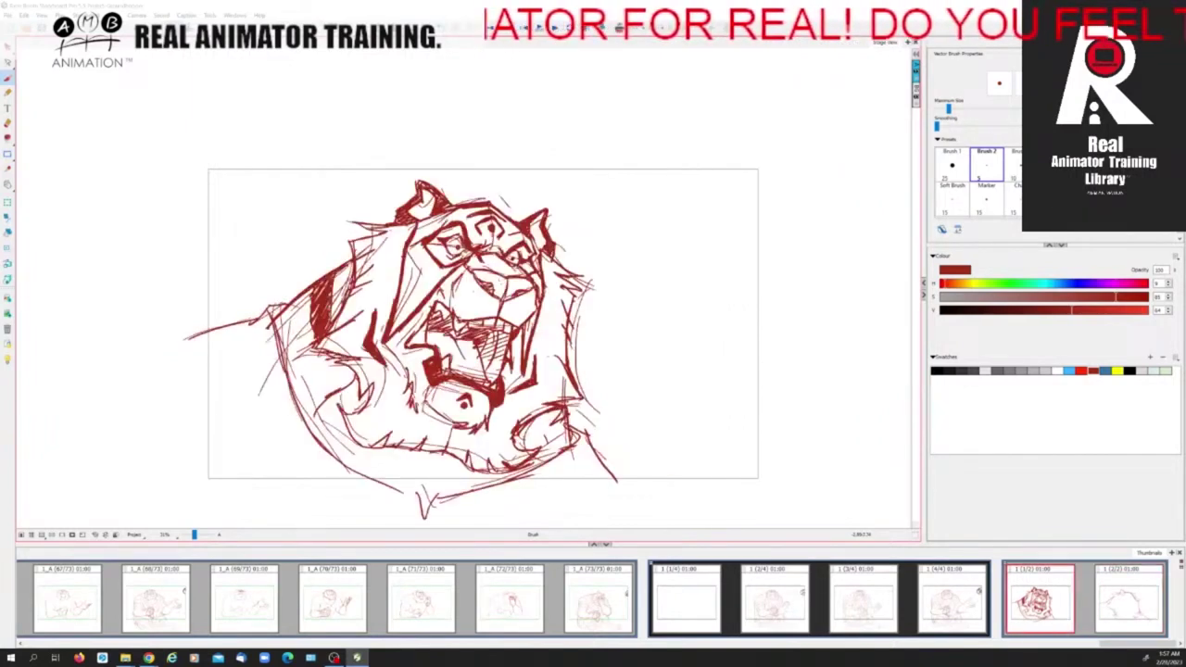
key("Right")
key("Left")
key("Right")
key("Left")
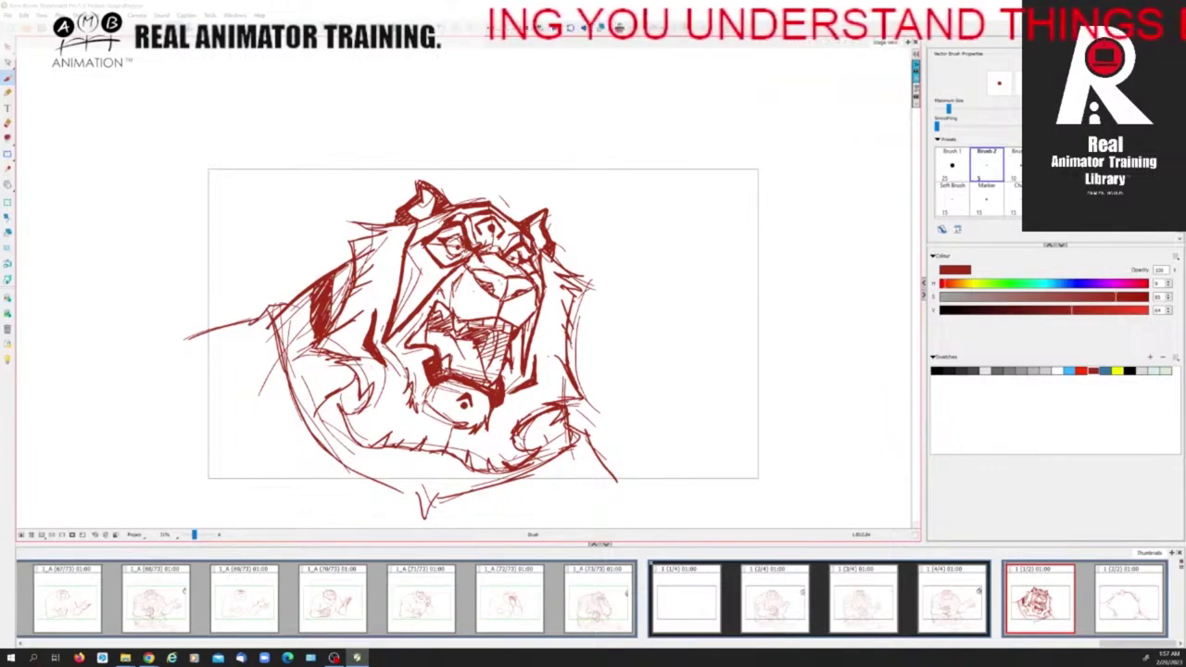
key("Right")
key("Left")
key("Right")
key("Left")
key("Right")
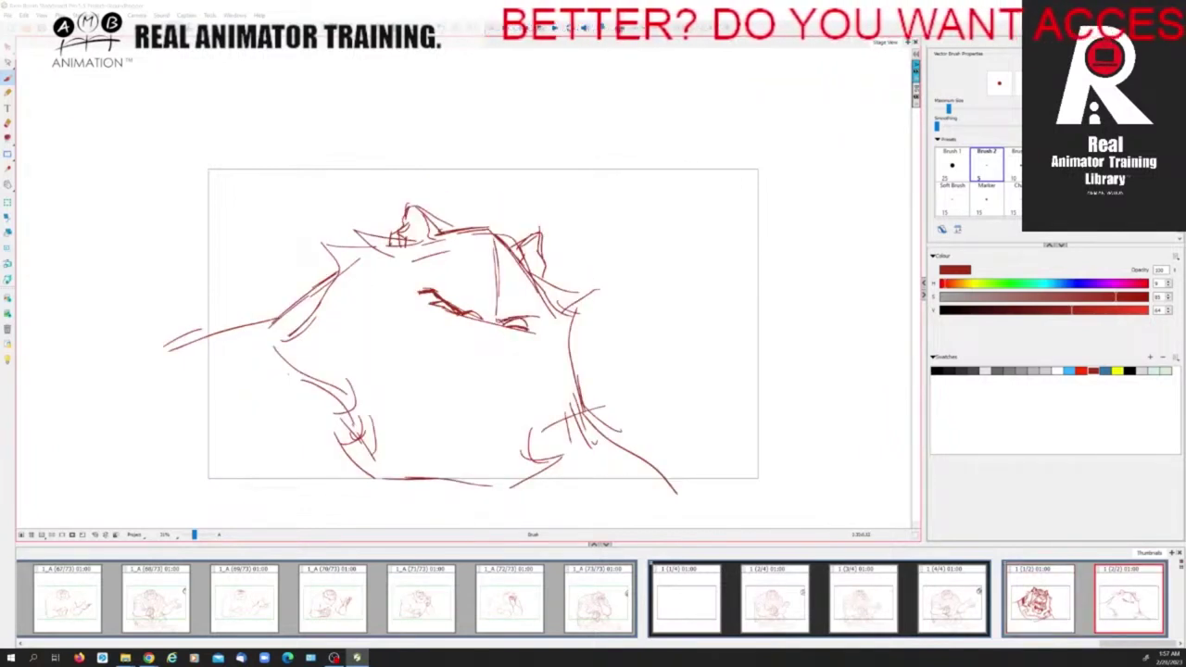
Build up the upper lid and inner brow contours of both eyes along the slanted guideline, checking against the roaring panel.
key("Left")
key("Right")
mouse_move(421, 289)
left_mouse_down()
mouse_move(453, 288)
mouse_move(471, 314)
mouse_move(529, 302)
mouse_move(539, 324)
left_mouse_up()
key("Left")
key("Right")
key("Left")
key("Right")
mouse_move(431, 280)
left_mouse_down()
mouse_move(418, 291)
mouse_move(444, 277)
mouse_move(445, 293)
left_mouse_up()
key("Left")
key("Right")
mouse_move(528, 301)
left_mouse_down()
mouse_move(526, 316)
mouse_move(540, 325)
left_mouse_up()
key("Left")
key("Right")
Sketch the brow patches above both eyes, comparing their placement with the roaring pose.
left_click_drag(421, 284, 448, 277)
mouse_move(442, 279)
left_mouse_down()
mouse_move(501, 324)
mouse_move(539, 310)
left_mouse_up()
key("Left")
key("Right")
key("Left")
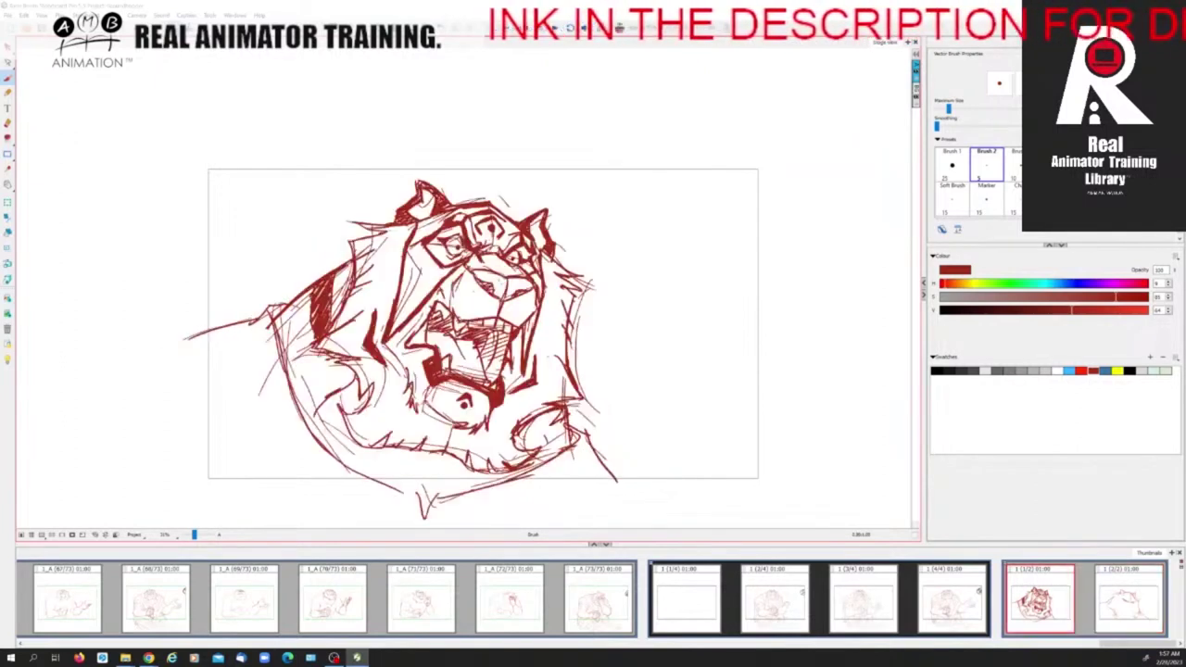
key("Right")
Draw the dot and curved marking in the centre of the forehead, flipping to the roaring head for reference.
mouse_move(472, 280)
left_mouse_down()
mouse_move(500, 271)
mouse_move(491, 299)
mouse_move(468, 278)
mouse_move(496, 269)
mouse_move(510, 292)
mouse_move(496, 269)
mouse_move(493, 287)
mouse_move(452, 261)
mouse_move(495, 253)
mouse_move(517, 277)
mouse_move(493, 250)
mouse_move(512, 271)
left_mouse_up()
key("Left")
key("Right")
key("Left")
key("Right")
key("Left")
key("Right")
key("Left")
key("Right")
key("Left")
key("Right")
key("Left")
key("Right")
Draw bold curved stripes across the upper forehead and crown, checking them against the roaring head.
mouse_move(476, 229)
left_mouse_down()
mouse_move(509, 250)
mouse_move(497, 239)
left_mouse_up()
mouse_move(452, 237)
left_mouse_down()
mouse_move(489, 231)
mouse_move(478, 234)
left_mouse_up()
left_click_drag(470, 221, 500, 237)
key("Left")
key("Right")
key("Left")
key("Right")
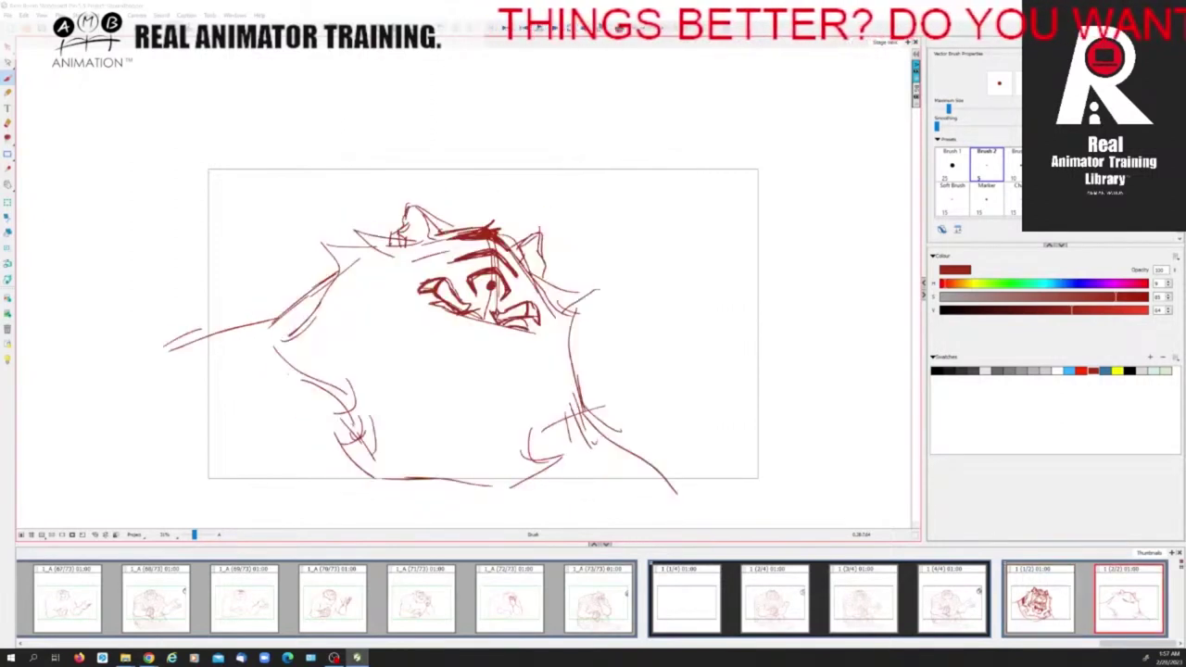
Undo the last two strokes and compare the forehead stripes with the roaring pose.
key("ctrl+z")
key("ctrl+z")
key("Left")
key("Right")
key("Left")
key("Right")
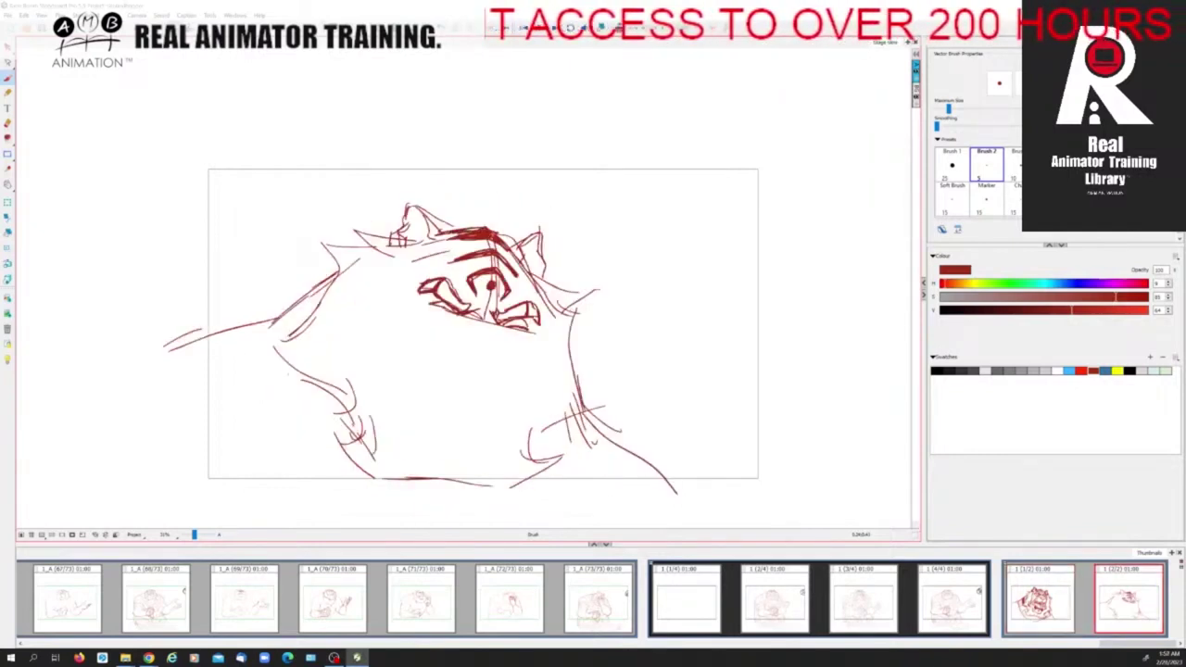
key("Left")
key("Right")
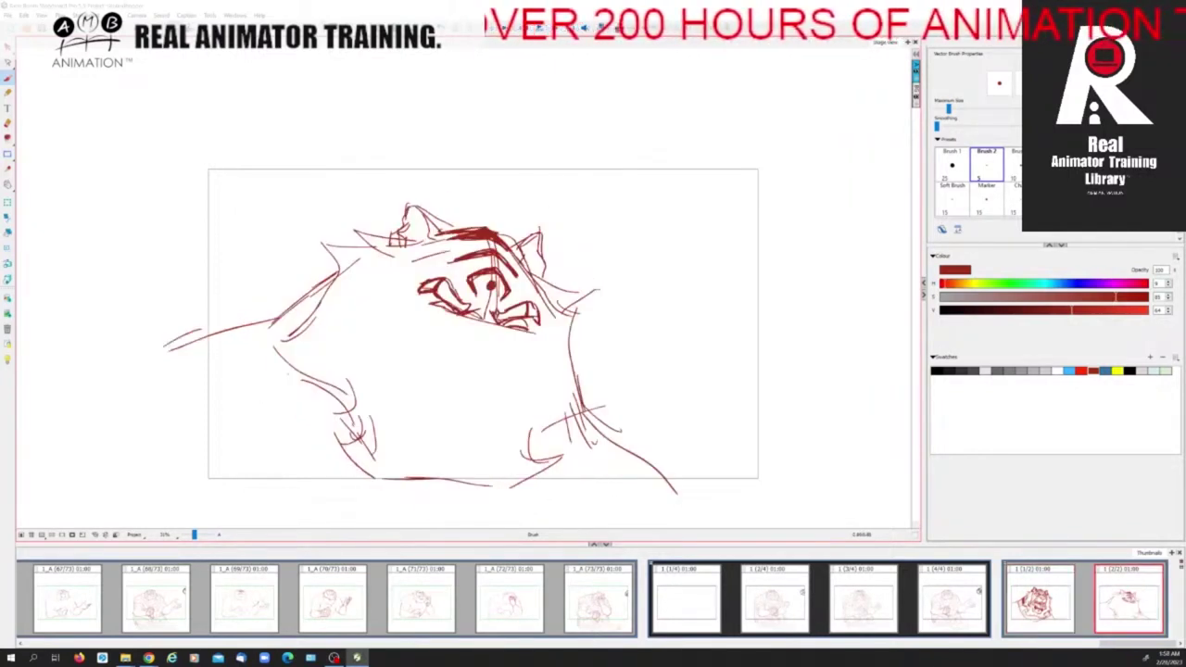
Draw the lower lid and extend the outer corner of the larger eye, checking against the roaring panel.
left_click_drag(428, 301, 455, 314)
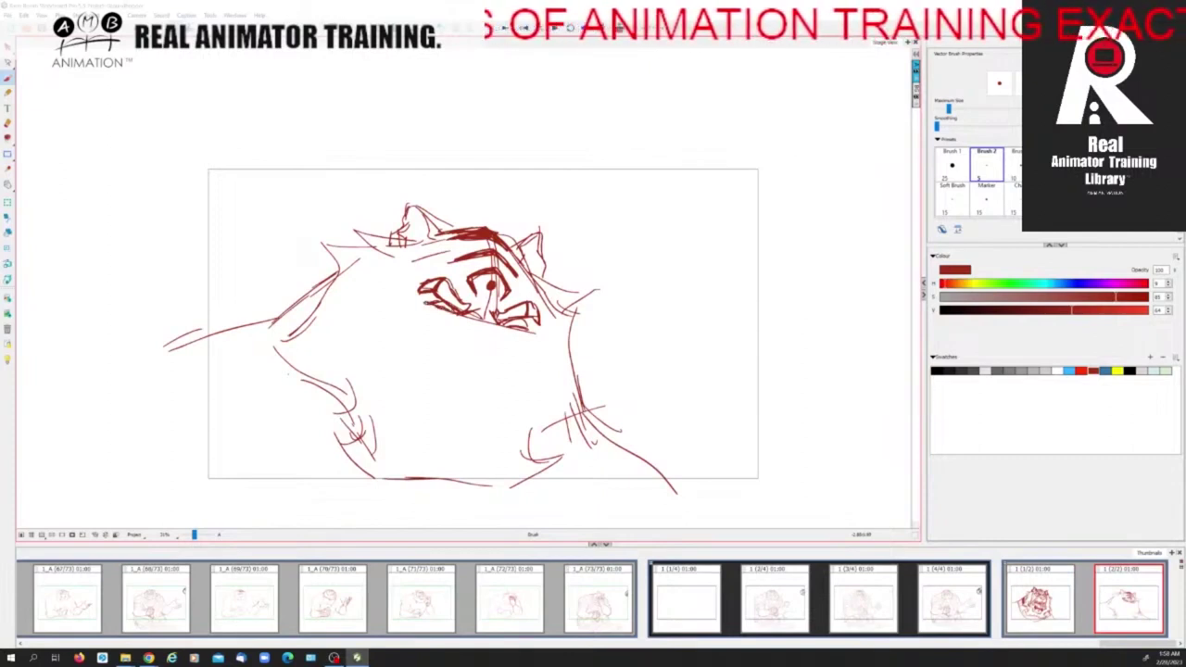
key("Left")
key("Right")
key("Left")
key("Right")
left_click_drag(434, 309, 409, 296)
key("Left")
key("Right")
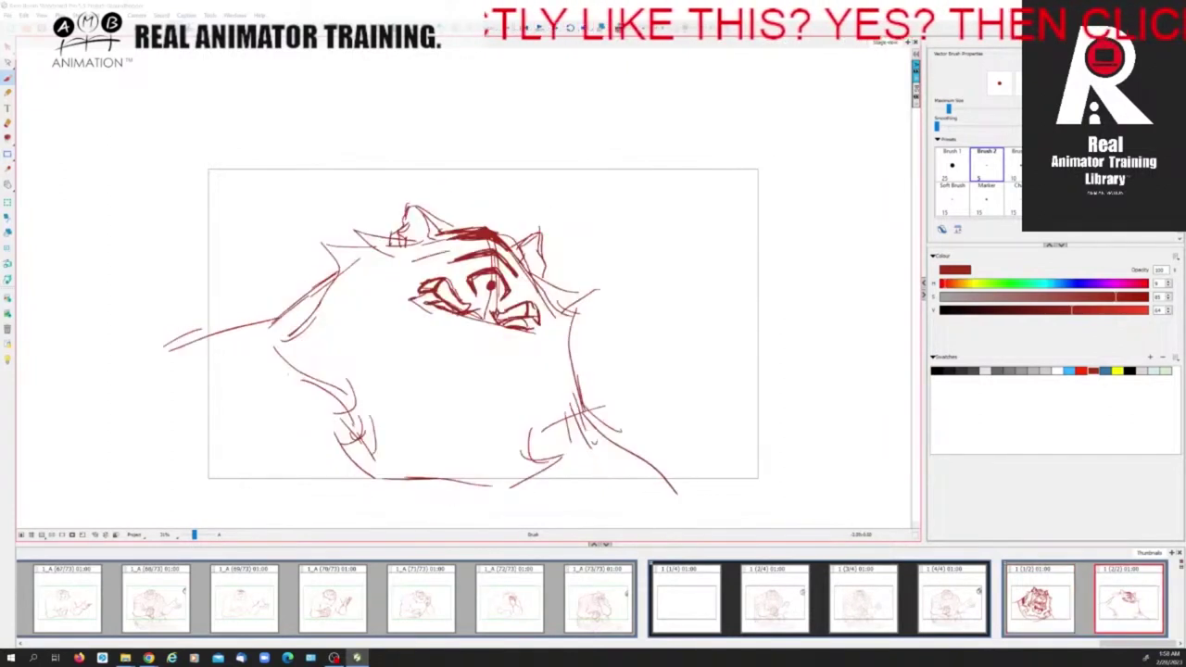
key("Left")
key("Right")
Add short cheek lines below both eyes and strengthen the lower eye contours.
mouse_move(422, 290)
left_mouse_down()
mouse_move(380, 307)
mouse_move(427, 340)
left_mouse_up()
left_click_drag(549, 319, 538, 344)
key("Left")
key("Right")
mouse_move(405, 298)
left_mouse_down()
mouse_move(436, 318)
mouse_move(547, 332)
mouse_move(502, 326)
left_mouse_up()
key("Left")
key("Right")
key("Left")
key("Right")
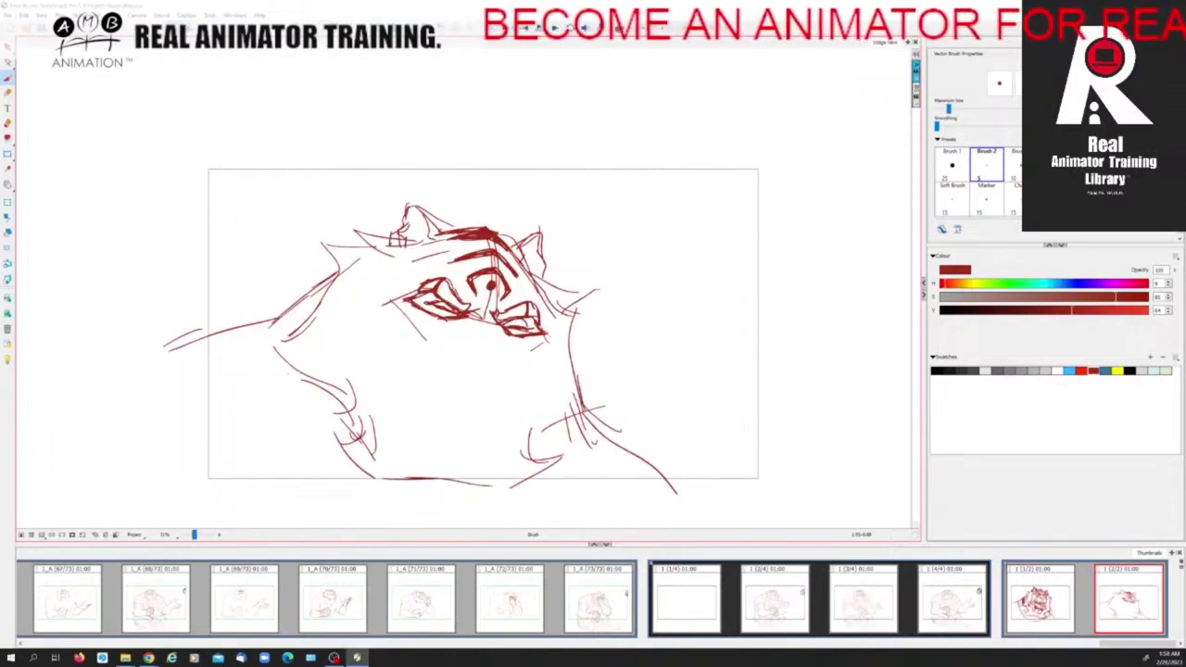
Flip between the roaring head and the lowered head to compare the eye and forehead placement.
key("Left")
key("Right")
key("Left")
key("Right")
key("Left")
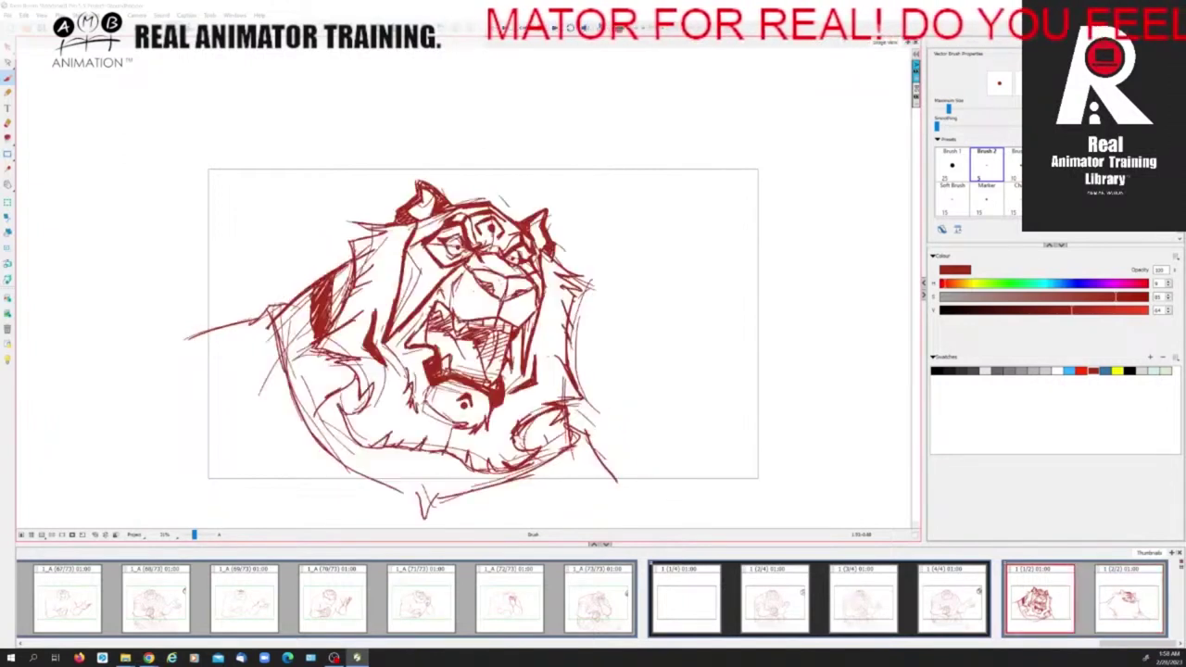
key("Right")
key("Left")
key("Right")
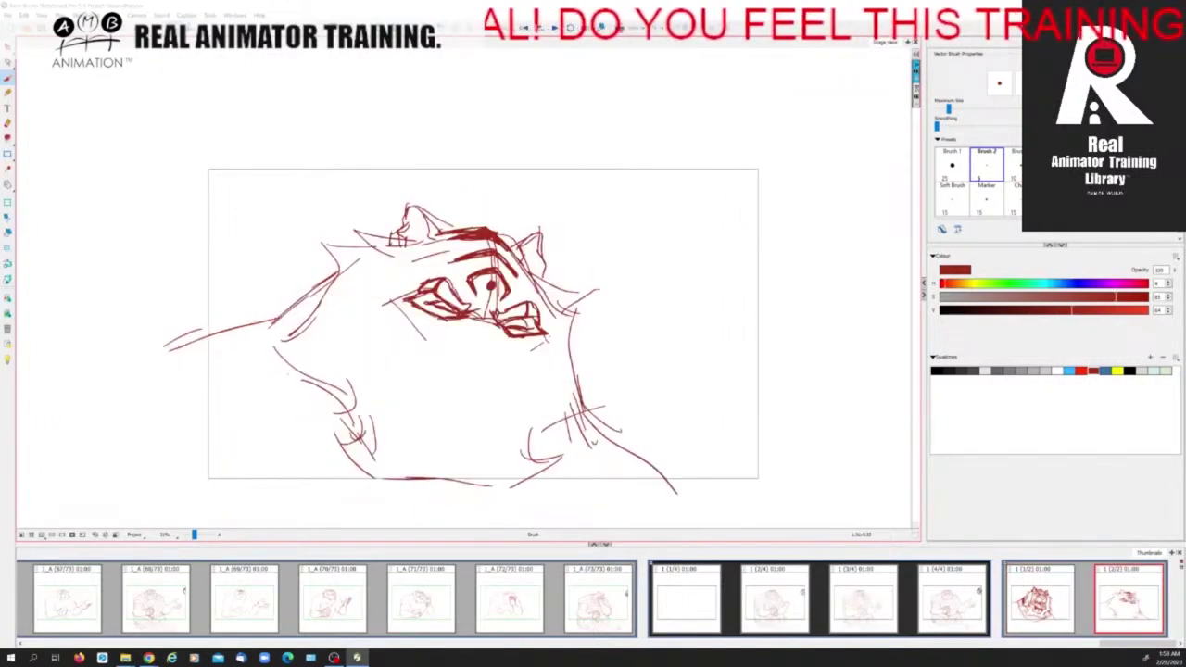
Sketch both sides of the nose bridge running down from between the eyes, checking against the previous panel.
left_click_drag(510, 334, 523, 371)
key("Left")
key("Right")
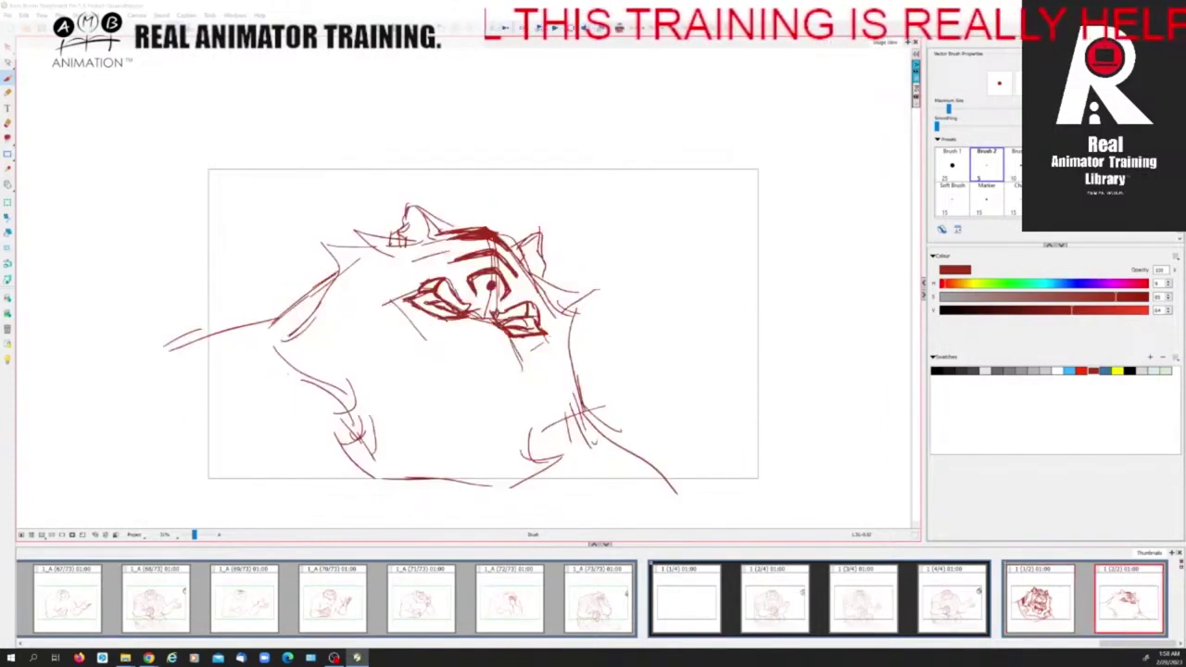
mouse_move(454, 319)
left_mouse_down()
mouse_move(459, 352)
mouse_move(521, 364)
left_mouse_up()
key("Left")
key("Right")
left_click_drag(469, 315, 458, 357)
key("Left")
key("Right")
key("Left")
key("Right")
Outline the nose tip at the end of the bridge, comparing its shape with the roaring pose.
left_click_drag(467, 312, 467, 333)
key("Left")
key("Right")
key("Left")
mouse_move(454, 348)
left_mouse_down()
mouse_move(476, 377)
mouse_move(487, 360)
mouse_move(520, 369)
mouse_move(489, 387)
left_mouse_up()
key("Right")
key("Left")
mouse_move(497, 386)
left_mouse_down()
mouse_move(523, 371)
mouse_move(454, 353)
mouse_move(520, 366)
mouse_move(486, 387)
left_mouse_up()
key("Right")
key("Left")
key("Right")
key("Left")
key("Right")
Draw the rounded upper contour of the nose bridge and compare it with the roaring head.
left_click_drag(478, 318, 517, 351)
key("Left")
key("Right")
key("Left")
key("Right")
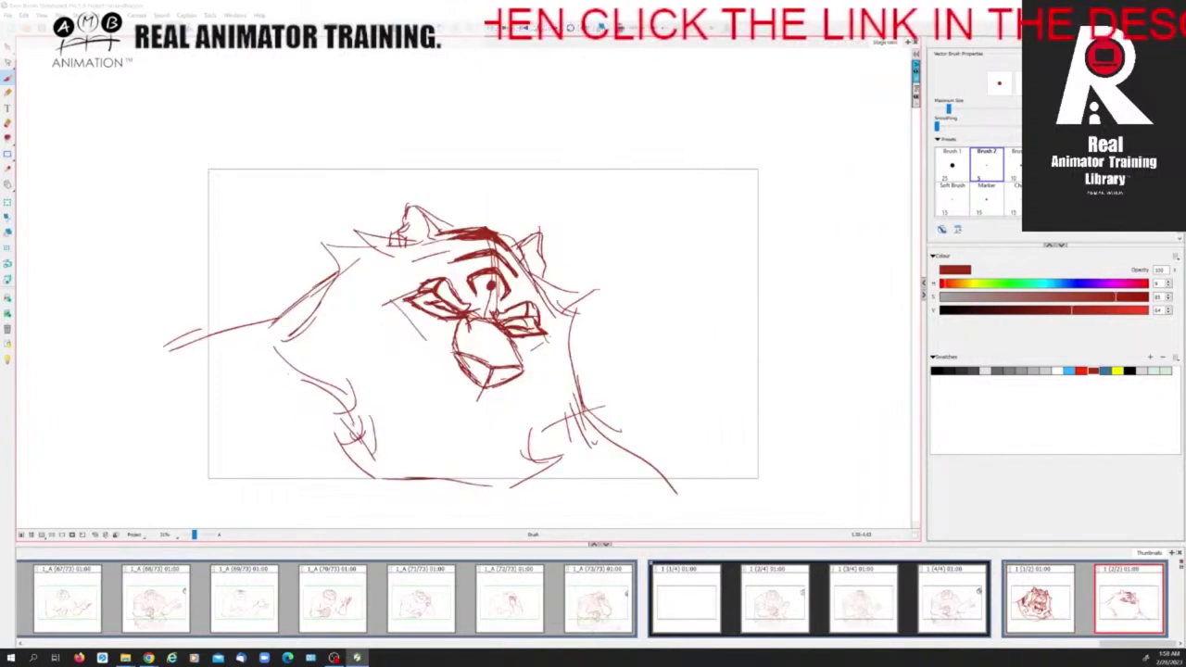
Sketch the small angular muzzle and chin outline below the nose, checking against the roaring panel.
left_click_drag(510, 395, 528, 411)
key("Left")
key("Right")
mouse_move(530, 369)
left_mouse_down()
mouse_move(526, 413)
mouse_move(476, 412)
left_mouse_up()
key("Left")
key("Right")
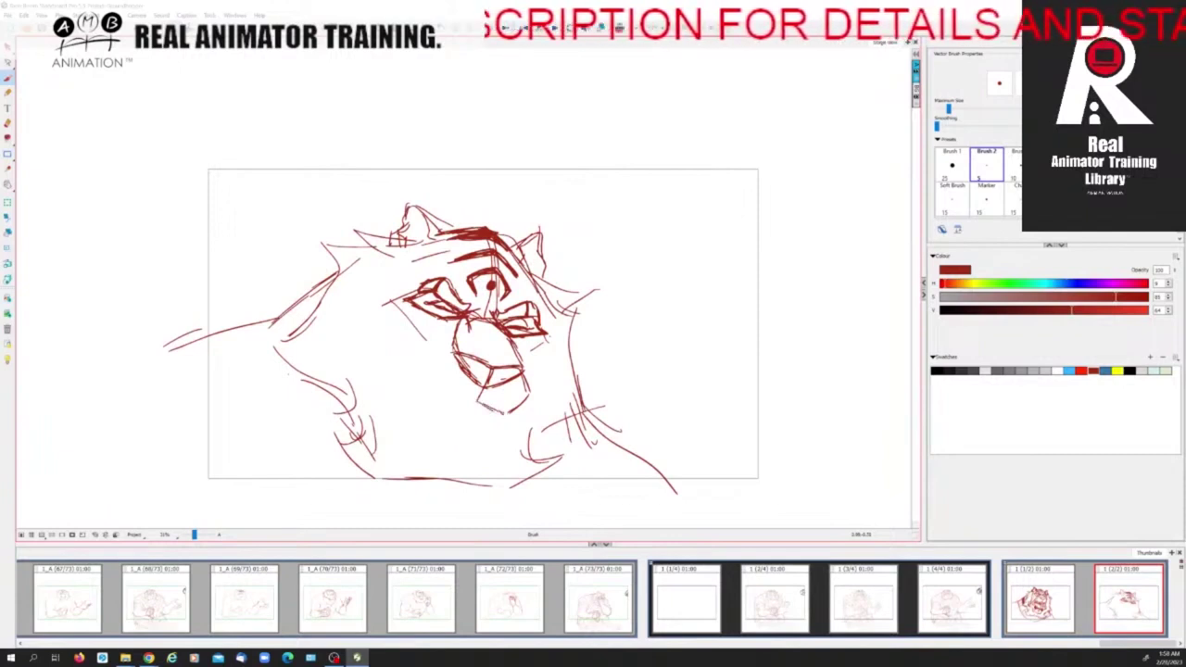
Sketch the lower jaw and chin as a boxy shape beneath the muzzle, checking against the roaring panel.
key("Left")
key("Right")
mouse_move(438, 365)
left_mouse_down()
mouse_move(432, 396)
mouse_move(513, 419)
mouse_move(514, 439)
mouse_move(485, 456)
left_mouse_up()
key("Left")
key("Right")
left_click_drag(439, 454, 475, 456)
left_click_drag(429, 418, 435, 444)
key("Left")
key("Right")
key("Left")
key("Right")
key("Left")
key("Right")
key("Left")
key("Right")
Sketch the side of the muzzle down to the jaw and the angular mouth corner, comparing with the roaring pose.
mouse_move(435, 320)
left_mouse_down()
mouse_move(450, 339)
mouse_move(393, 372)
mouse_move(429, 414)
left_mouse_up()
key("Left")
key("Right")
key("Left")
key("Right")
key("Left")
key("Right")
left_click_drag(423, 354, 391, 374)
left_click_drag(387, 369, 421, 394)
key("Left")
key("Right")
key("Left")
key("Right")
Draw the cheek marking from beside the nose bridge out to the face edge and up toward the brow.
left_click_drag(460, 318, 419, 329)
key("Left")
key("Right")
left_click_drag(428, 325, 365, 352)
key("Left")
key("Right")
left_click_drag(367, 371, 364, 315)
key("Left")
key("Right")
left_click_drag(366, 363, 366, 331)
mouse_move(364, 312)
left_mouse_down()
mouse_move(410, 263)
mouse_move(378, 299)
left_mouse_up()
Flip between the roaring panel and the lowered-head panel to compare the cheek and face shapes.
key("Left")
key("Right")
key("Left")
key("Right")
key("Left")
key("Right")
key("Left")
key("Right")
key("Left")
key("Right")
key("Left")
key("Right")
key("Left")
key("Right")
Add the remaining stroke to the large cheek's contour and compare the whole face with the roaring panel.
mouse_move(368, 310)
left_mouse_down()
mouse_move(369, 369)
mouse_move(418, 327)
left_mouse_up()
key("Left")
key("Right")
key("Left")
key("Right")
key("Left")
key("Right")
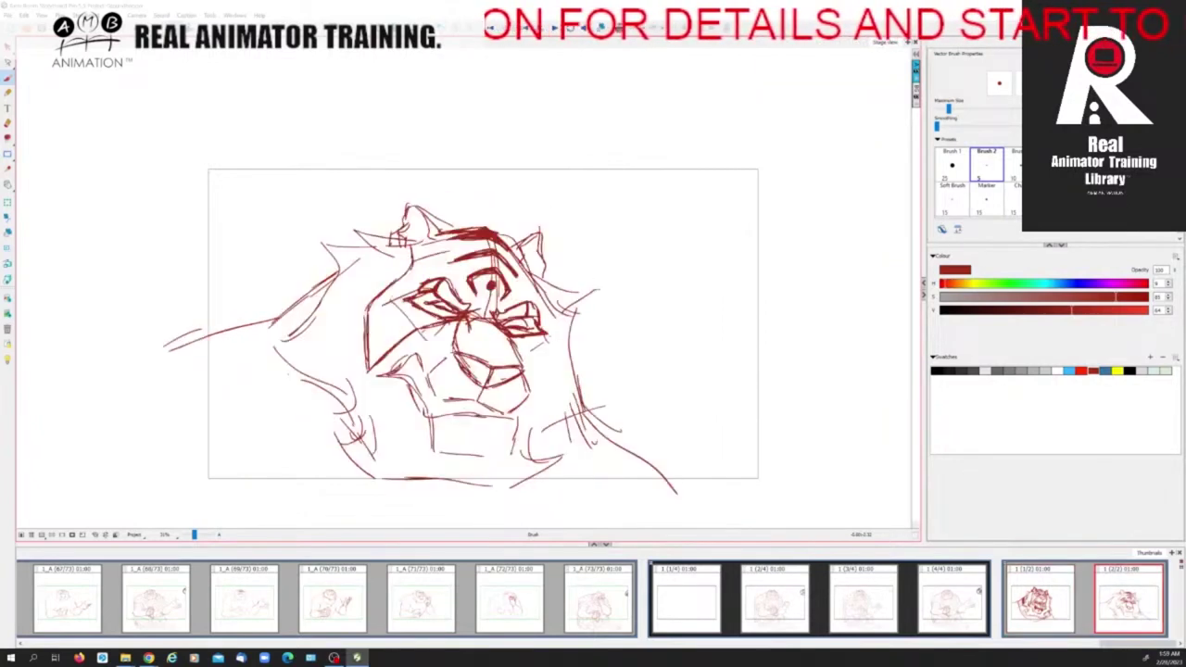
key("Left")
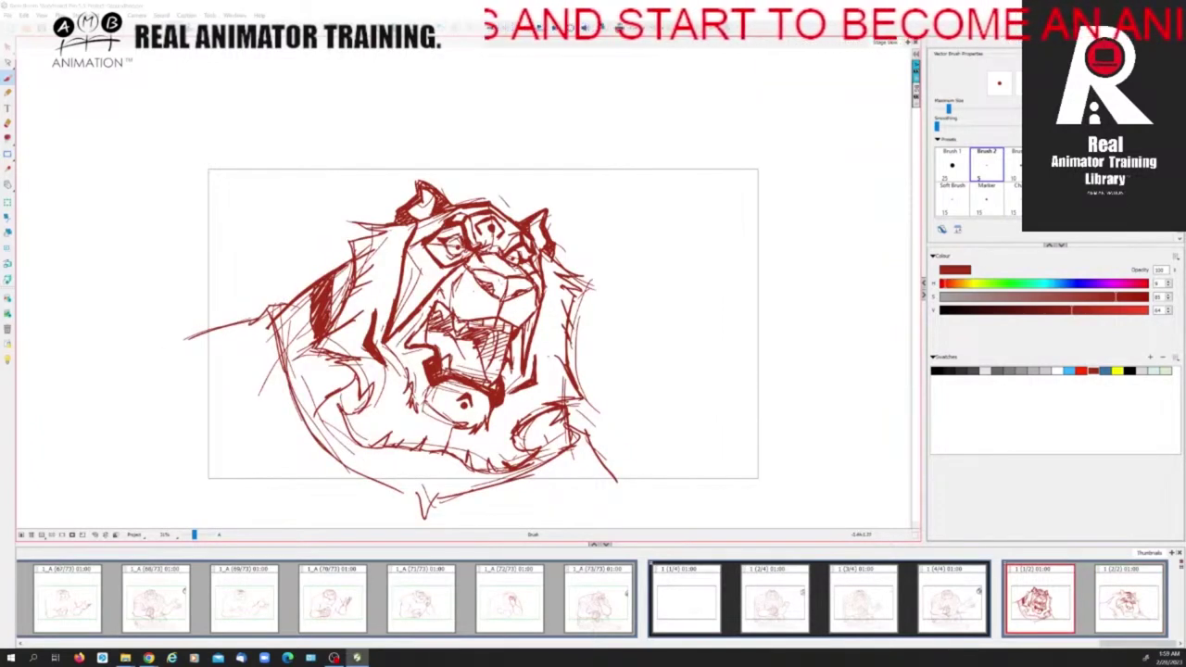
key("Right")
key("Left")
key("Right")
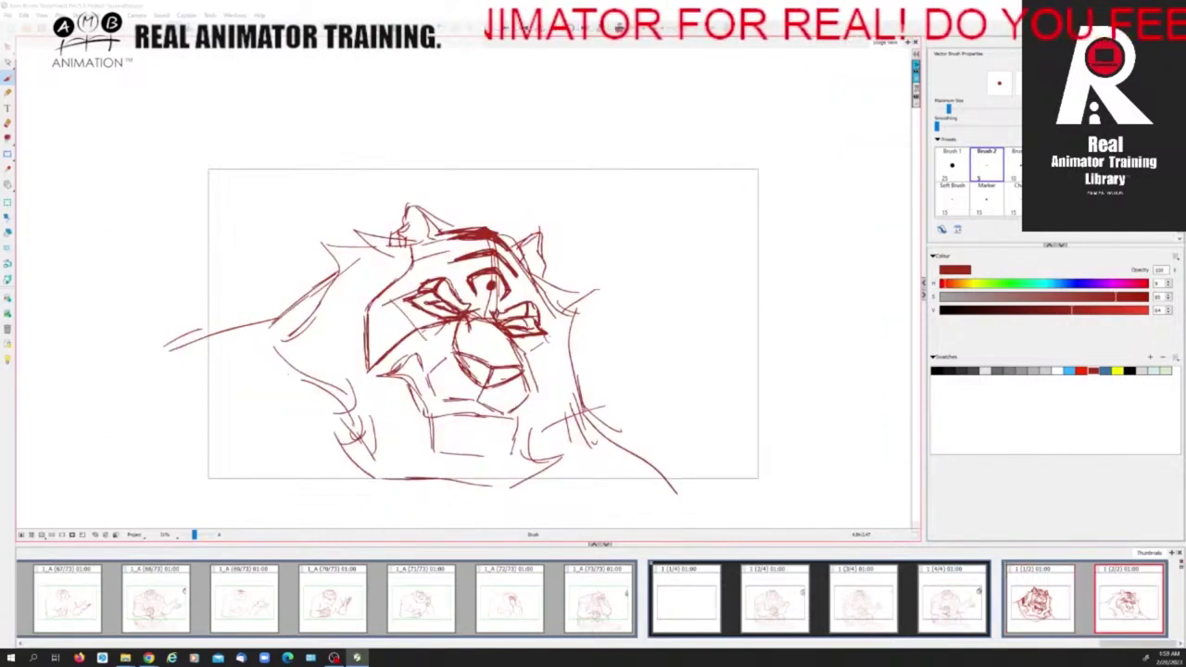
key("Left")
key("Right")
Draw the far cheek's angular outline from the eye down to the muzzle, checking against the previous panel.
mouse_move(539, 311)
left_mouse_down()
mouse_move(551, 339)
mouse_move(528, 400)
left_mouse_up()
key("Left")
key("Right")
left_click_drag(546, 330, 530, 396)
left_click_drag(541, 359, 531, 390)
key("Left")
key("Right")
key("Left")
key("Right")
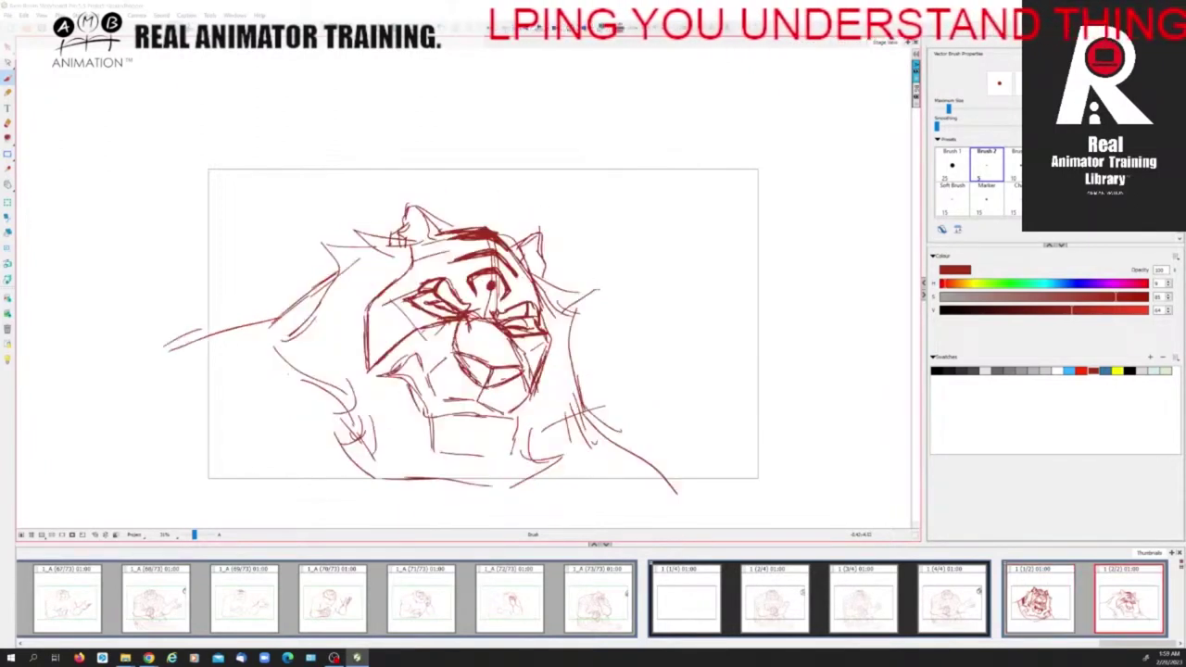
Thicken the face contour from the near ear down the cheek and reinforce the far cheek's edge.
mouse_move(409, 254)
left_mouse_down()
mouse_move(370, 312)
mouse_move(365, 371)
mouse_move(447, 322)
left_mouse_up()
key("Left")
key("Right")
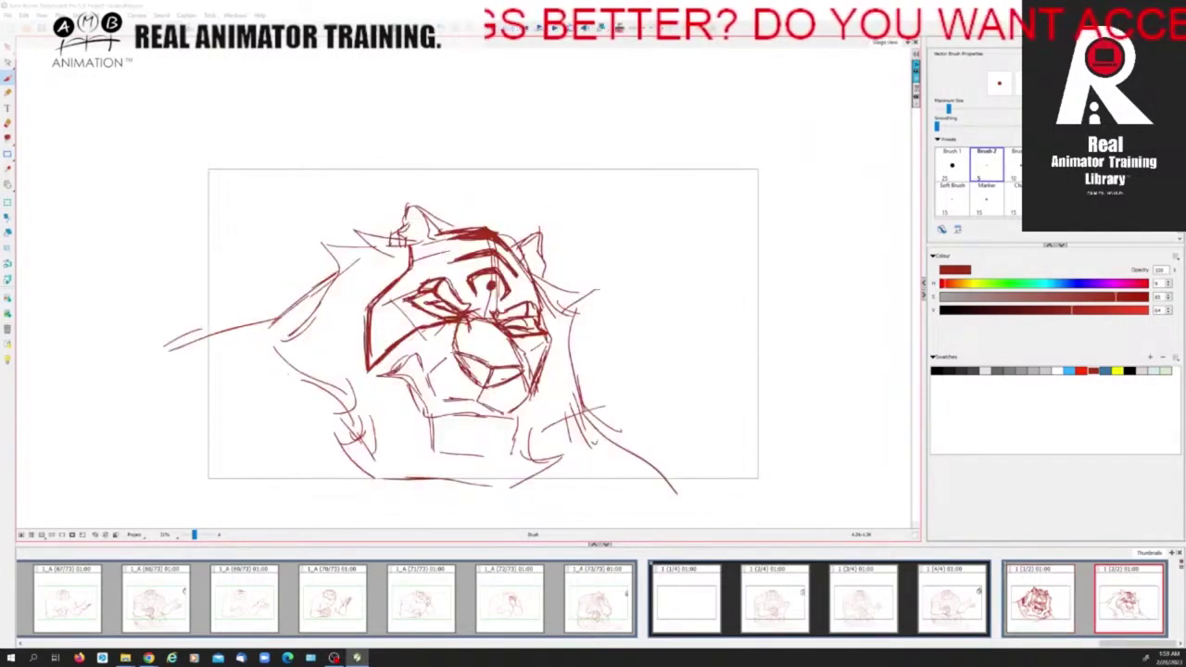
left_click_drag(541, 363, 528, 394)
left_click_drag(548, 336, 538, 376)
key("Left")
key("Right")
key("Left")
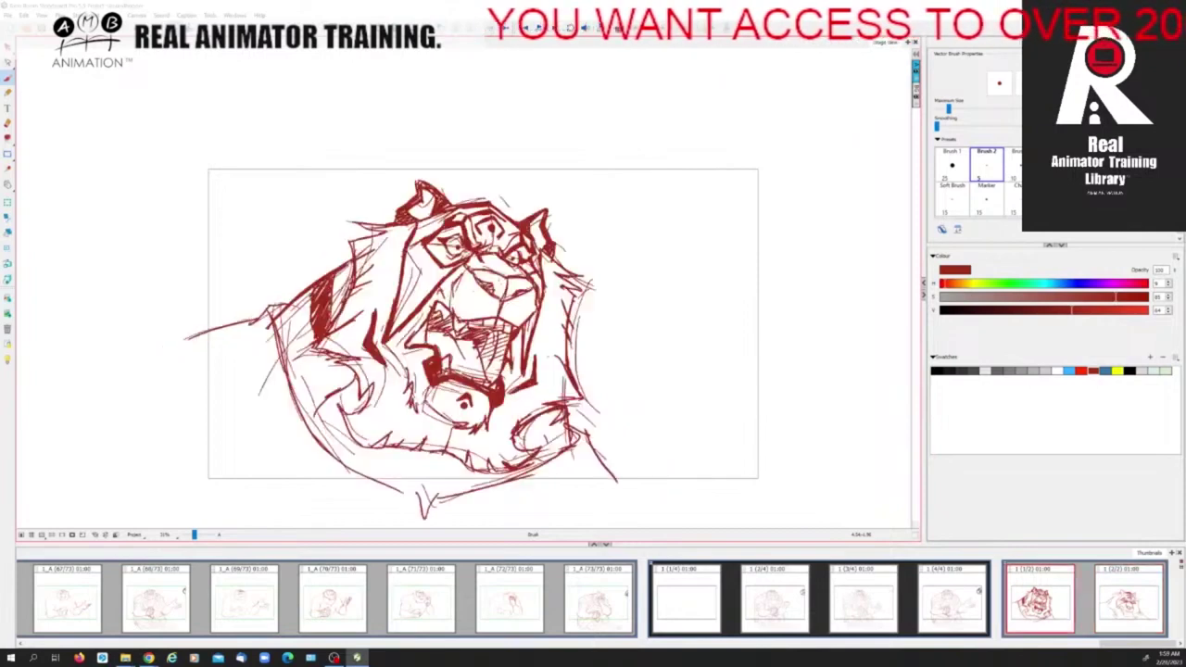
key("Right")
key("Left")
key("Right")
Strengthen the lower muzzle line and the mouth corner, comparing them with the roaring mouth.
mouse_move(444, 365)
left_mouse_down()
mouse_move(437, 396)
mouse_move(530, 397)
left_mouse_up()
left_click_drag(528, 378, 521, 404)
key("Left")
key("Right")
key("Left")
mouse_move(434, 374)
left_mouse_down()
mouse_move(428, 391)
mouse_move(414, 352)
mouse_move(399, 373)
mouse_move(428, 413)
left_mouse_up()
key("Right")
key("Left")
key("Right")
key("Left")
key("Right")
key("Left")
key("Right")
Thicken the lower lip line and fill both mouth corners with dark shading, checking against the roaring panel.
mouse_move(410, 387)
left_mouse_down()
mouse_move(430, 410)
mouse_move(509, 416)
left_mouse_up()
key("Left")
key("Right")
key("Left")
key("Right")
left_click_drag(430, 415, 500, 417)
mouse_move(417, 398)
left_mouse_down()
mouse_move(424, 434)
mouse_move(449, 417)
mouse_move(422, 409)
mouse_move(441, 426)
mouse_move(430, 431)
mouse_move(432, 421)
mouse_move(502, 413)
mouse_move(515, 432)
left_mouse_up()
key("Left")
key("Right")
key("Left")
key("Right")
mouse_move(506, 415)
left_mouse_down()
mouse_move(520, 415)
mouse_move(524, 432)
left_mouse_up()
key("Left")
key("Right")
mouse_move(425, 358)
left_mouse_down()
mouse_move(406, 384)
mouse_move(435, 411)
left_mouse_up()
key("Left")
key("Right")
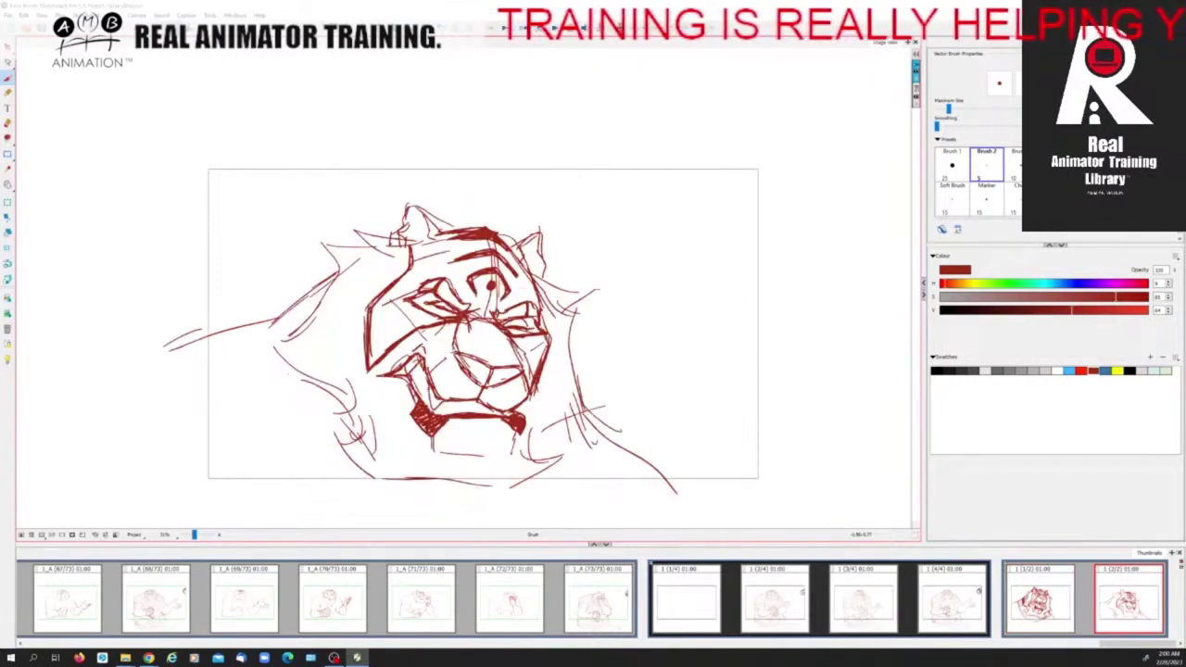
Draw a row of small teeth between the muzzle and the lower lip, comparing with the roaring panel.
key("Left")
key("Right")
left_click_drag(445, 404, 491, 411)
key("Left")
key("Right")
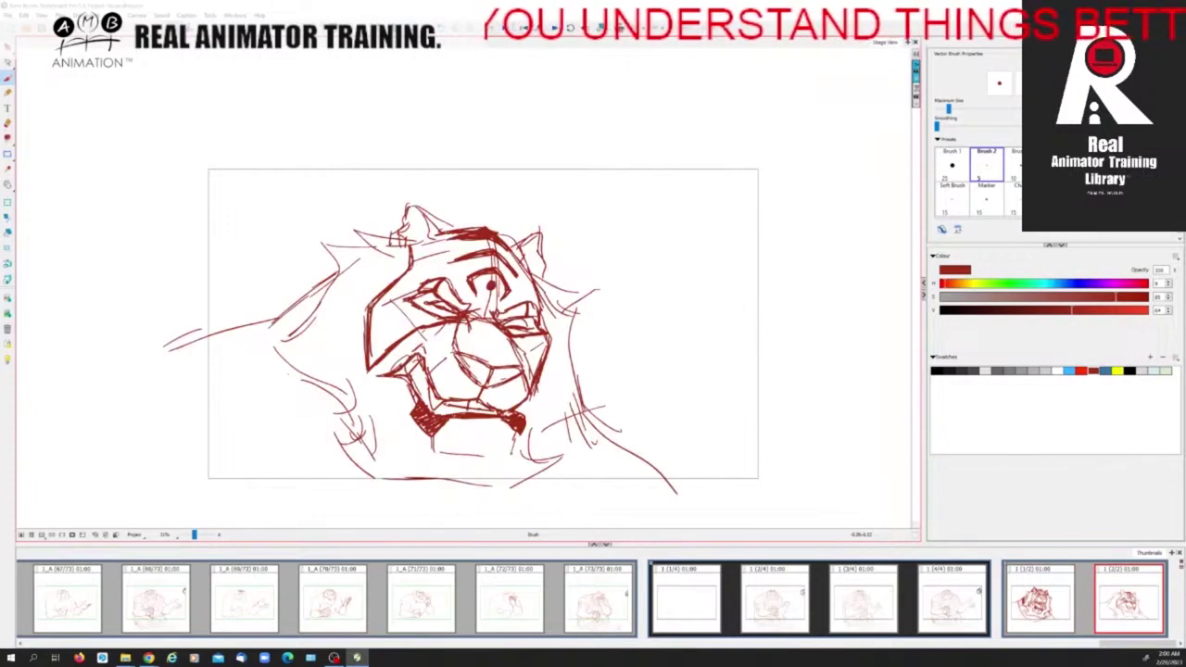
key("Left")
key("Right")
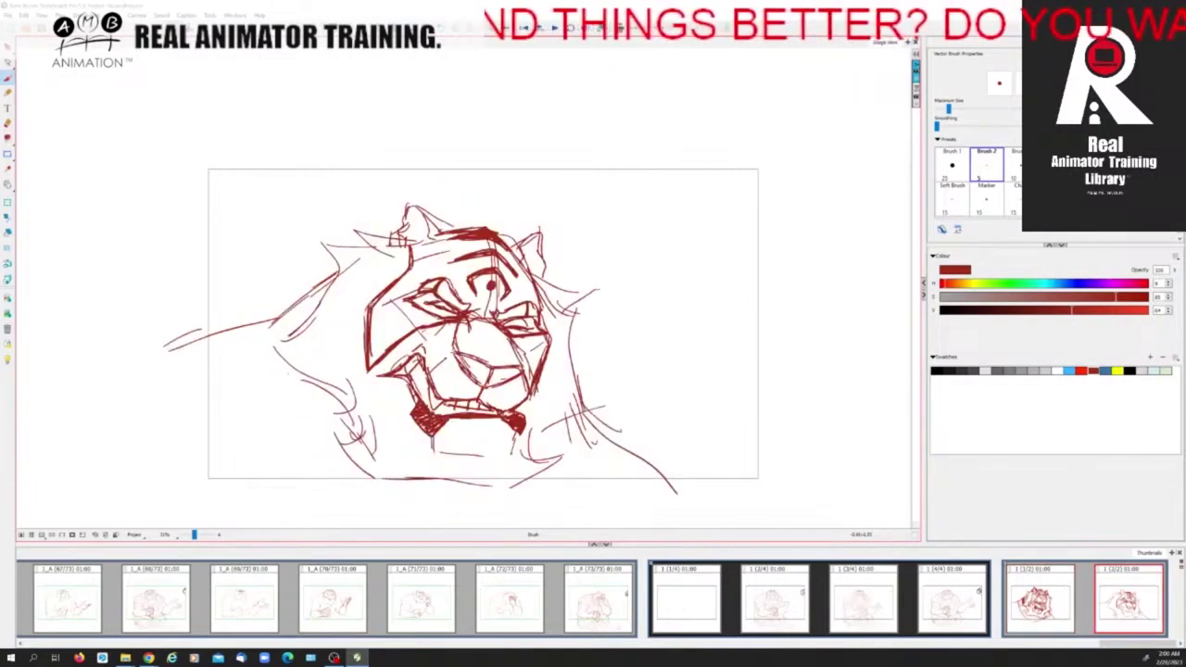
key("Left")
key("Right")
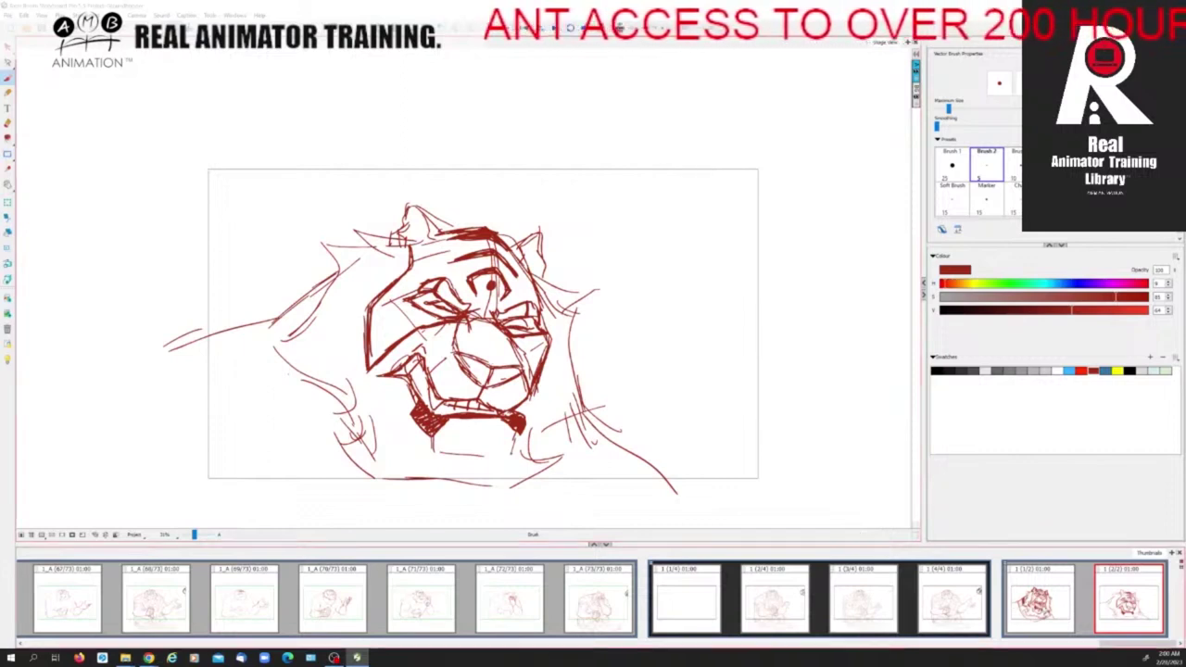
Add short whisker marks on both sides of the muzzle to match the roaring pose.
key("Left")
key("Right")
key("Left")
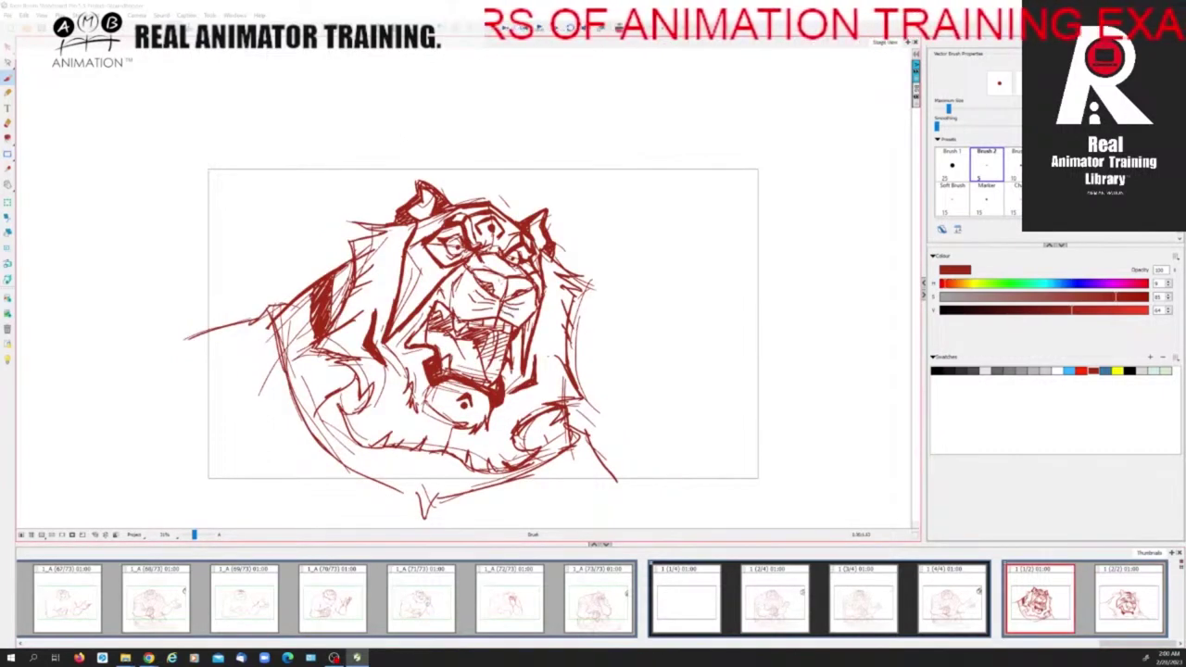
key("Right")
key("Left")
key("Right")
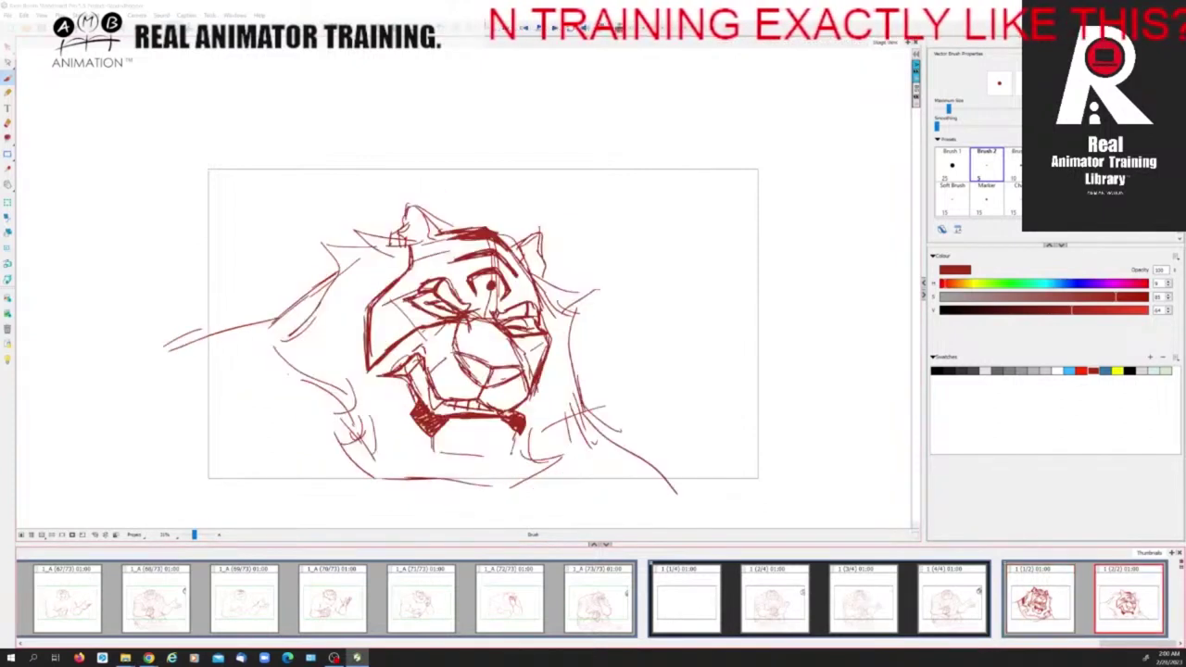
left_click_drag(457, 384, 474, 390)
left_click_drag(453, 390, 505, 394)
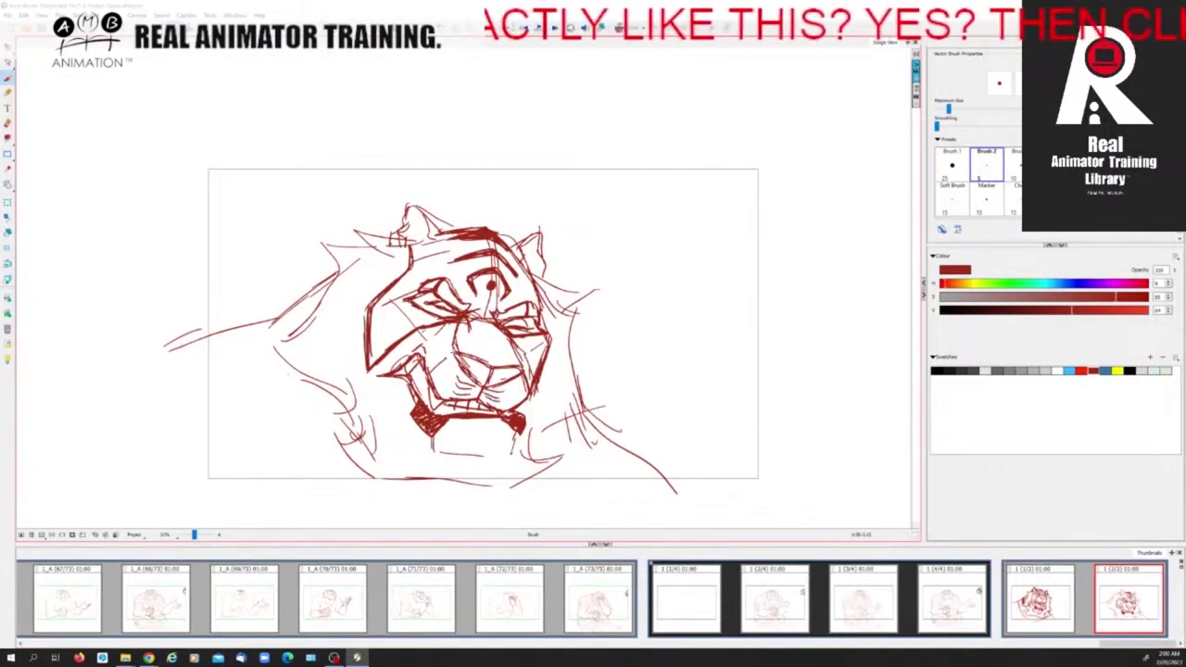
key("Left")
key("Right")
Select the entire lowered-head drawing and scale it down proportionally, checking its size against the roaring panel.
key("alt+s")
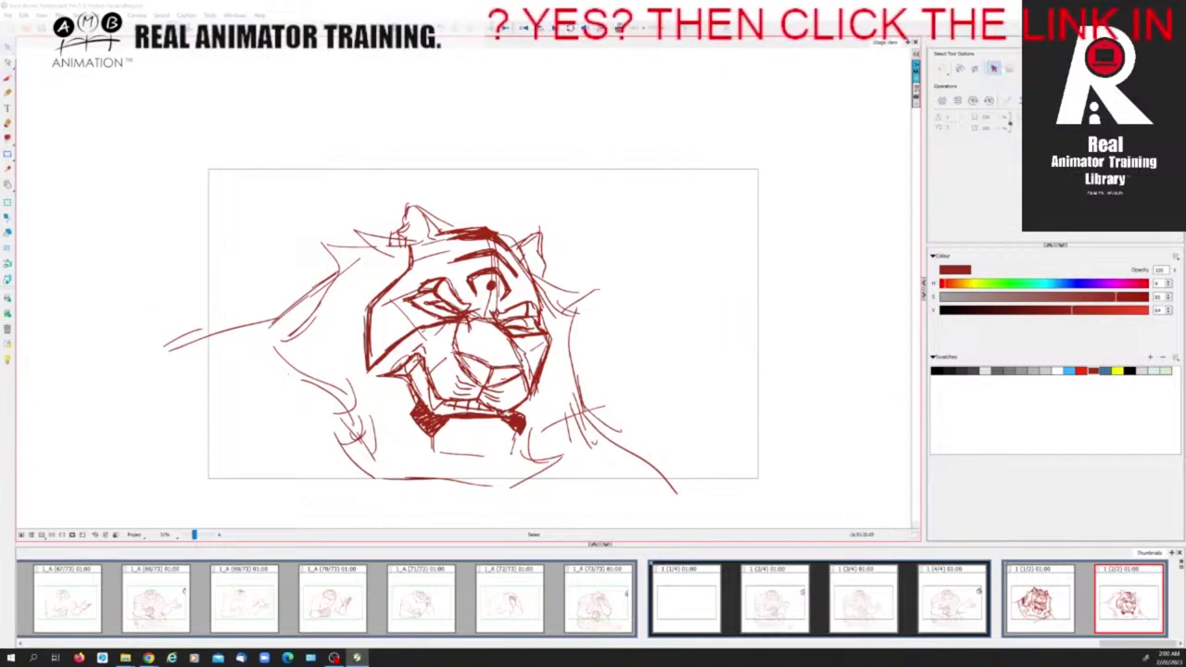
key("ctrl+a")
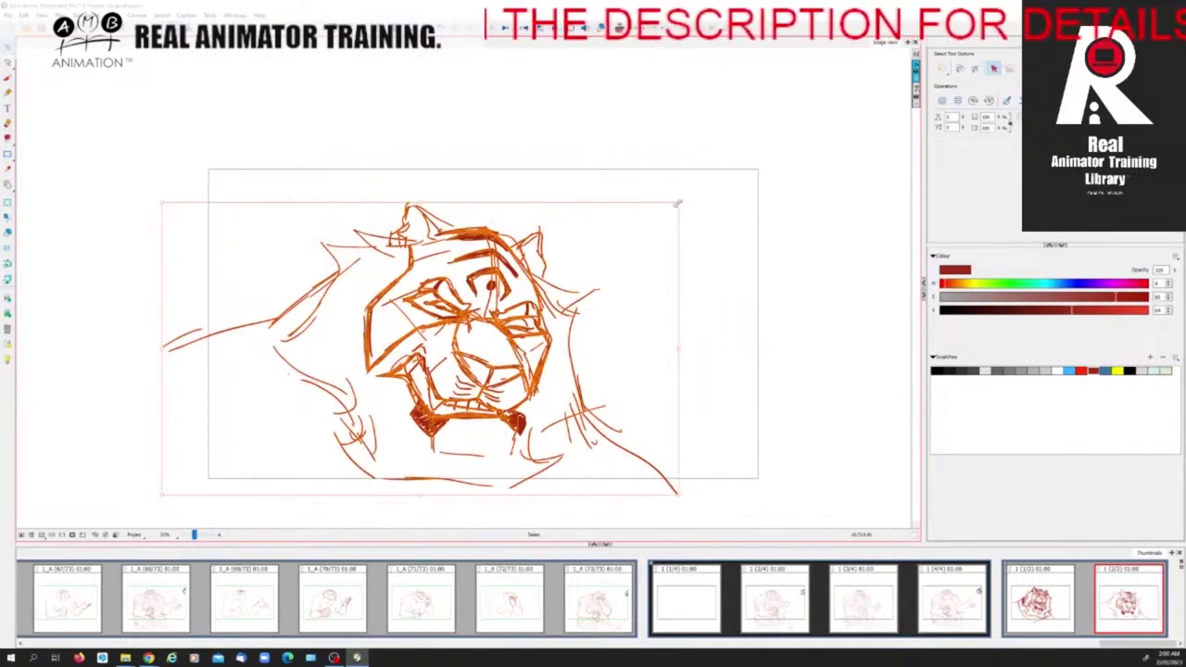
left_click_drag(677, 203, 640, 223)
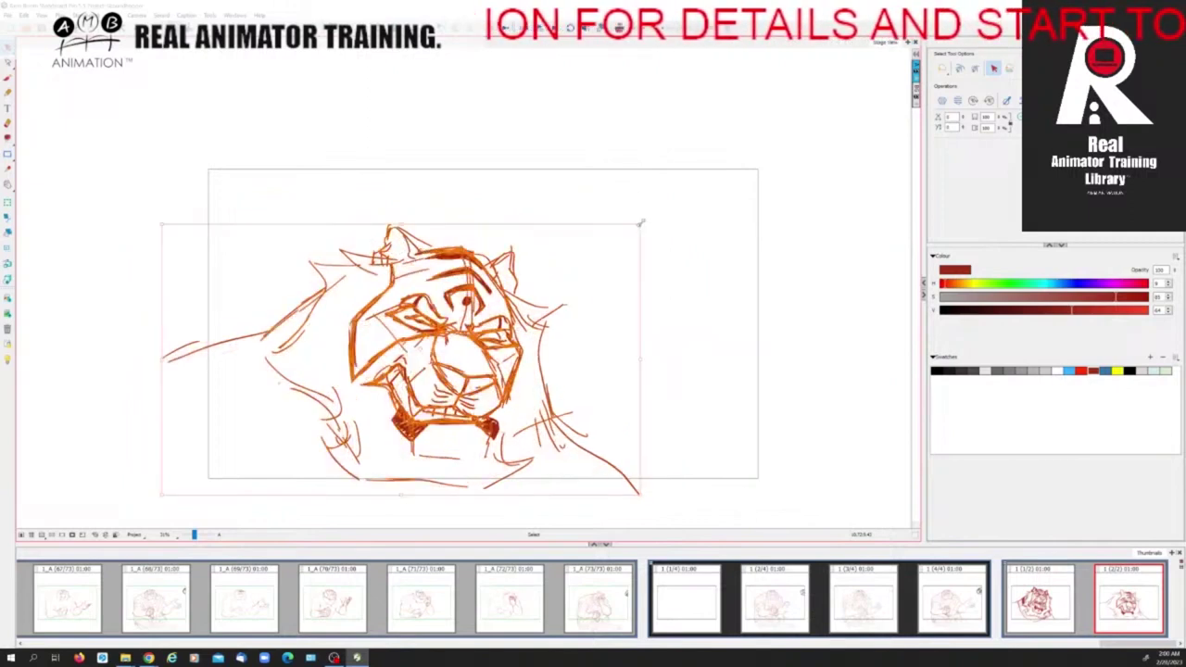
key("Left")
key("Right")
mouse_move(640, 225)
left_mouse_down()
mouse_move(609, 212)
mouse_move(608, 243)
left_mouse_up()
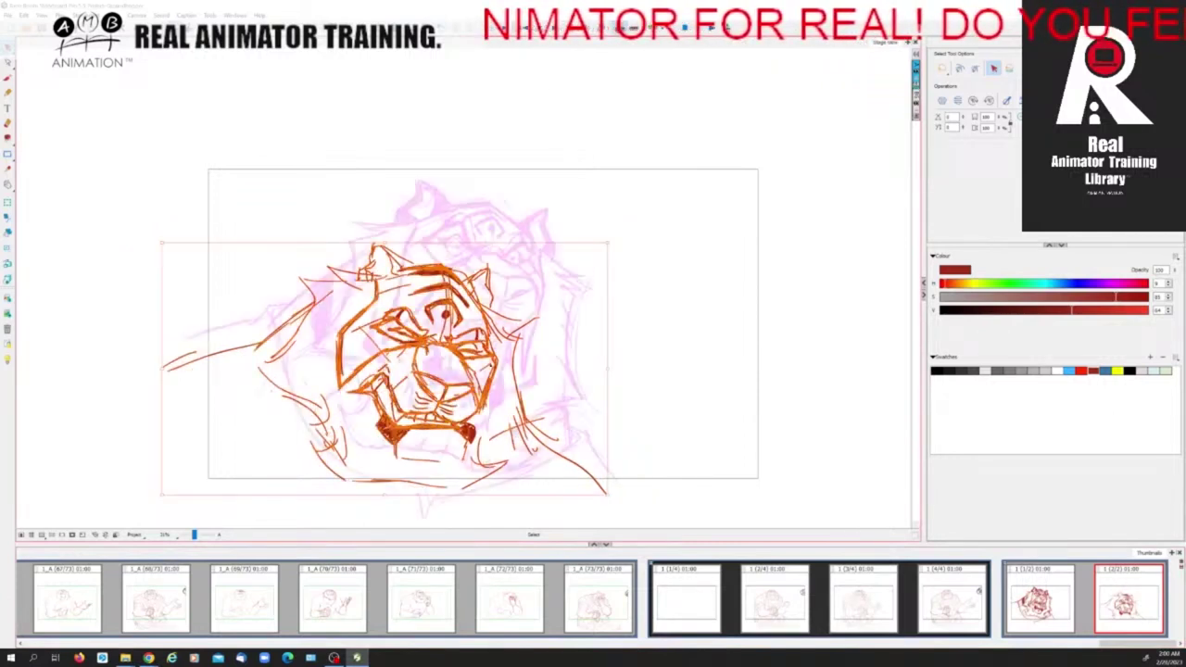
Reposition the selected head over the onion-skinned roaring pose and fine-tune its size.
left_click_drag(565, 369, 593, 360)
left_click_drag(636, 233, 621, 243)
left_click_drag(498, 397, 505, 396)
left_click(654, 341)
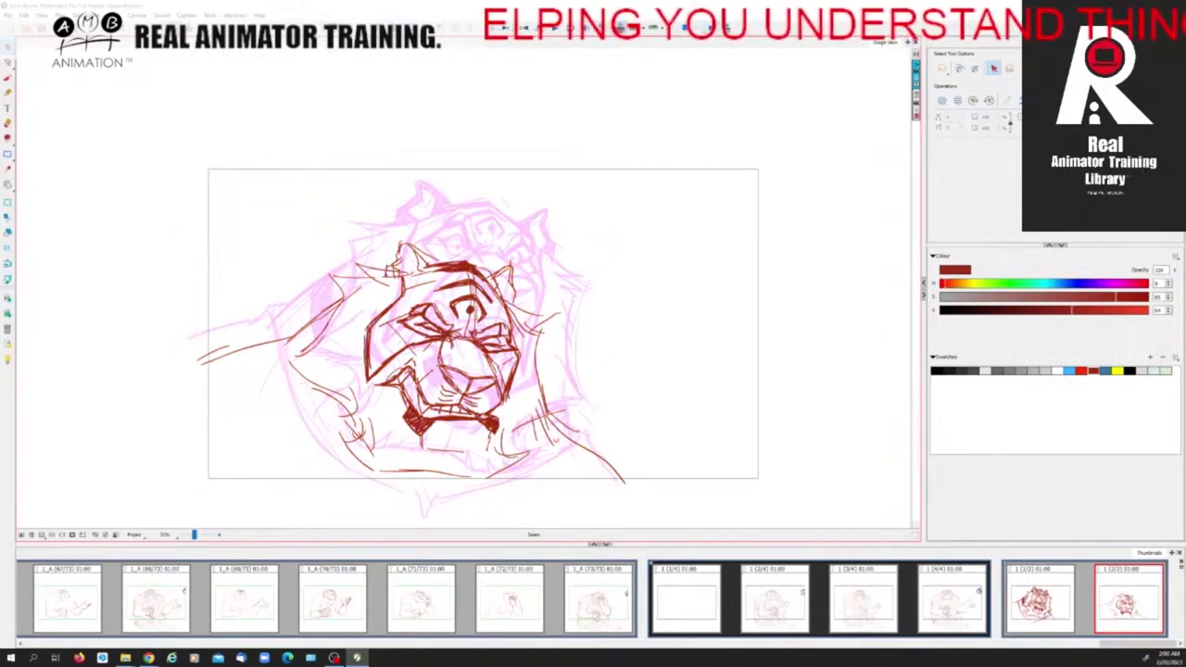
Compare the resized head with the roaring panel without onion skin, and save the project.
key("alt+o")
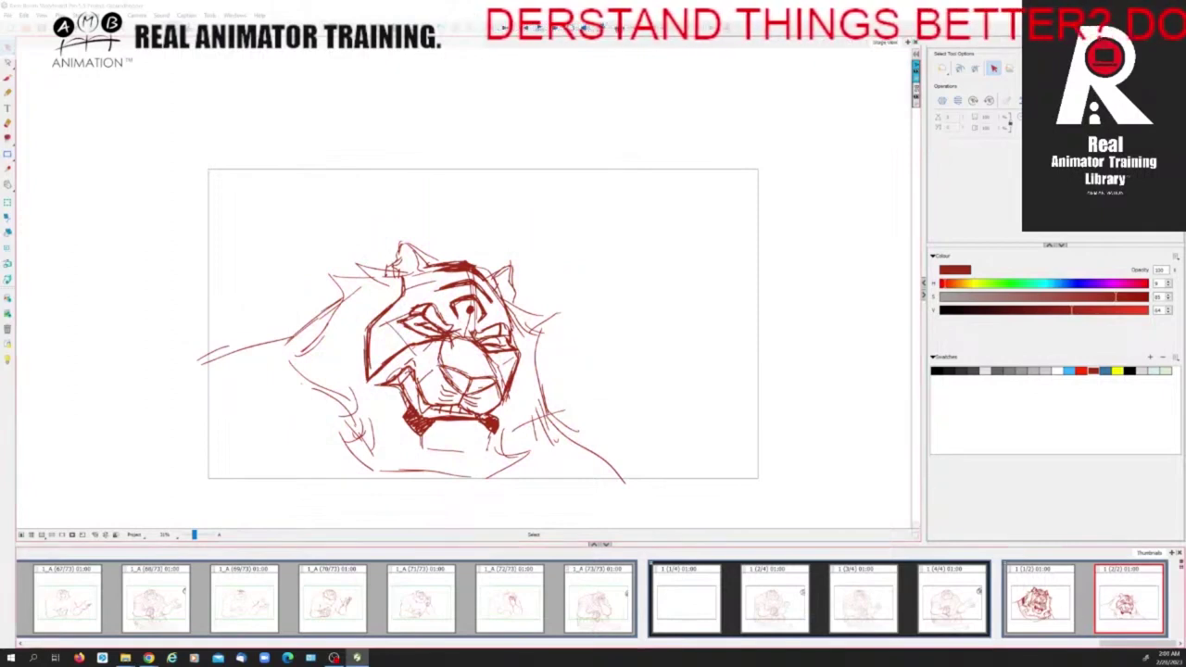
key("Left")
key("Right")
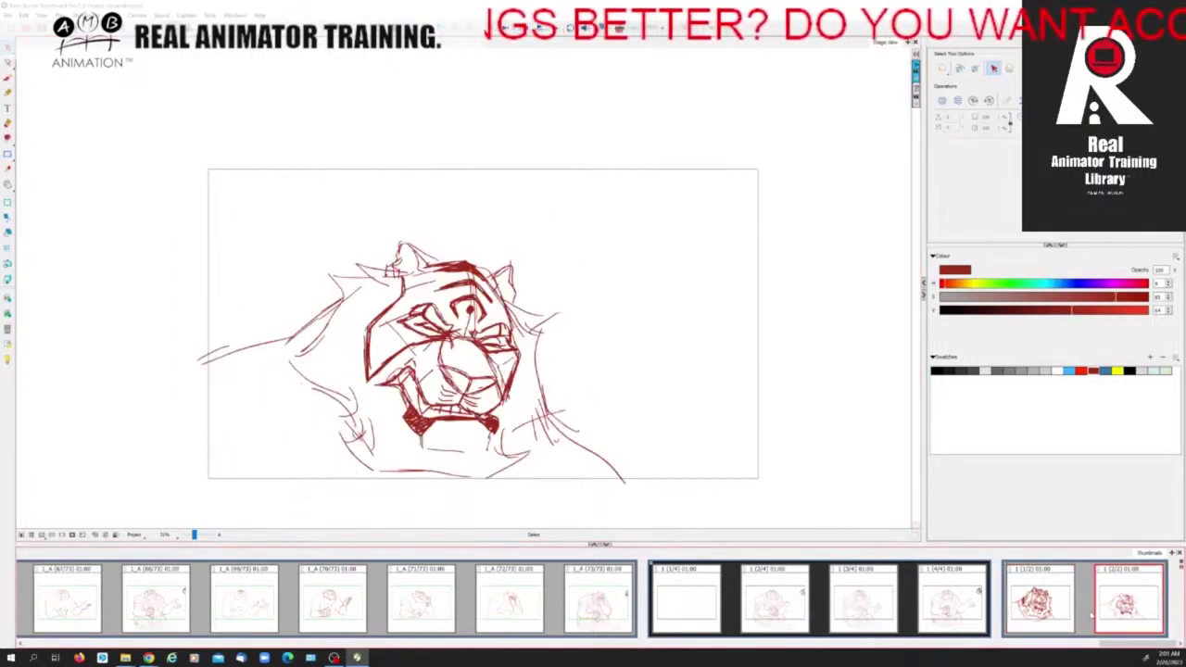
key("Left")
key("Right")
key("ctrl+s")
Show the onion skin again and move the whole head drawing slightly upward.
key("alt+o")
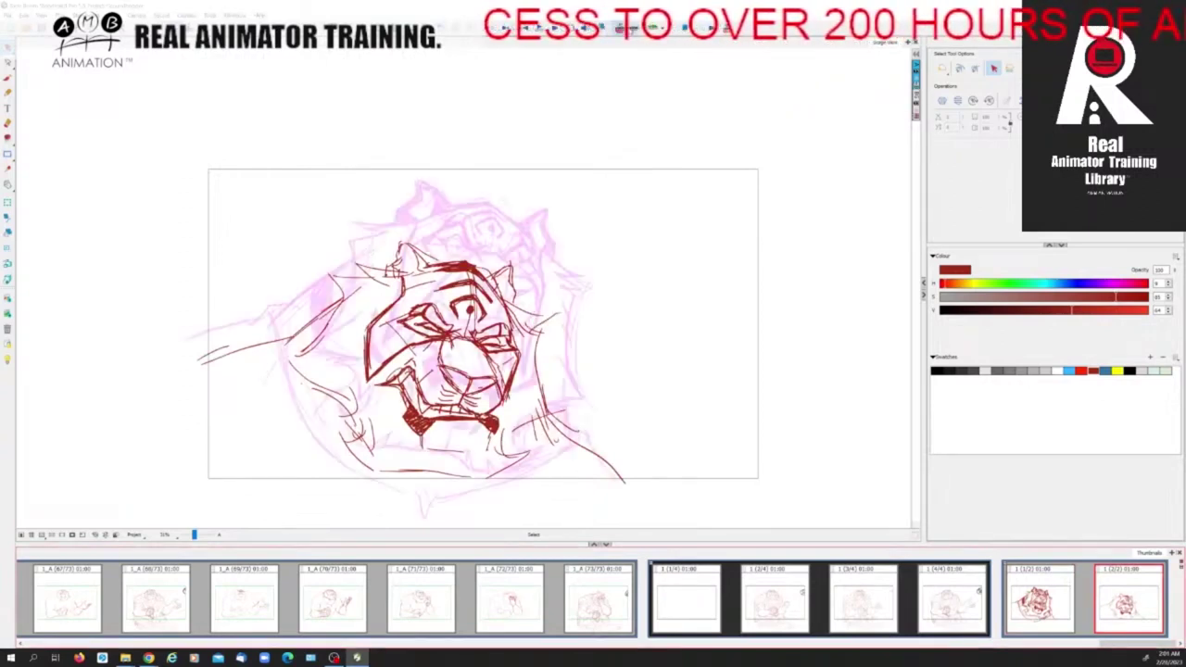
left_click_drag(504, 333, 507, 310)
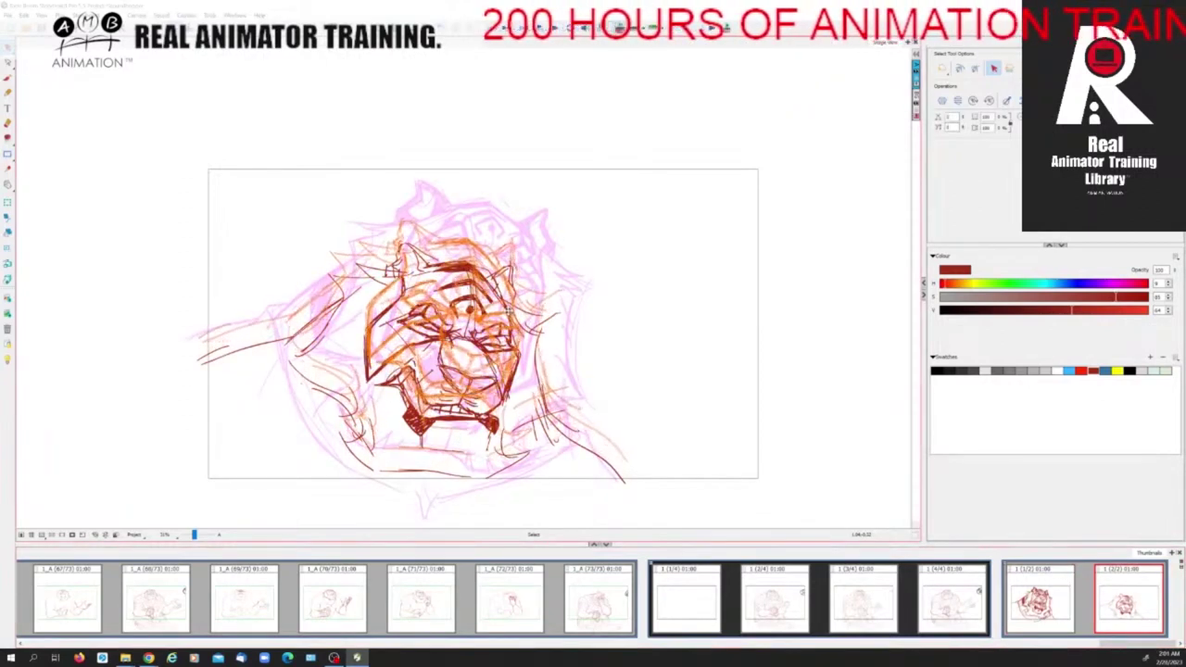
left_click(657, 350)
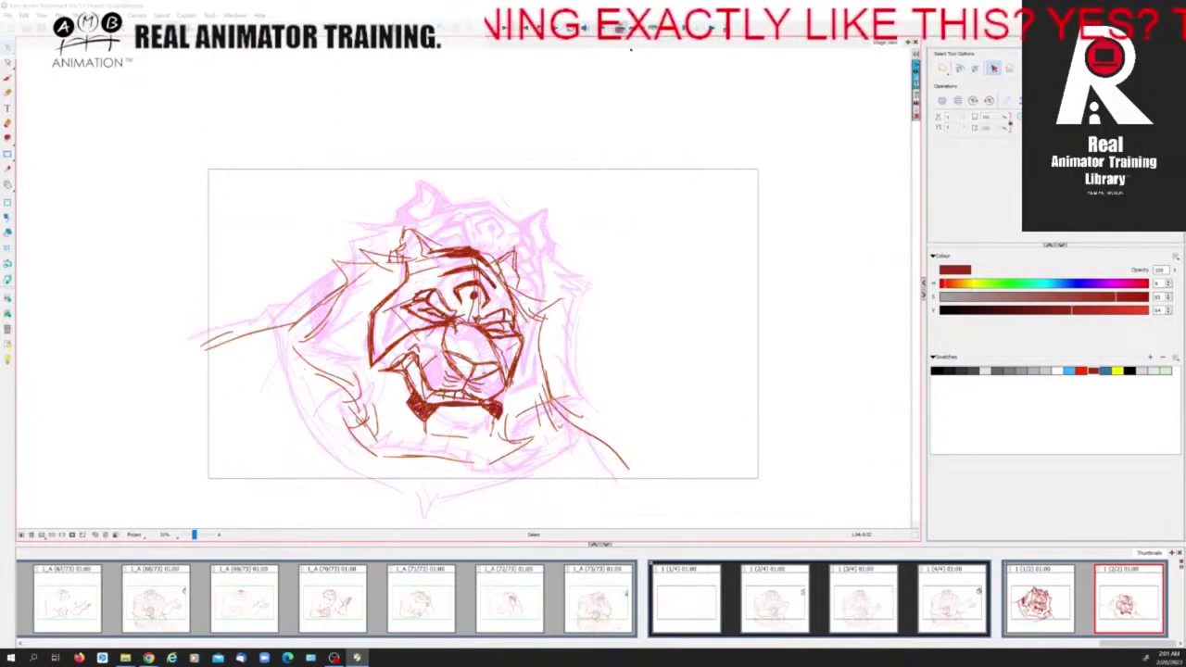
Hide the onion skin and flip between the two tiger panels to compare the head's placement.
left_click(620, 29)
left_click(1068, 601)
left_click(1101, 600)
left_click(1068, 601)
left_click(1101, 601)
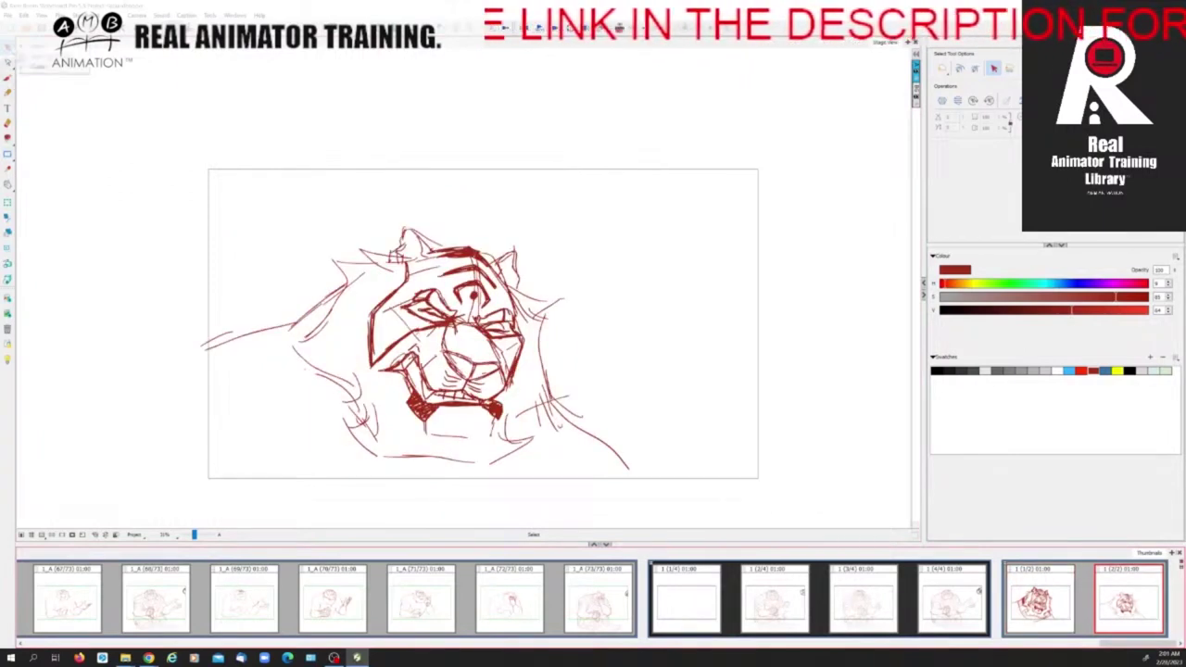
Enlarge the whole head drawing slightly and check it against the roaring panel with the onion skin shown.
key("ctrl+a")
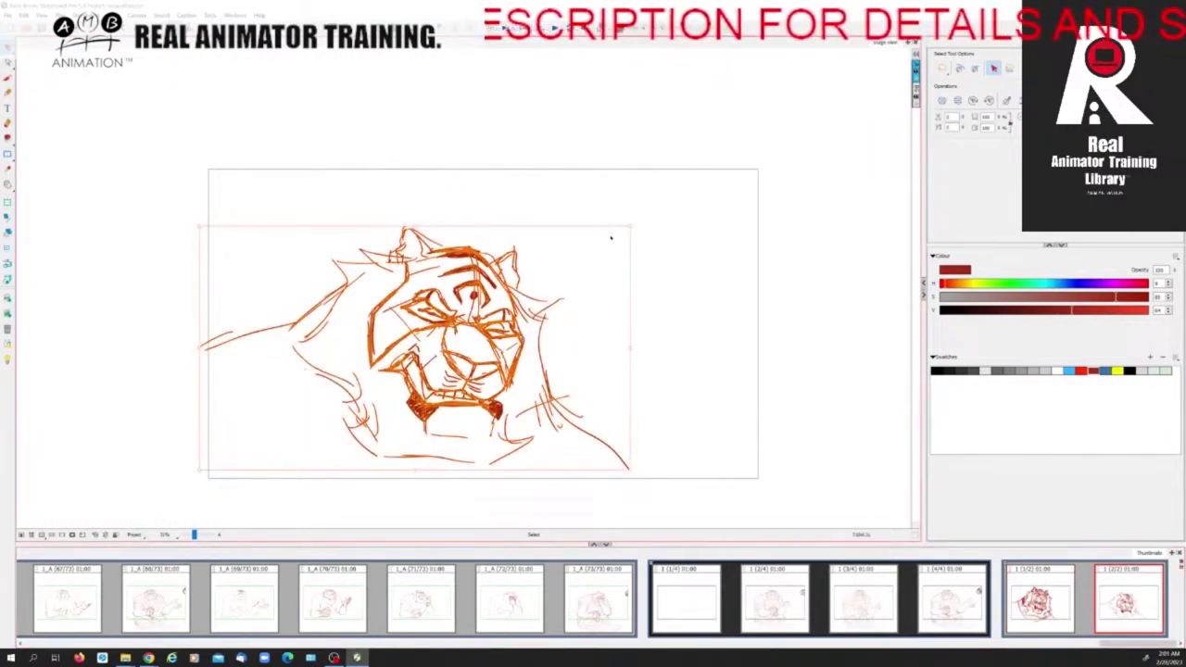
left_click_drag(630, 226, 650, 215)
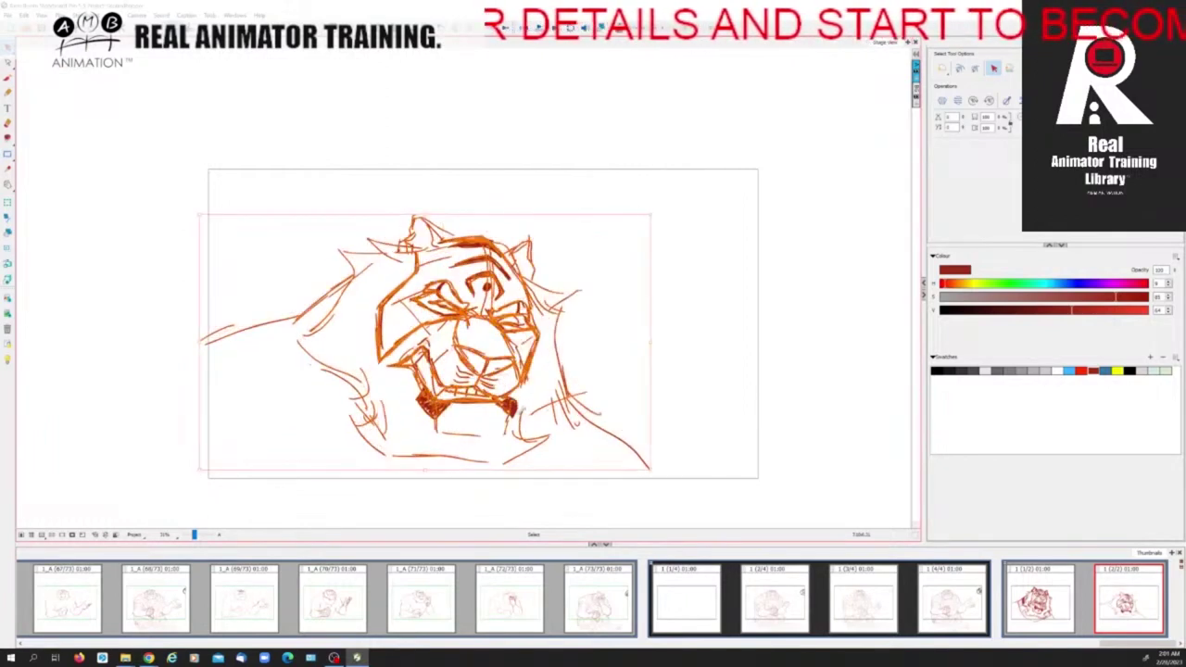
left_click(683, 360)
left_click(1054, 604)
left_click(1129, 604)
left_click(600, 29)
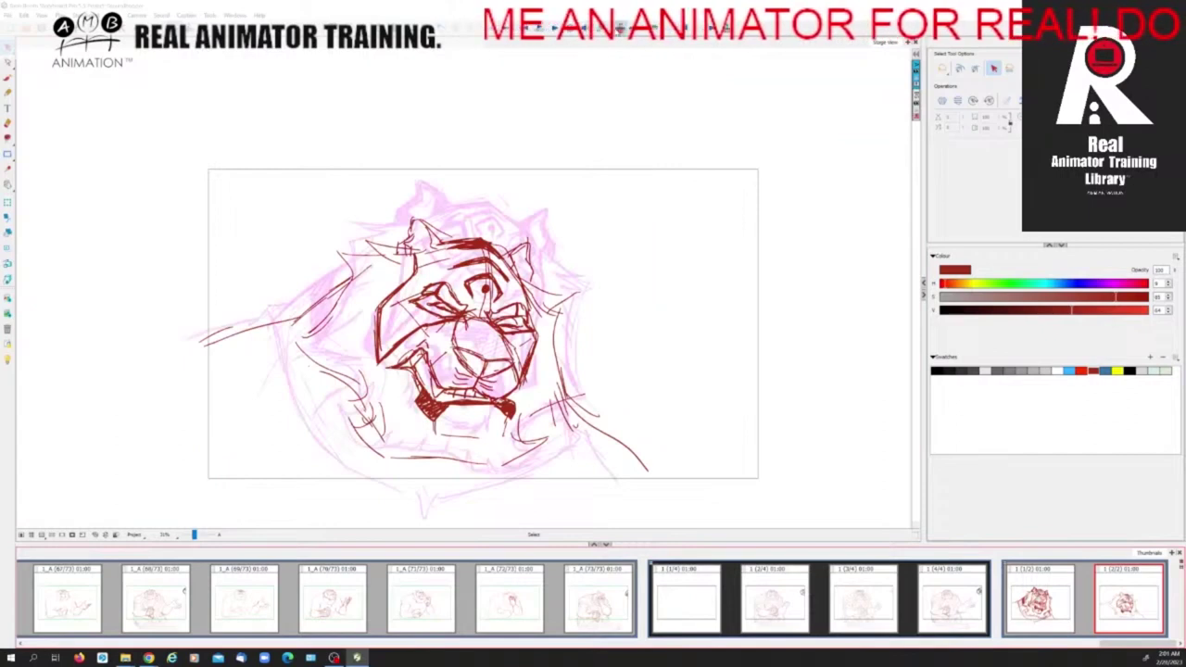
Draw a small curved mark on the chin with the Brush, flipping to the roaring panel for reference.
key("alt+b")
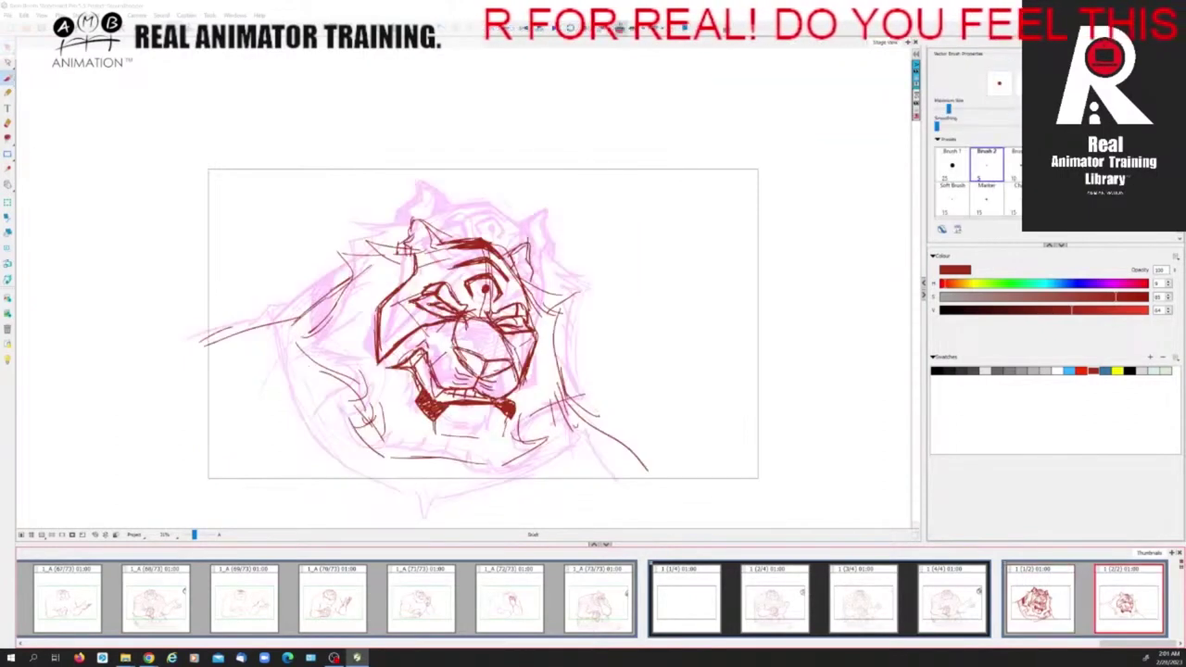
key("Left")
key("Right")
key("Left")
key("Right")
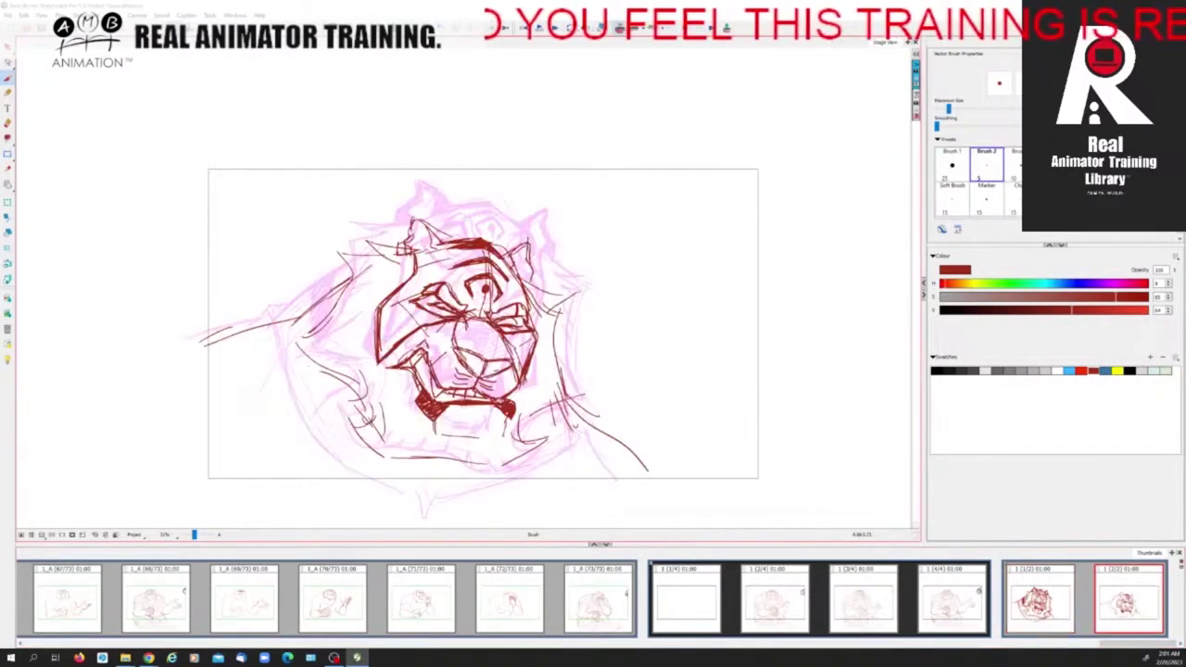
key("Left")
key("Right")
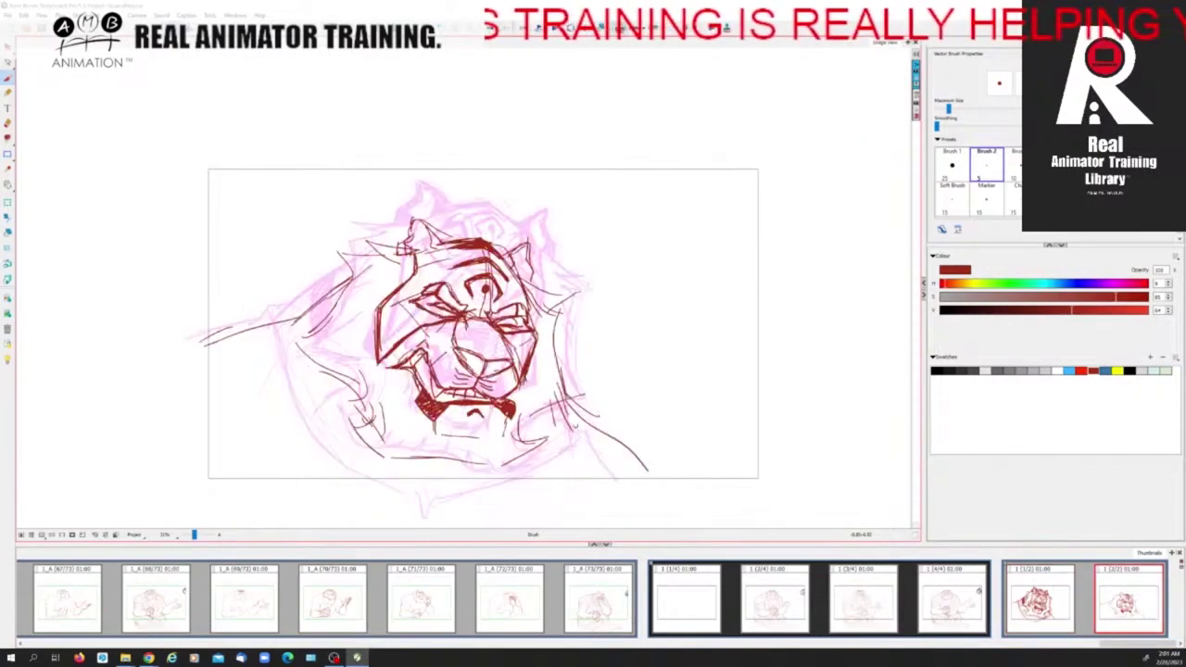
Add a dot under the chin's curved mark and jagged fur strokes along the right side of the chin.
key("Left")
key("Right")
left_click_drag(503, 416, 500, 447)
key("Left")
key("Right")
key("Left")
key("Right")
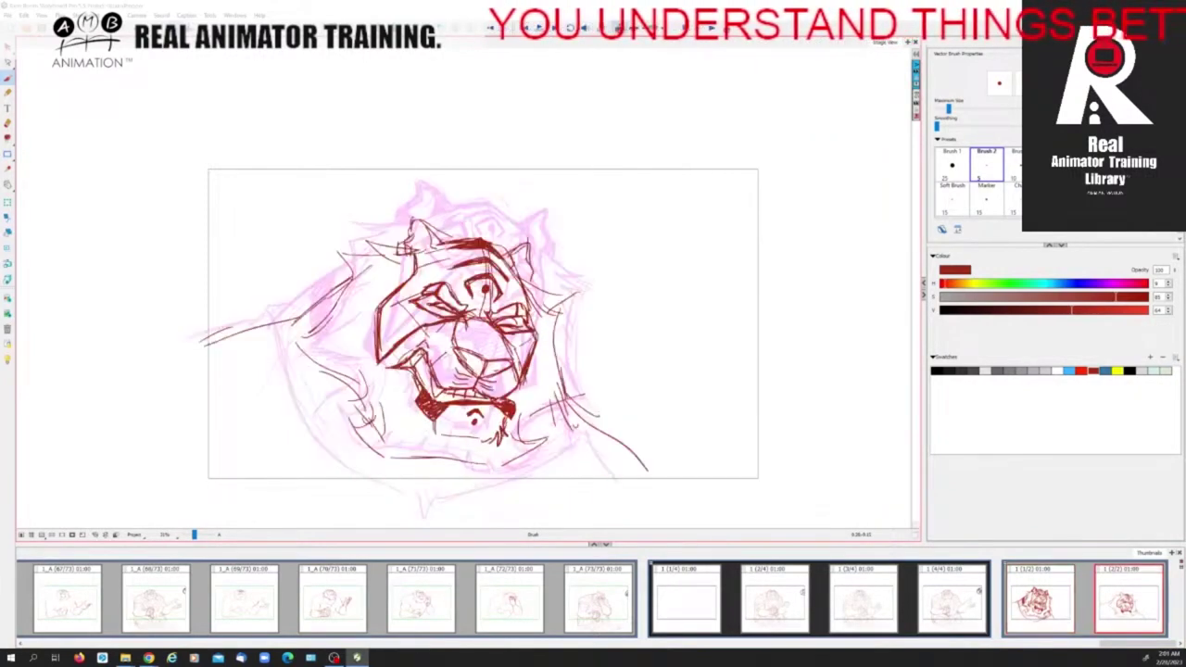
Sketch a small fur tuft to the left of the chin, checking it against the roaring panel.
left_click_drag(410, 418, 422, 433)
key("Left")
key("Right")
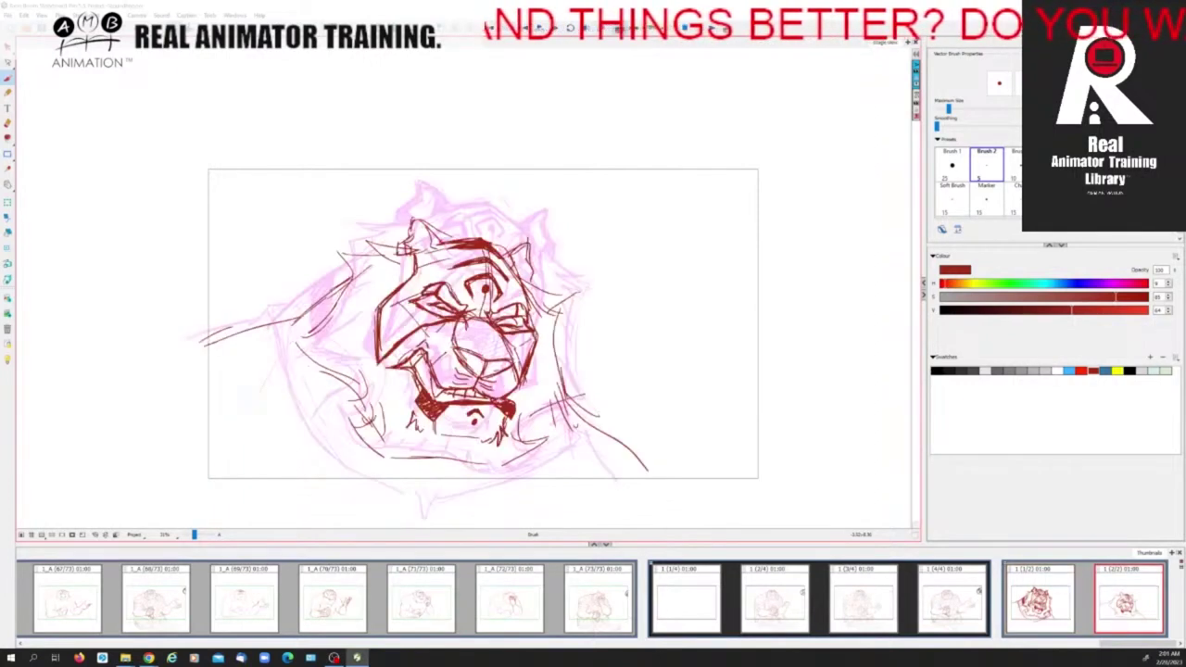
key("Left")
key("Right")
Reinforce the lip line at the left corner of the mouth and compare it with the roaring panel.
mouse_move(416, 339)
left_mouse_down()
mouse_move(433, 351)
mouse_move(431, 380)
left_mouse_up()
key("Left")
key("Right")
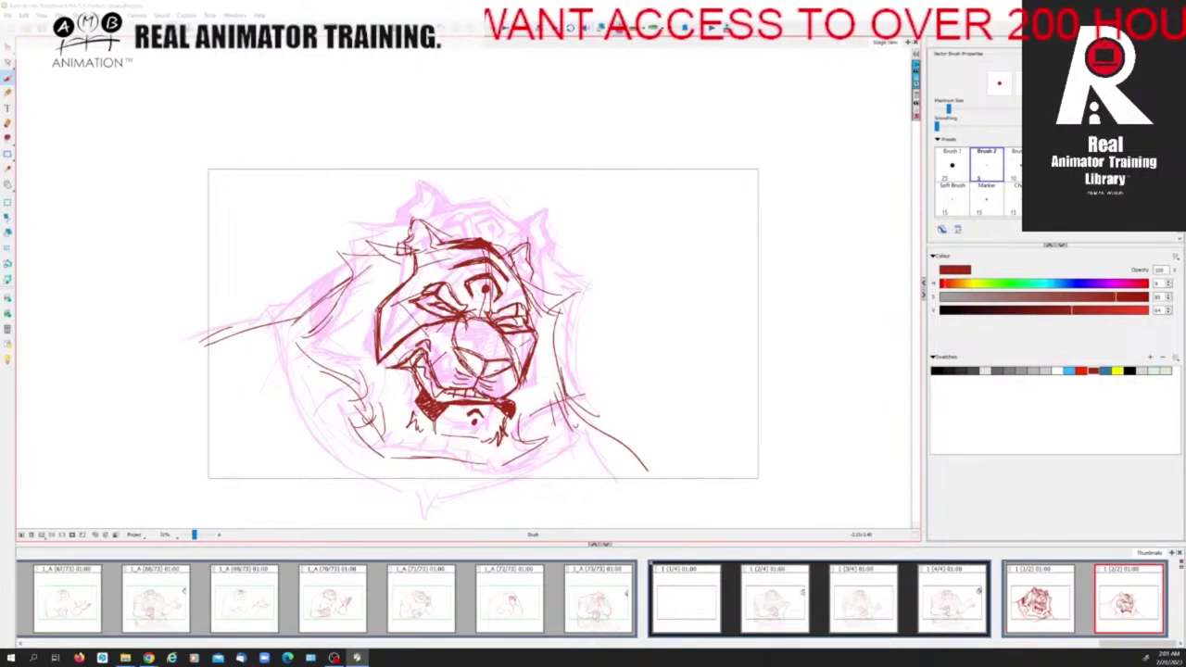
key("Left")
key("Right")
key("Left")
key("Right")
key("Left")
key("Right")
Draw the upper-left mane edge from the left ear out to the spiky tuft beside the head.
mouse_move(417, 248)
left_mouse_down()
mouse_move(348, 247)
mouse_move(347, 284)
left_mouse_up()
key("Left")
key("Right")
key("Left")
key("Right")
key("Left")
key("Right")
Strengthen the left mane edge from the upper tuft down to the cheek fur's outer point.
mouse_move(350, 281)
left_mouse_down()
mouse_move(294, 341)
mouse_move(304, 338)
left_mouse_up()
key("Left")
key("Right")
key("Left")
key("Right")
Redraw the lower-left cheek fur line running down from the outer point toward the jaw.
mouse_move(344, 337)
left_mouse_down()
mouse_move(293, 376)
mouse_move(328, 389)
left_mouse_up()
key("Left")
key("Right")
key("Left")
key("Right")
Add short inner fur strokes along the upper-left mane, flipping to the roaring panel to compare.
left_click_drag(342, 300, 311, 332)
left_click_drag(356, 273, 331, 313)
mouse_move(355, 261)
left_mouse_down()
mouse_move(340, 305)
mouse_move(348, 284)
left_mouse_up()
key("Left")
key("Right")
key("Left")
Draw the spiky bottom edge of the beard fur and compare both panels with the onion skin hidden.
mouse_move(359, 397)
left_mouse_down()
mouse_move(366, 414)
mouse_move(344, 432)
mouse_move(377, 462)
mouse_move(468, 462)
mouse_move(441, 459)
left_mouse_up()
key("Right")
key("Left")
key("Right")
key("comma")
key("period")
key("comma")
key("period")
key("comma")
key("period")
key("comma")
key("period")
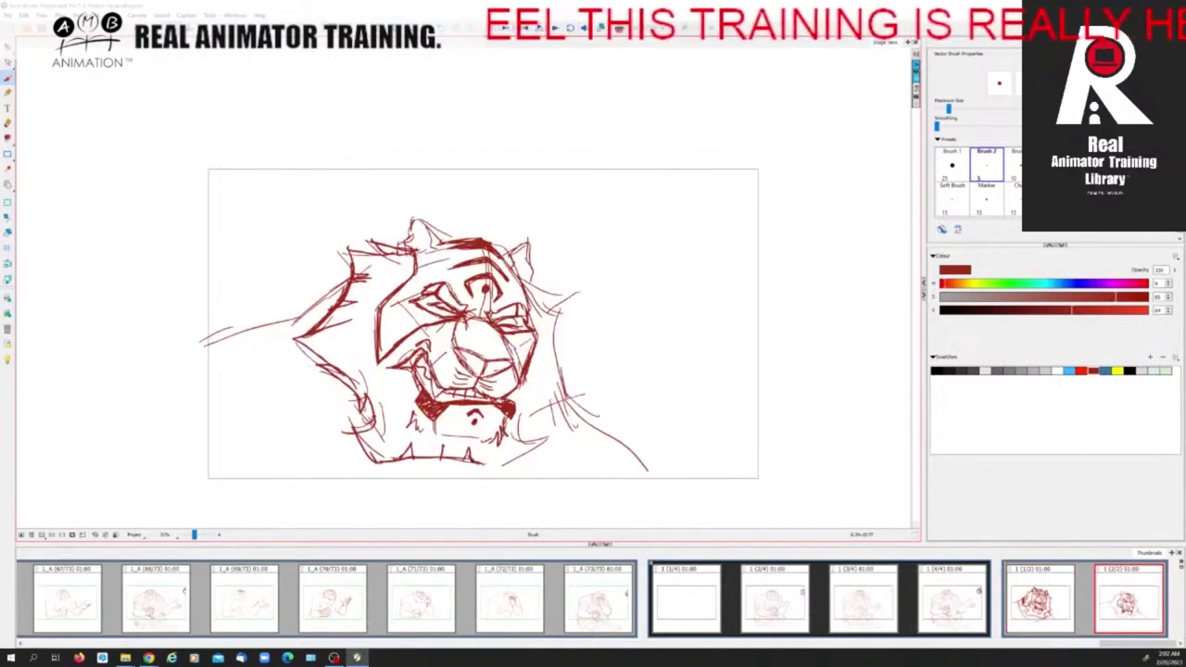
Extend the beard's bottom edge to the right and draw the lower-right jaw fur tuft.
key("comma")
mouse_move(489, 455)
left_mouse_down()
mouse_move(483, 467)
mouse_move(532, 461)
left_mouse_up()
key("period")
key("comma")
key("period")
mouse_move(530, 410)
left_mouse_down()
mouse_move(520, 443)
mouse_move(547, 409)
mouse_move(548, 458)
left_mouse_up()
key("comma")
key("period")
key("comma")
key("period")
Thicken the right cheek fur's lower point and the mane edge rising above it.
mouse_move(528, 413)
left_mouse_down()
mouse_move(561, 389)
mouse_move(576, 399)
left_mouse_up()
key("comma")
key("period")
mouse_move(561, 389)
left_mouse_down()
mouse_move(574, 398)
mouse_move(562, 385)
left_mouse_up()
key("comma")
key("period")
left_click_drag(556, 342, 554, 362)
key("comma")
key("period")
Sketch pointed fur tufts on the right mane below the right ear, and reinforce the edge beneath them.
left_click_drag(543, 302, 565, 320)
key("comma")
key("period")
left_click_drag(517, 269, 545, 289)
left_click_drag(517, 267, 567, 300)
left_click_drag(538, 292, 571, 313)
key("comma")
key("period")
mouse_move(546, 304)
left_mouse_down()
mouse_move(571, 315)
mouse_move(554, 362)
left_mouse_up()
key("comma")
key("period")
key("comma")
key("period")
Redraw the left ear with a taller pointed outline, comparing it with the roaring panel.
mouse_move(395, 241)
left_mouse_down()
mouse_move(413, 213)
mouse_move(452, 239)
mouse_move(422, 213)
mouse_move(437, 247)
mouse_move(418, 206)
left_mouse_up()
key("comma")
key("period")
key("comma")
key("period")
left_click_drag(417, 208, 432, 228)
key("comma")
key("period")
key("comma")
Redraw the right ear with a sharper tip, darker shading, and fur strokes at its base.
left_click_drag(505, 258, 520, 232)
key("period")
mouse_move(520, 231)
left_mouse_down()
mouse_move(534, 282)
mouse_move(514, 273)
left_mouse_up()
key("comma")
key("period")
mouse_move(512, 259)
left_mouse_down()
mouse_move(524, 233)
mouse_move(530, 274)
left_mouse_up()
mouse_move(525, 271)
left_mouse_down()
mouse_move(518, 280)
mouse_move(516, 262)
left_mouse_up()
key("comma")
key("period")
left_click_drag(503, 253, 518, 266)
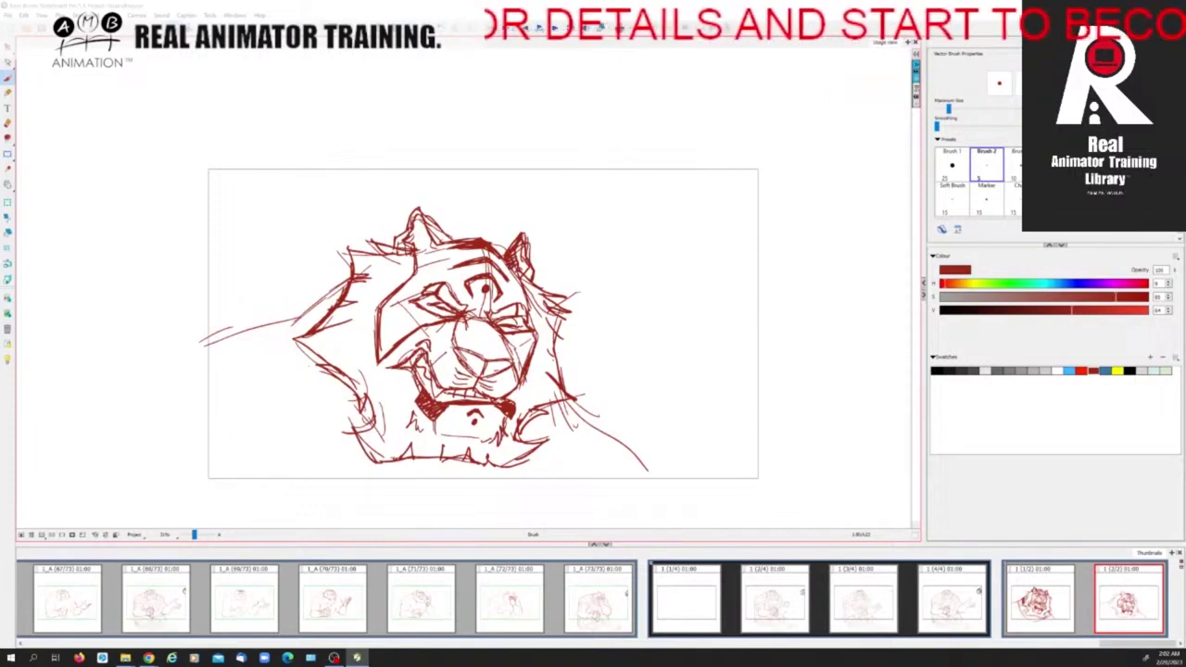
key("comma")
key("period")
Darken the right side of the left ear and compare the two tiger panels.
mouse_move(430, 225)
left_mouse_down()
mouse_move(443, 237)
mouse_move(408, 231)
mouse_move(399, 245)
mouse_move(438, 243)
left_mouse_up()
key("f")
key("g")
key("f")
key("g")
key("f")
key("g")
Draw the neck line from the left mane to the shoulder and a short line down from it.
left_click_drag(352, 273, 275, 329)
key("f")
key("g")
left_click_drag(281, 322, 290, 385)
key("comma")
key("period")
Fill dark stripes on the neck behind the left mane, checking them against the roaring panel.
left_click_drag(312, 306, 308, 324)
mouse_move(330, 293)
left_mouse_down()
mouse_move(309, 333)
mouse_move(310, 319)
left_mouse_up()
mouse_move(329, 299)
left_mouse_down()
mouse_move(311, 326)
mouse_move(320, 321)
left_mouse_up()
key("f")
key("g")
key("f")
key("g")
Draw and fill a dark pointed stripe on the left cheek, flipping between panels to check it.
mouse_move(404, 290)
left_mouse_down()
mouse_move(356, 349)
mouse_move(405, 387)
left_mouse_up()
left_click_drag(532, 355, 529, 394)
key("comma")
key("period")
mouse_move(363, 332)
left_mouse_down()
mouse_move(348, 361)
mouse_move(369, 373)
left_mouse_up()
mouse_move(364, 331)
left_mouse_down()
mouse_move(357, 351)
mouse_move(373, 373)
left_mouse_up()
key("f")
key("g")
mouse_move(365, 328)
left_mouse_down()
mouse_move(345, 360)
mouse_move(366, 370)
mouse_move(352, 367)
left_mouse_up()
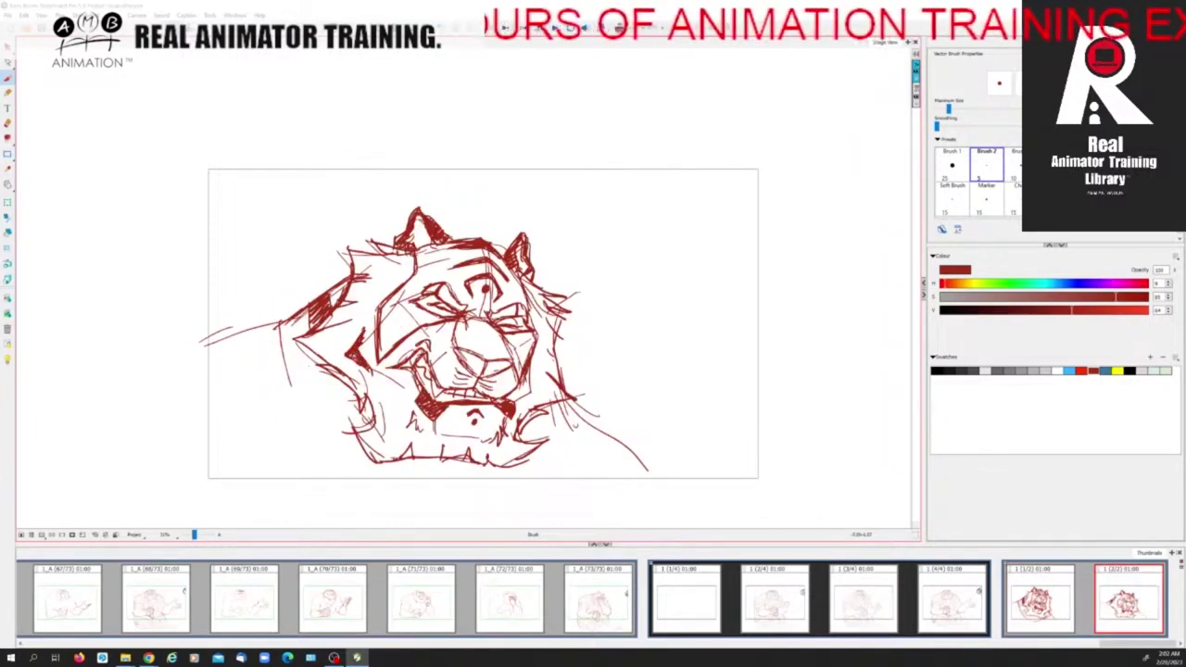
key("comma")
key("period")
key("comma")
key("period")
Fill a dark stripe on the right cheek beside the muzzle.
left_click_drag(534, 363, 528, 383)
mouse_move(534, 364)
left_mouse_down()
mouse_move(539, 393)
mouse_move(517, 402)
mouse_move(532, 377)
left_mouse_up()
left_click_drag(535, 365, 531, 393)
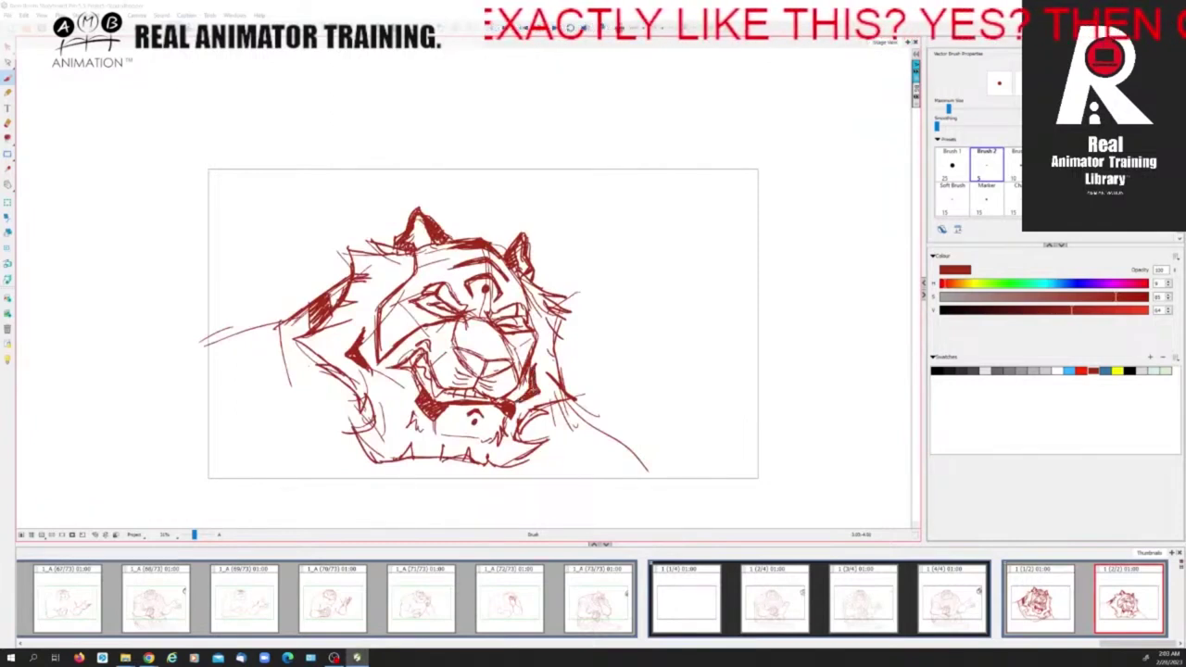
Sketch loose ruff lines around the lower mane on both sides of the tiger's head, flipping between panels to check them.
key("comma")
key("period")
key("comma")
key("period")
key("comma")
key("period")
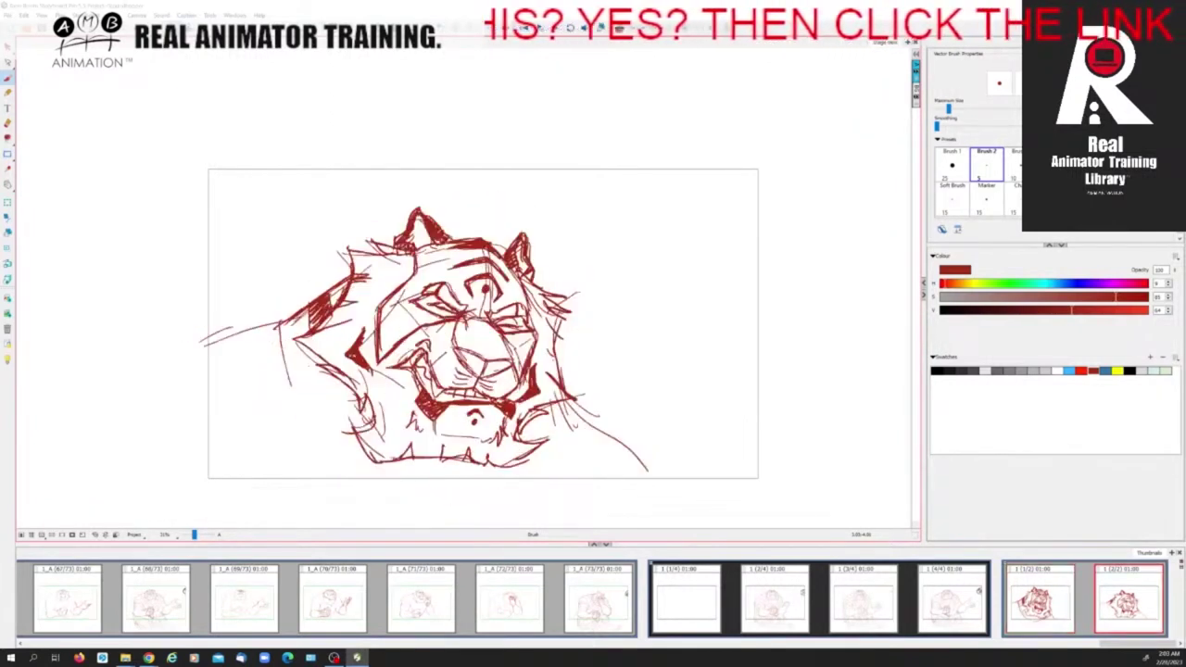
key("comma")
key("period")
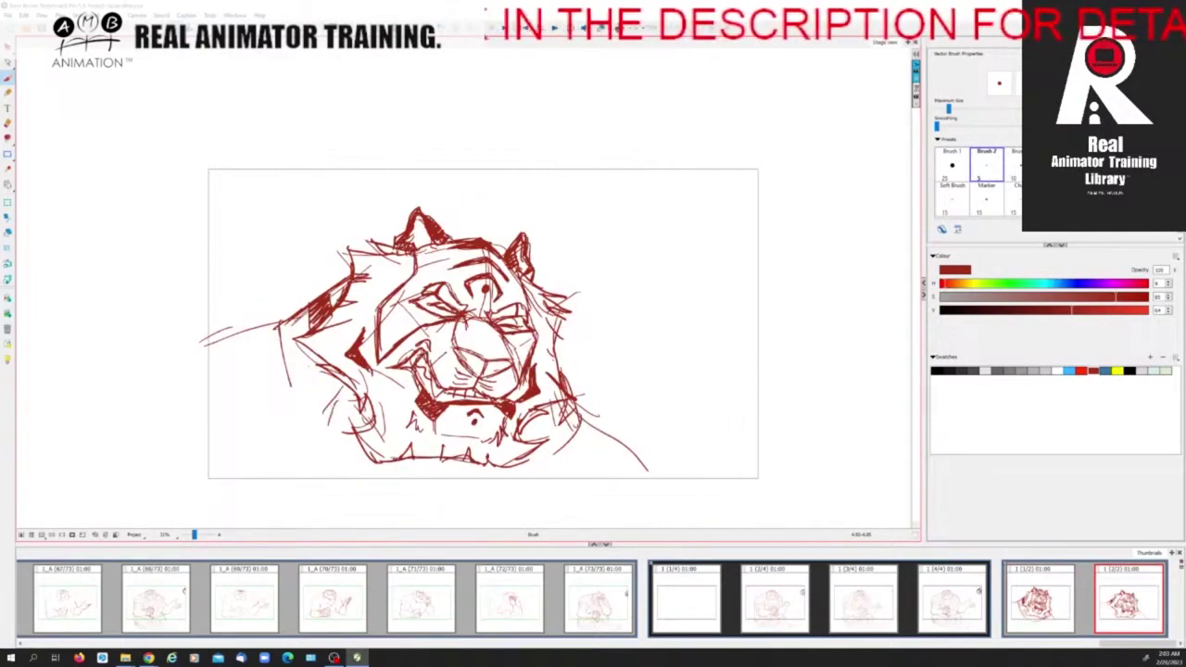
key("comma")
key("period")
key("comma")
key("period")
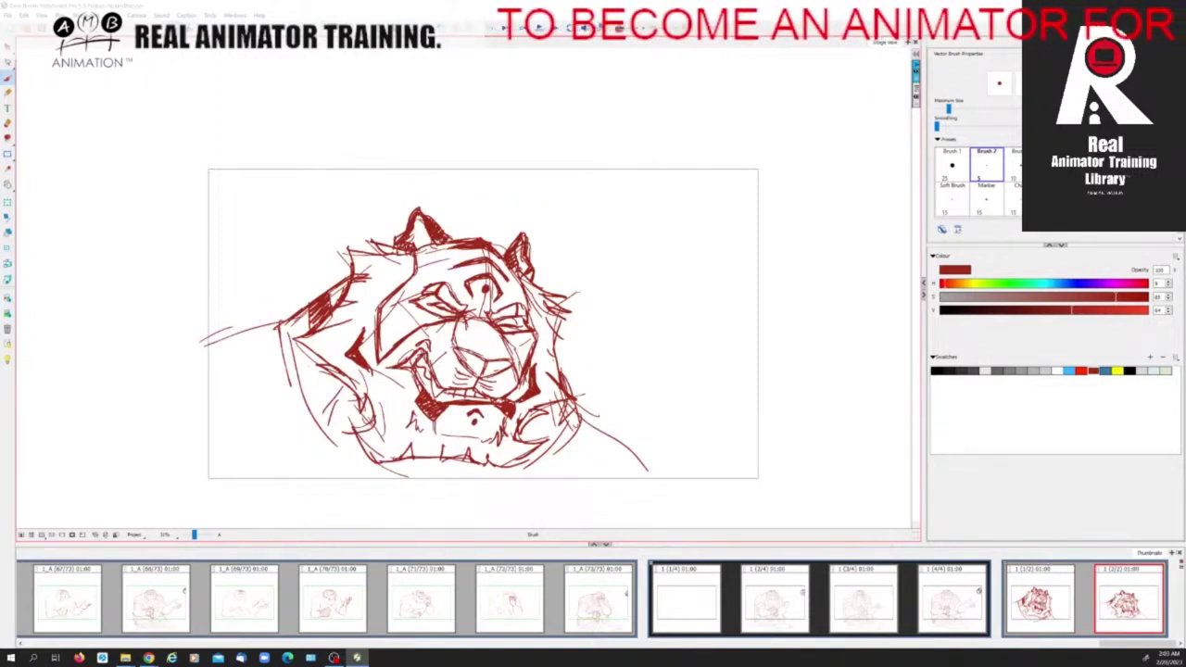
Add a new panel and sketch a construction circle near the upper middle of the frame for the limb's upper joint.
key("p")
mouse_move(433, 231)
left_mouse_down()
mouse_move(444, 210)
mouse_move(515, 266)
left_mouse_up()
left_click_drag(500, 206, 449, 278)
left_click_drag(519, 254, 477, 283)
left_click_drag(434, 219, 464, 285)
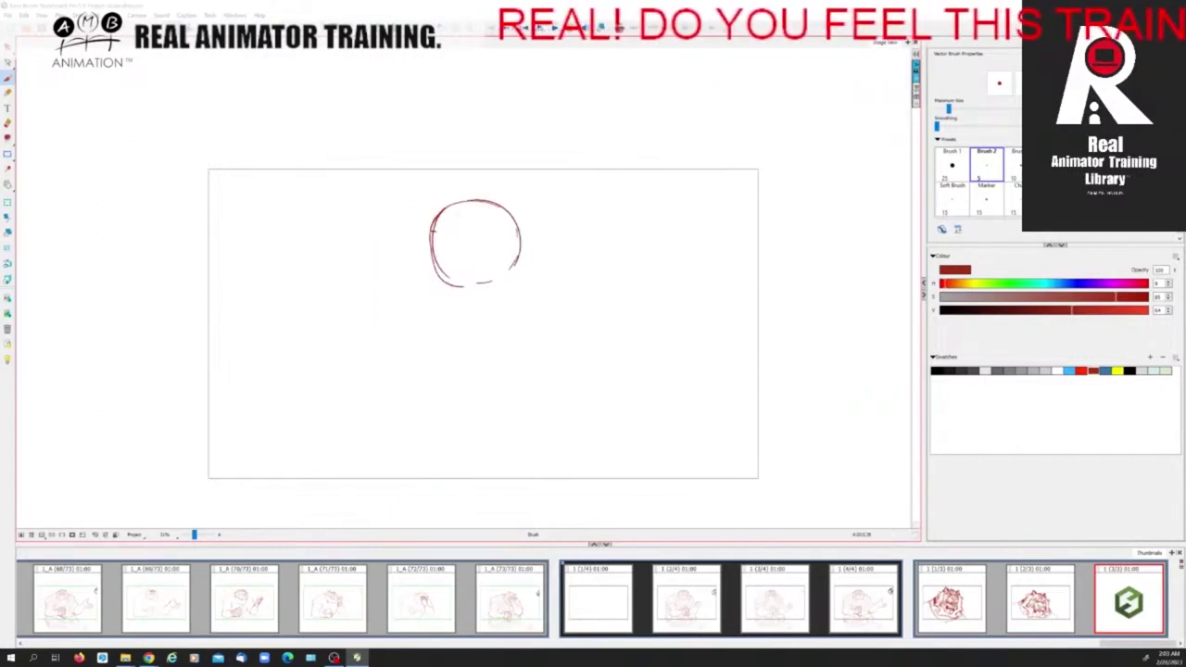
Rough in the limb below the circle with angled connecting lines, a long lower section and the start of the paw.
mouse_move(424, 246)
left_mouse_down()
mouse_move(454, 280)
mouse_move(374, 293)
left_mouse_up()
left_click_drag(497, 280, 439, 334)
mouse_move(369, 295)
left_mouse_down()
mouse_move(429, 321)
mouse_move(439, 343)
left_mouse_up()
left_click_drag(368, 298, 370, 419)
mouse_move(437, 337)
left_mouse_down()
mouse_move(424, 417)
mouse_move(381, 428)
left_mouse_up()
left_click_drag(377, 415, 450, 437)
left_click_drag(384, 415, 370, 461)
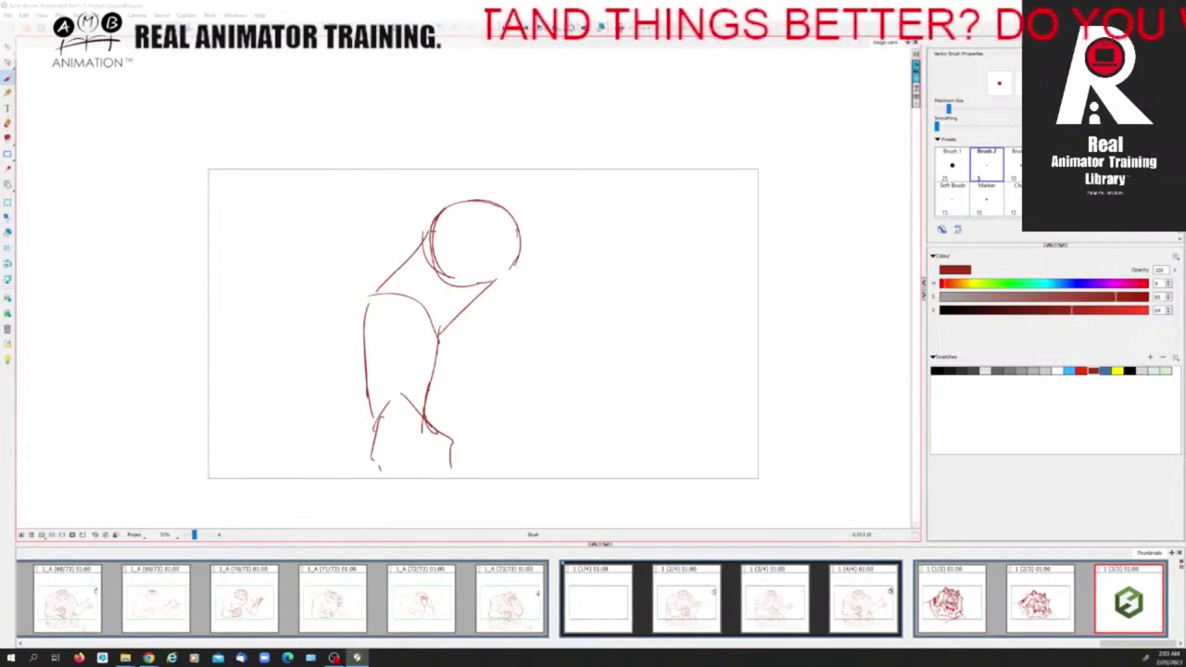
Build up the bent section between the circle and the lower limb with reinforced outer contours and inner fold lines.
mouse_move(421, 271)
left_mouse_down()
mouse_move(369, 298)
mouse_move(411, 306)
left_mouse_up()
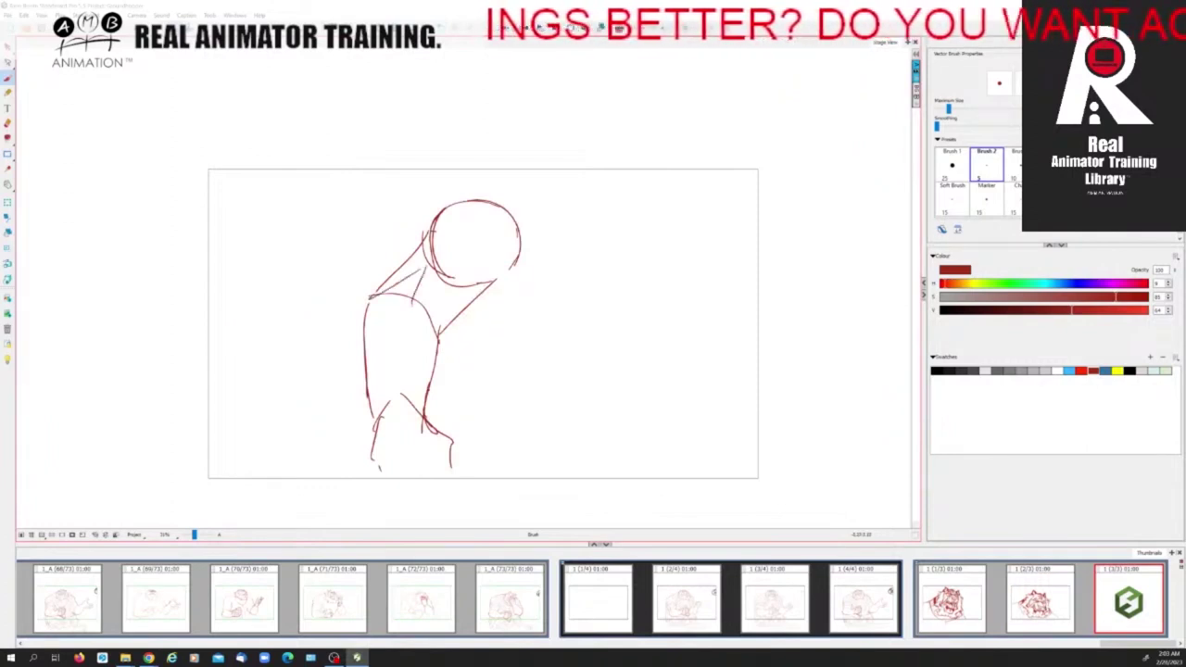
mouse_move(439, 215)
left_mouse_down()
mouse_move(389, 258)
mouse_move(378, 295)
left_mouse_up()
mouse_move(391, 250)
left_mouse_down()
mouse_move(373, 298)
mouse_move(381, 289)
left_mouse_up()
mouse_move(426, 224)
left_mouse_down()
mouse_move(387, 258)
mouse_move(371, 298)
left_mouse_up()
mouse_move(424, 267)
left_mouse_down()
mouse_move(405, 312)
mouse_move(412, 304)
left_mouse_up()
mouse_move(483, 274)
left_mouse_down()
mouse_move(417, 295)
mouse_move(415, 315)
mouse_move(491, 292)
mouse_move(435, 333)
mouse_move(465, 325)
left_mouse_up()
left_click_drag(496, 280, 470, 323)
Draw a jagged cuff around the top of the circle and darken its corner, checking it against the previous panel.
left_click_drag(432, 224, 503, 179)
mouse_move(437, 203)
left_mouse_down()
mouse_move(471, 197)
mouse_move(516, 272)
left_mouse_up()
left_click_drag(480, 226, 511, 278)
left_click_drag(428, 196, 426, 218)
left_click_drag(424, 196, 512, 175)
mouse_move(427, 194)
left_mouse_down()
mouse_move(482, 180)
mouse_move(431, 221)
mouse_move(457, 210)
mouse_move(507, 252)
mouse_move(490, 221)
mouse_move(458, 211)
left_mouse_up()
left_click_drag(506, 262, 514, 276)
left_click_drag(474, 182, 519, 279)
left_click_drag(498, 201, 522, 281)
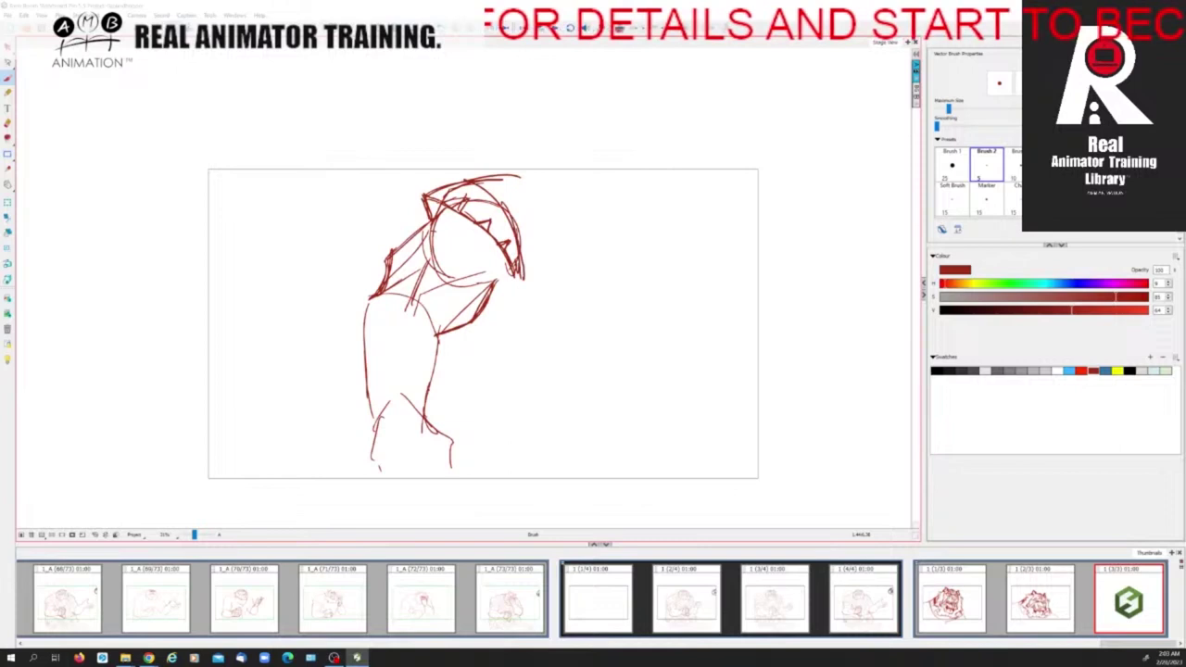
key("Left")
key("Right")
left_click_drag(426, 199, 437, 216)
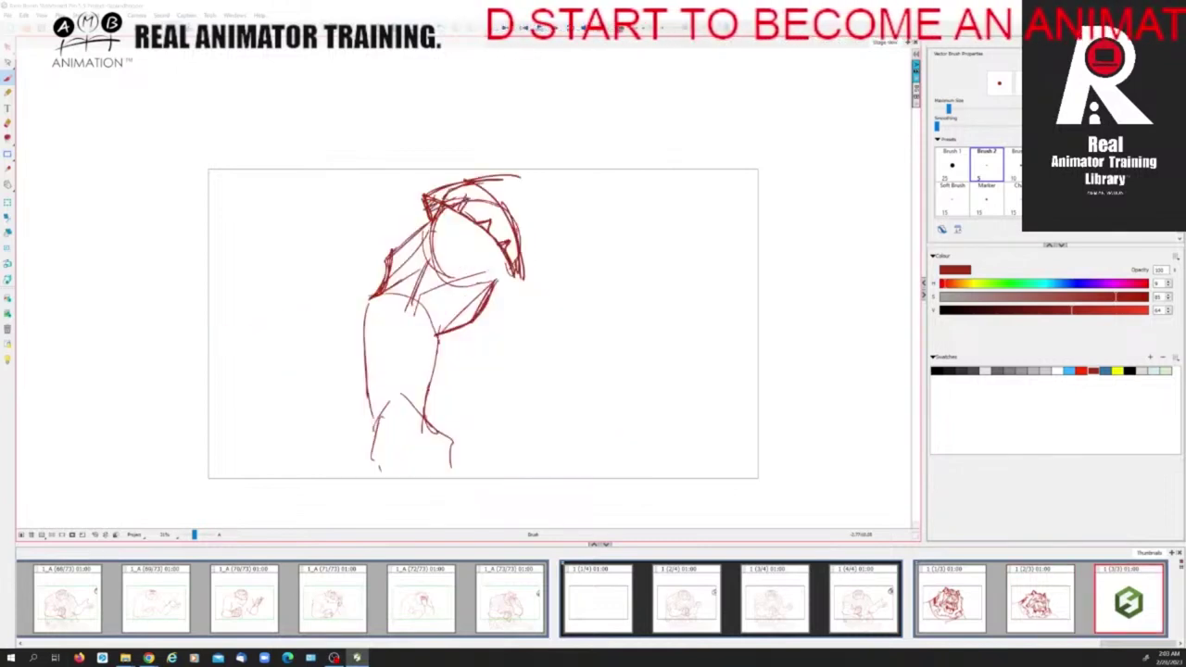
left_click_drag(490, 292, 516, 279)
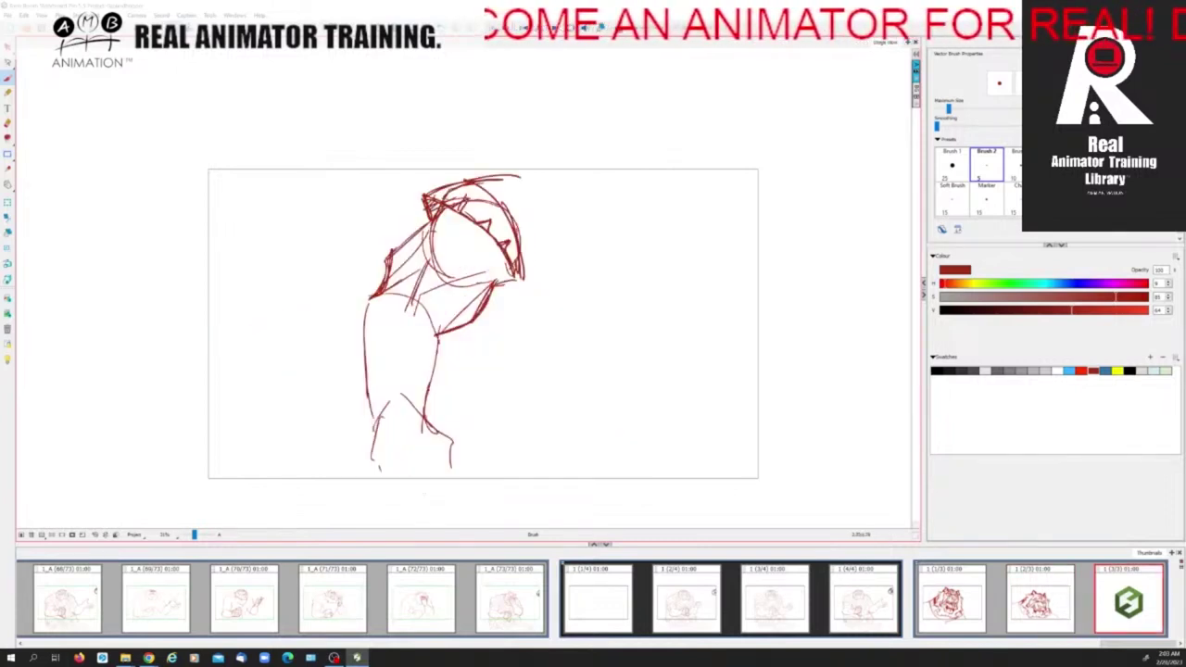
Reinforce the lower limb's outlines with fur at the joint and a pointed notch above the paw.
mouse_move(382, 291)
left_mouse_down()
mouse_move(424, 273)
mouse_move(348, 332)
mouse_move(374, 400)
left_mouse_up()
left_click_drag(415, 299, 429, 396)
left_click_drag(434, 354, 426, 426)
mouse_move(372, 383)
left_mouse_down()
mouse_move(378, 439)
mouse_move(424, 423)
mouse_move(438, 433)
left_mouse_up()
key("Left")
key("Right")
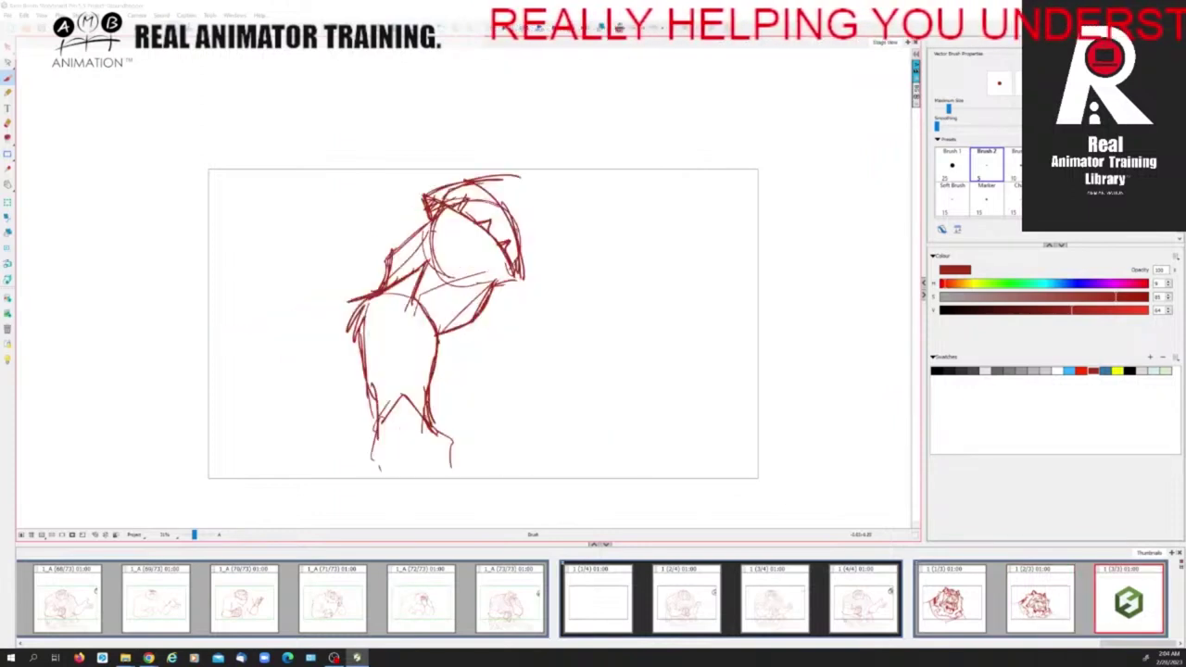
Fill a dark stripe on the limb's right side below the circle and extend the fold line above it.
left_click_drag(454, 284, 463, 311)
mouse_move(453, 280)
left_mouse_down()
mouse_move(470, 298)
mouse_move(461, 318)
mouse_move(473, 304)
mouse_move(476, 320)
left_mouse_up()
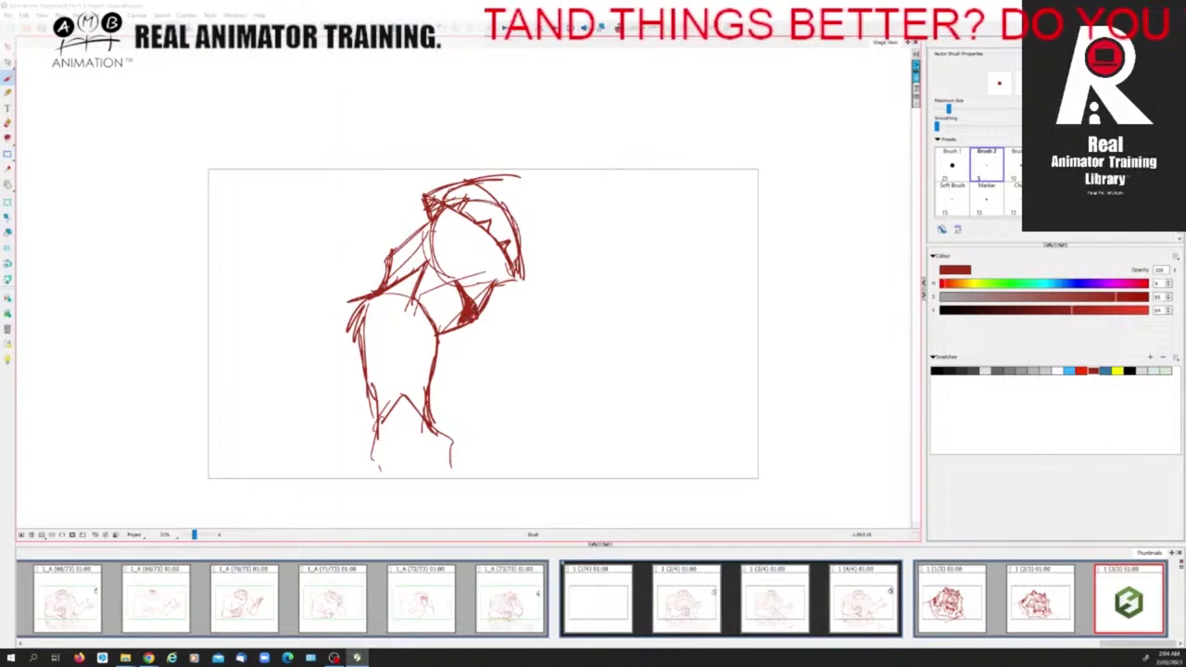
left_click_drag(420, 292, 495, 269)
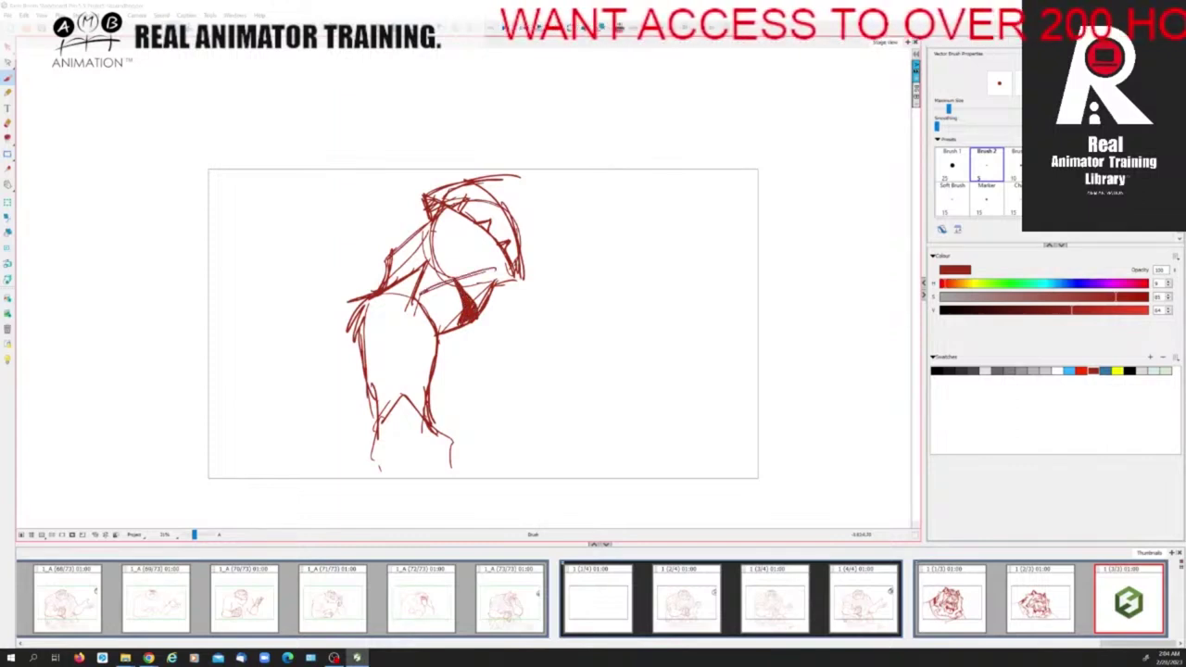
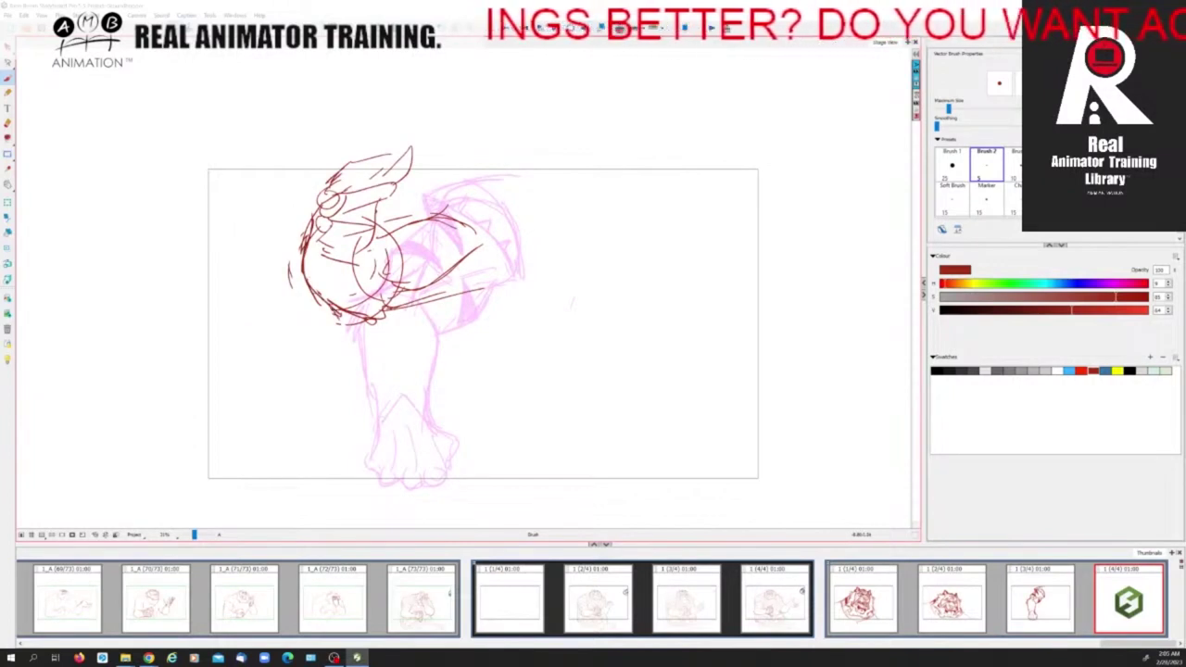
Extend the raised limb's upper and lower edges outward from the circle, flipping to the previous panel to match its proportions.
left_click_drag(368, 317, 395, 309)
key("Left")
key("Right")
mouse_move(382, 241)
left_mouse_down()
mouse_move(446, 201)
mouse_move(476, 228)
mouse_move(475, 179)
left_mouse_up()
key("Left")
key("Right")
key("Left")
key("Right")
mouse_move(450, 290)
left_mouse_down()
mouse_move(503, 295)
mouse_move(526, 312)
left_mouse_up()
key("Left")
key("Right")
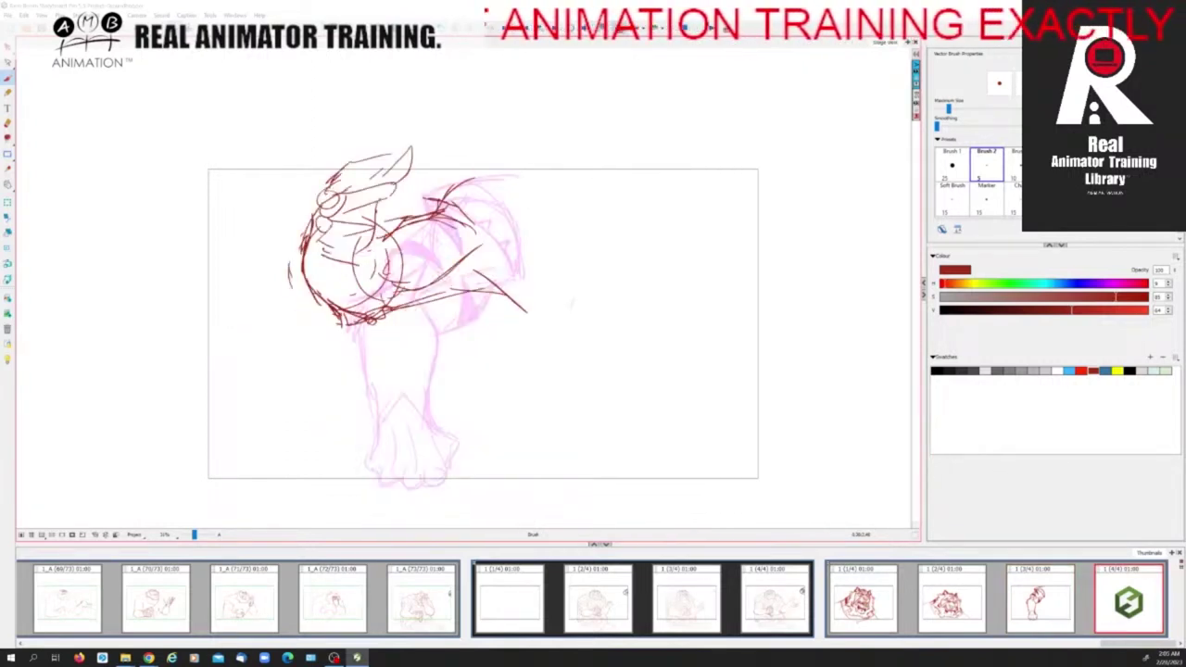
Draw the cuff's jagged inner edge across the raised limb's wide end, comparing it with the previous panel's cuff.
mouse_move(446, 198)
left_mouse_down()
mouse_move(435, 211)
mouse_move(469, 206)
mouse_move(506, 290)
left_mouse_up()
key("Left")
key("Right")
key("Left")
key("Right")
left_click_drag(446, 179, 452, 193)
mouse_move(444, 180)
left_mouse_down()
mouse_move(442, 200)
mouse_move(483, 174)
mouse_move(469, 188)
mouse_move(488, 231)
left_mouse_up()
key("Left")
key("Right")
key("Left")
key("Right")
key("Left")
key("Right")
key("Left")
key("Right")
Draw and thicken the cuff's outer edge down to the limb's lower corner and add a short line across its top.
left_click_drag(469, 172, 534, 318)
key("Left")
key("Right")
left_click_drag(483, 228, 500, 284)
key("Left")
key("Right")
left_click_drag(469, 175, 493, 170)
key("Left")
key("Right")
Turn off the onion skin and reinforce the raised limb's upper edge between the circle and the cuff.
key("shift+l")
key("Left")
key("Right")
left_click_drag(379, 236, 452, 194)
key("Left")
key("Right")
key("Left")
key("Right")
key("Left")
key("Right")
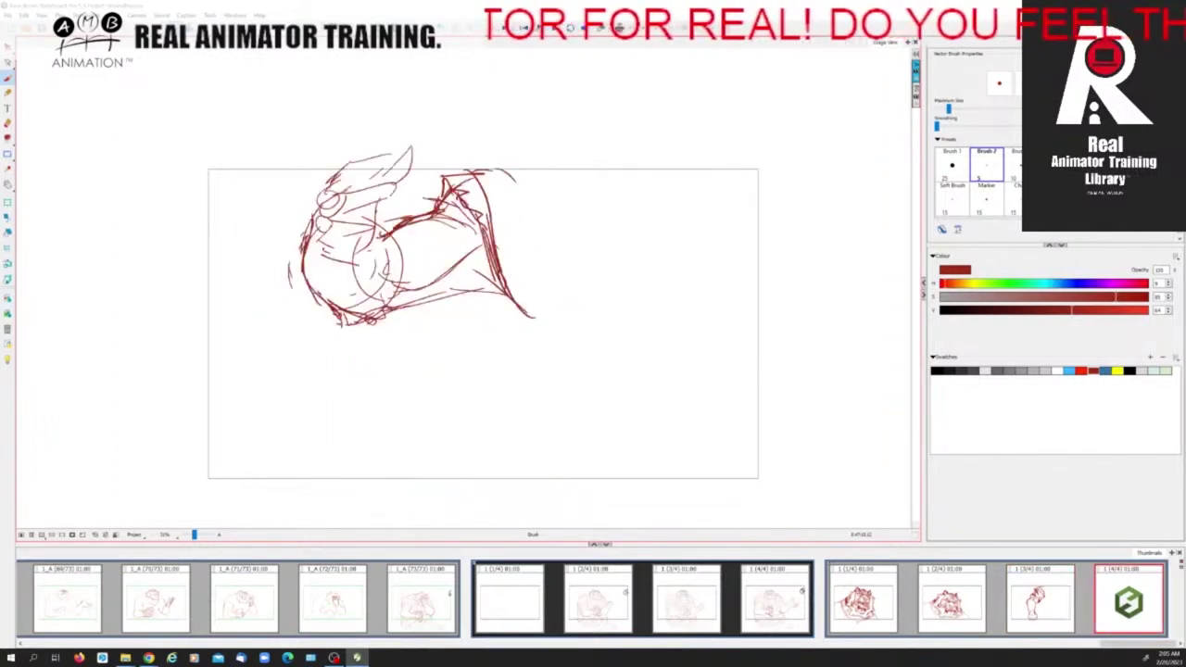
Fill a dark pointed stripe on the limb's upper edge beside the circle, flipping to the previous panel to match its stripe.
left_click_drag(401, 237, 426, 223)
key("Left")
key("Right")
key("Left")
key("Right")
key("Left")
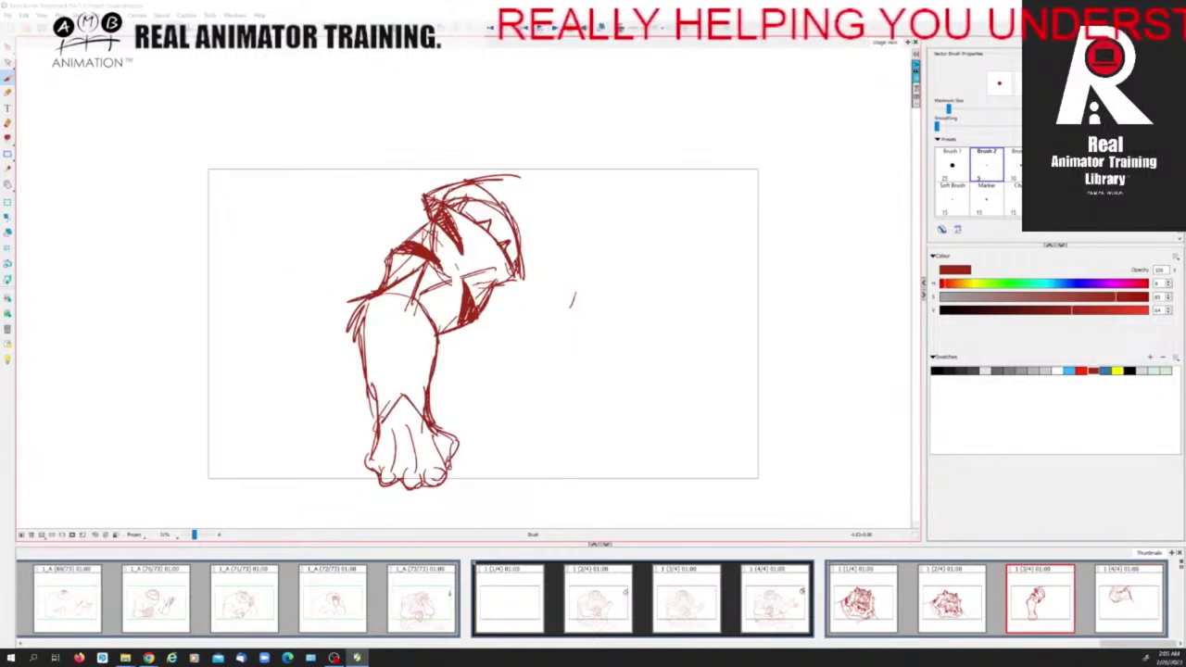
key("Right")
mouse_move(395, 230)
left_mouse_down()
mouse_move(427, 252)
mouse_move(412, 222)
mouse_move(420, 234)
left_mouse_up()
key("Left")
key("Right")
key("Left")
key("Right")
key("Left")
key("Right")
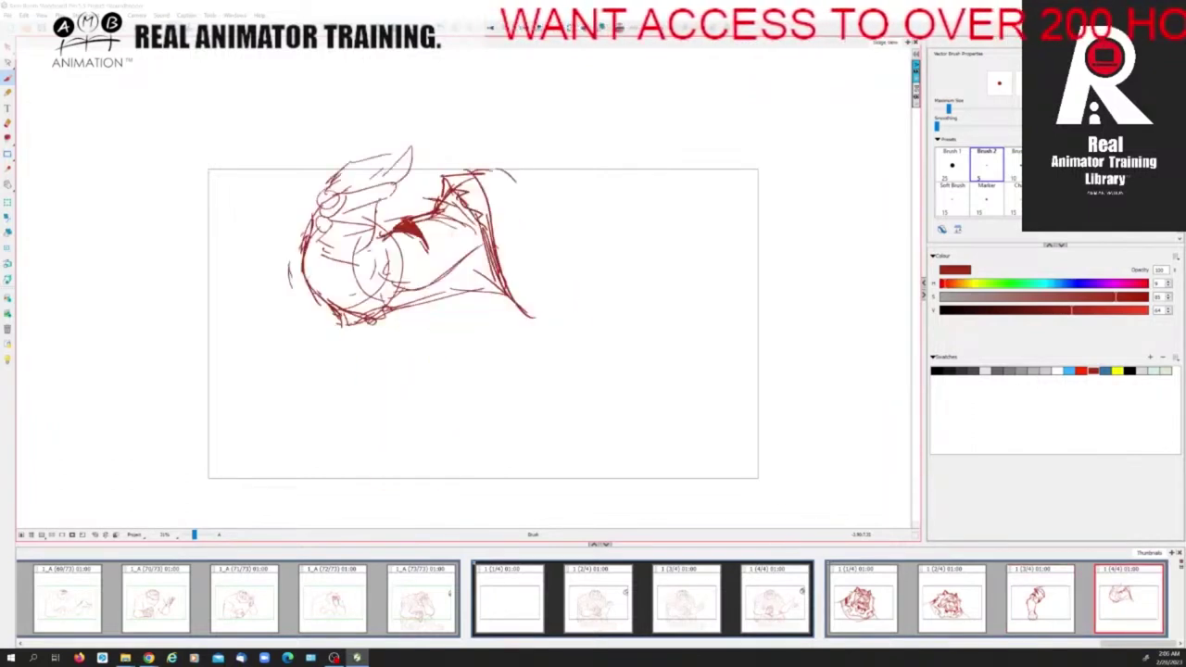
Fill a dark stripe on the limb's lower edge, rework the upper stripe's tip and undo the last strokes.
left_click_drag(398, 305, 414, 298)
left_click_drag(428, 280, 412, 303)
left_click_drag(407, 218, 430, 242)
left_click_drag(420, 231, 432, 241)
key("Left")
key("Right")
key("ctrl+z")
key("ctrl+z")
key("ctrl+z")
key("Left")
key("Right")
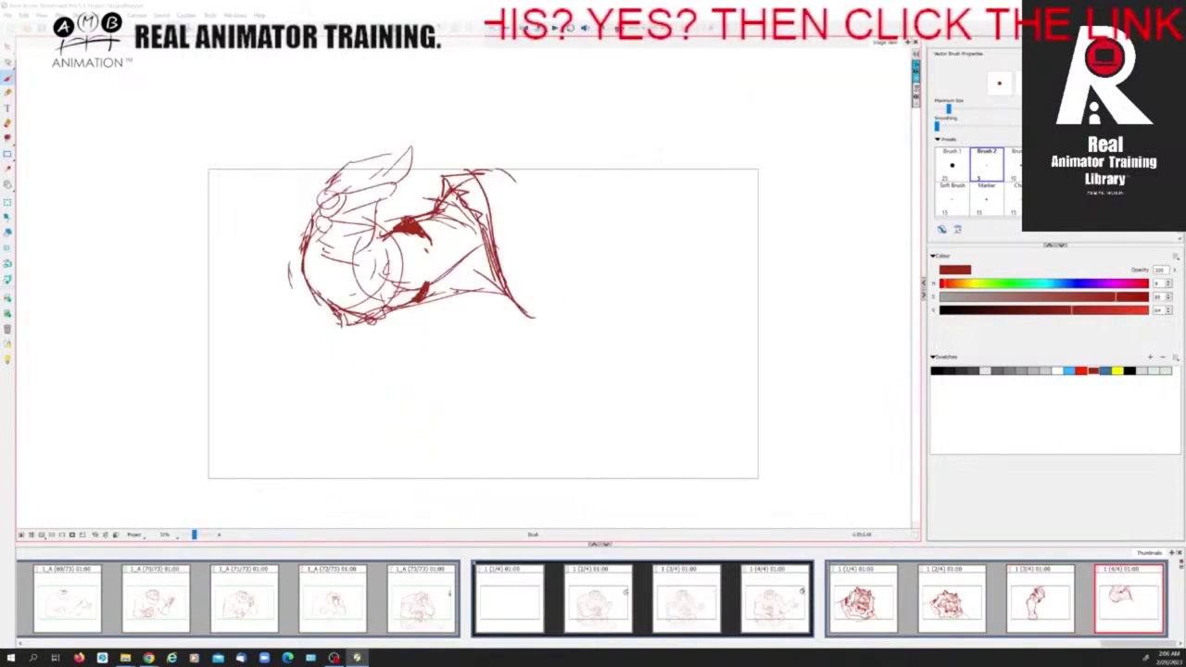
Add a small dark stripe on the limb's lower edge closer to the cuff, checking it against the previous panel.
left_click_drag(460, 284, 454, 293)
left_click_drag(460, 283, 470, 290)
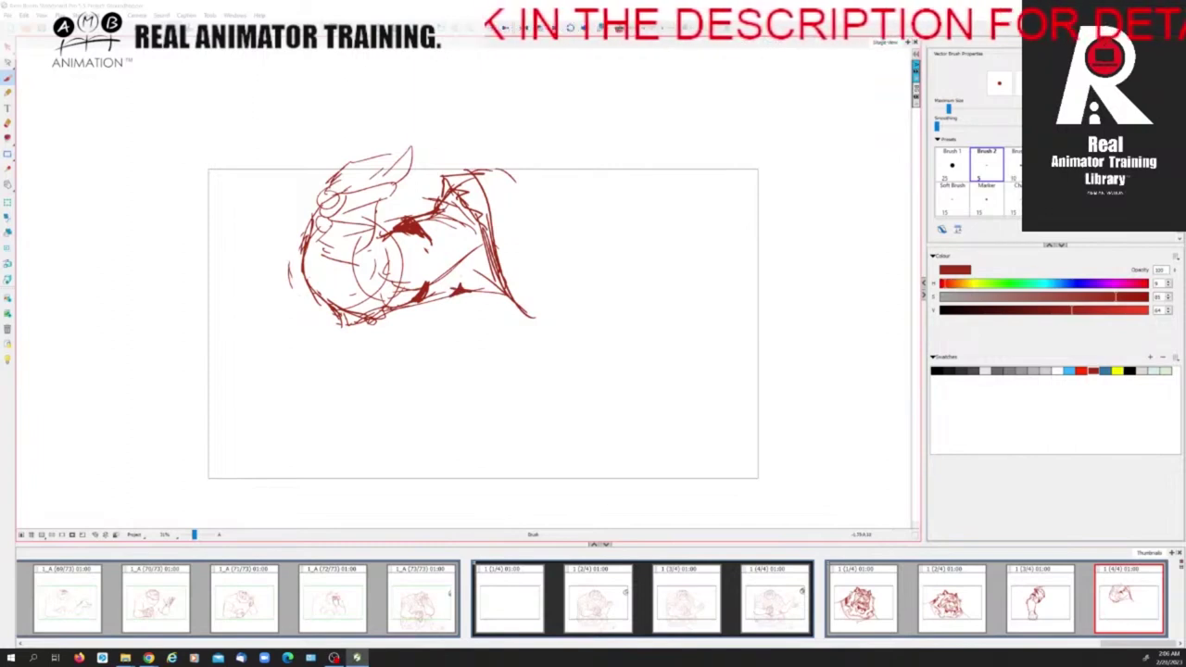
key("Left")
key("Right")
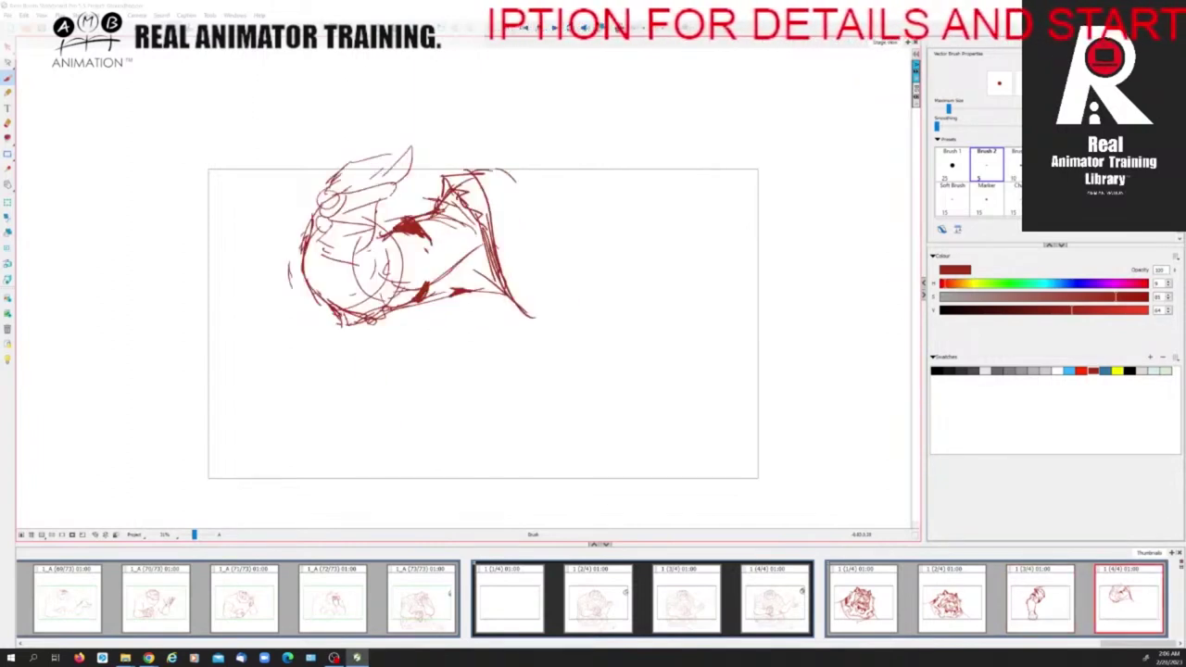
key("Left")
key("Right")
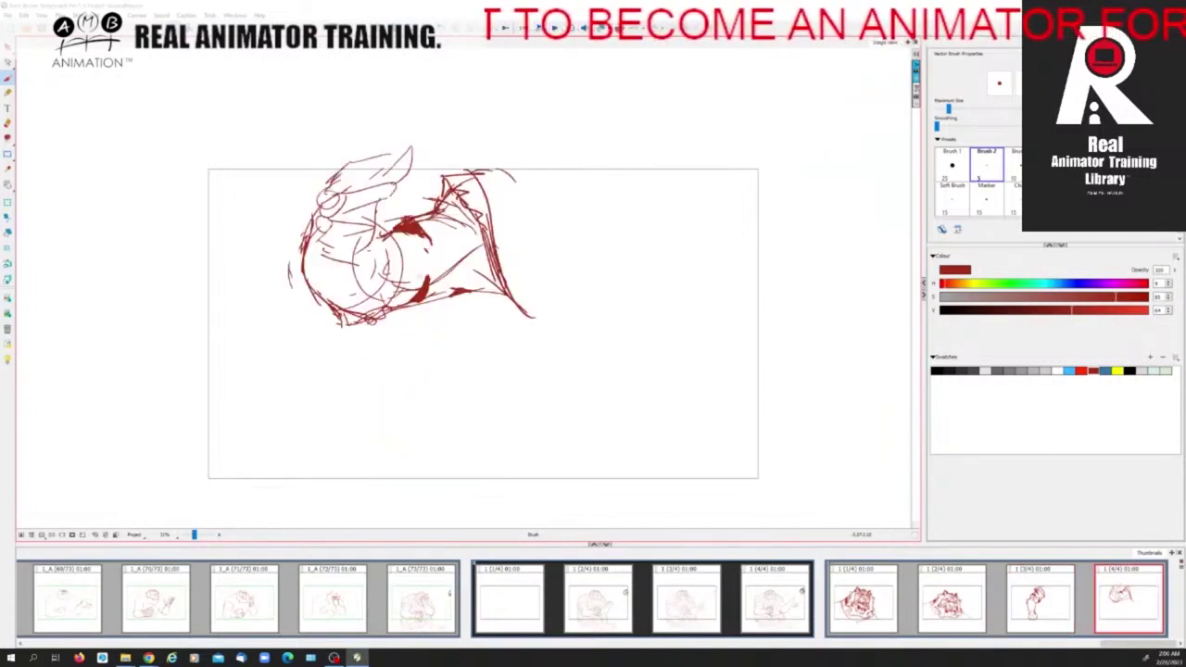
Redraw the larger lower stripe more compactly and darken the curved contour above it, flipping between the two limb panels.
key("Left")
key("Right")
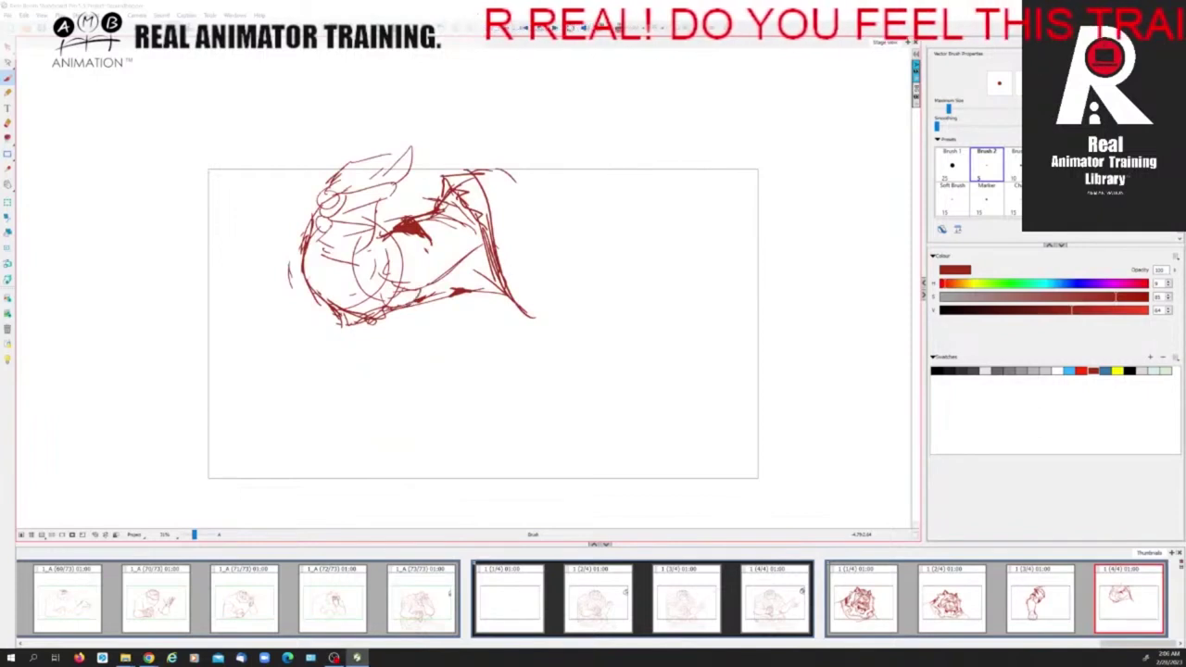
key("Left")
key("Right")
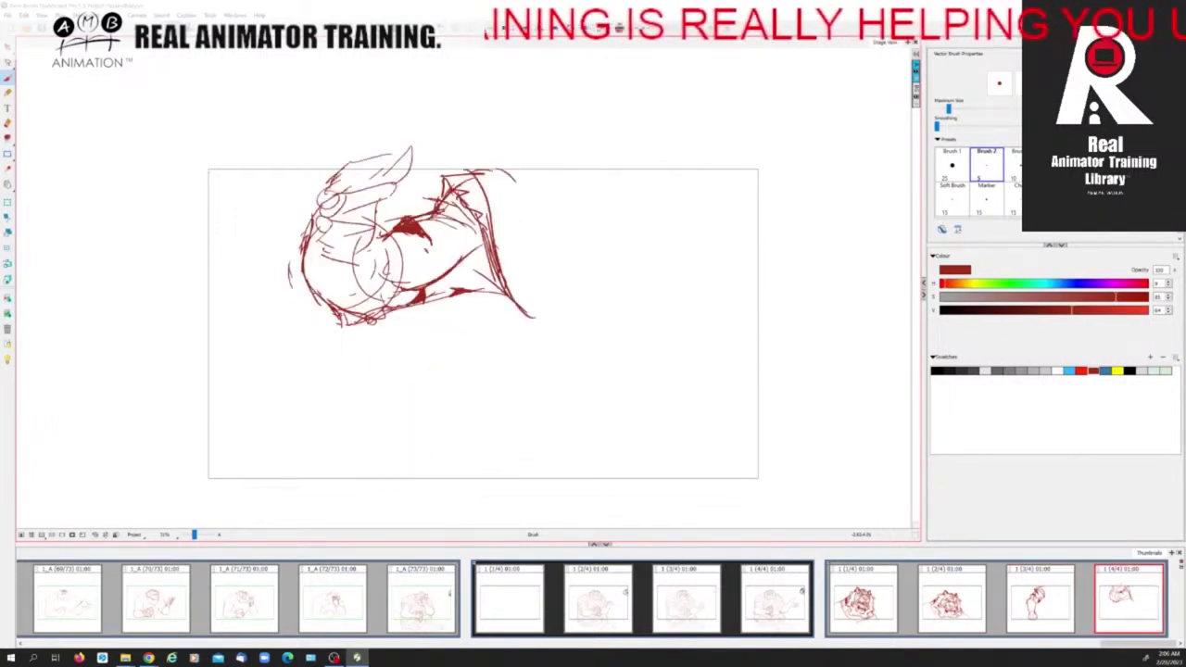
key("Left")
key("Right")
key("Left")
key("Right")
Thicken the circle's right contour and add fur tufts beneath the rounded form, comparing with the previous panel.
left_click_drag(384, 232, 402, 271)
key("Left")
key("Right")
key("Left")
key("Right")
key("Left")
key("Right")
key("Left")
key("Right")
key("Left")
key("Right")
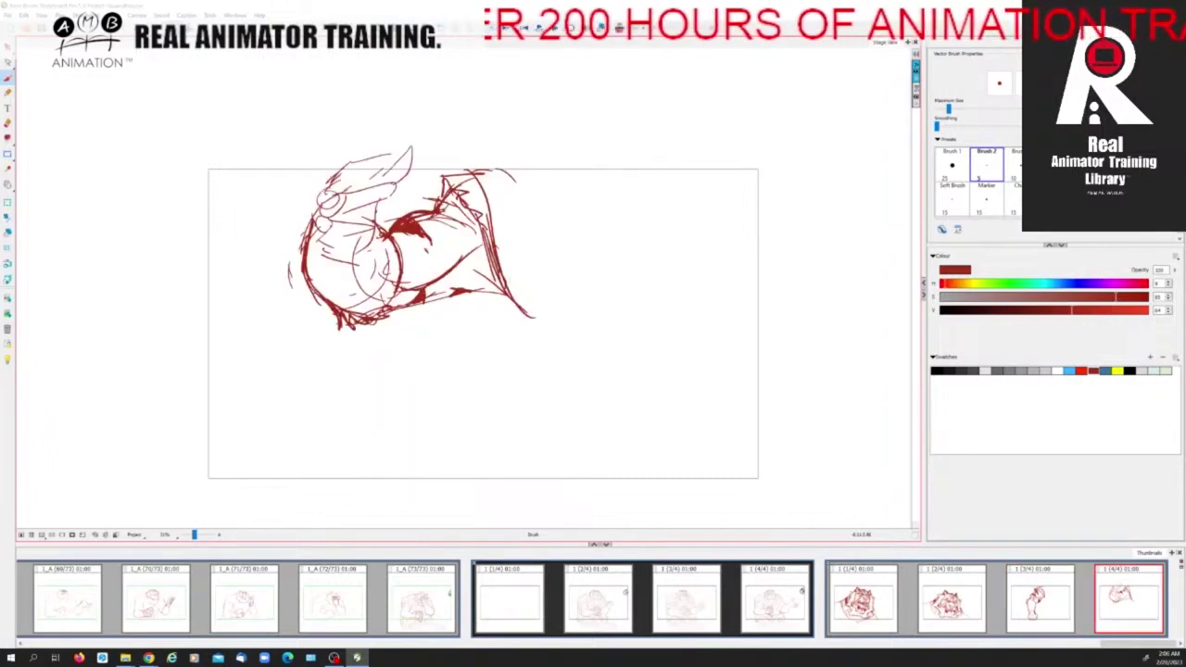
Flip between the standing and raised limb panels to compare their shapes, cuffs and stripes.
key("Left")
key("Right")
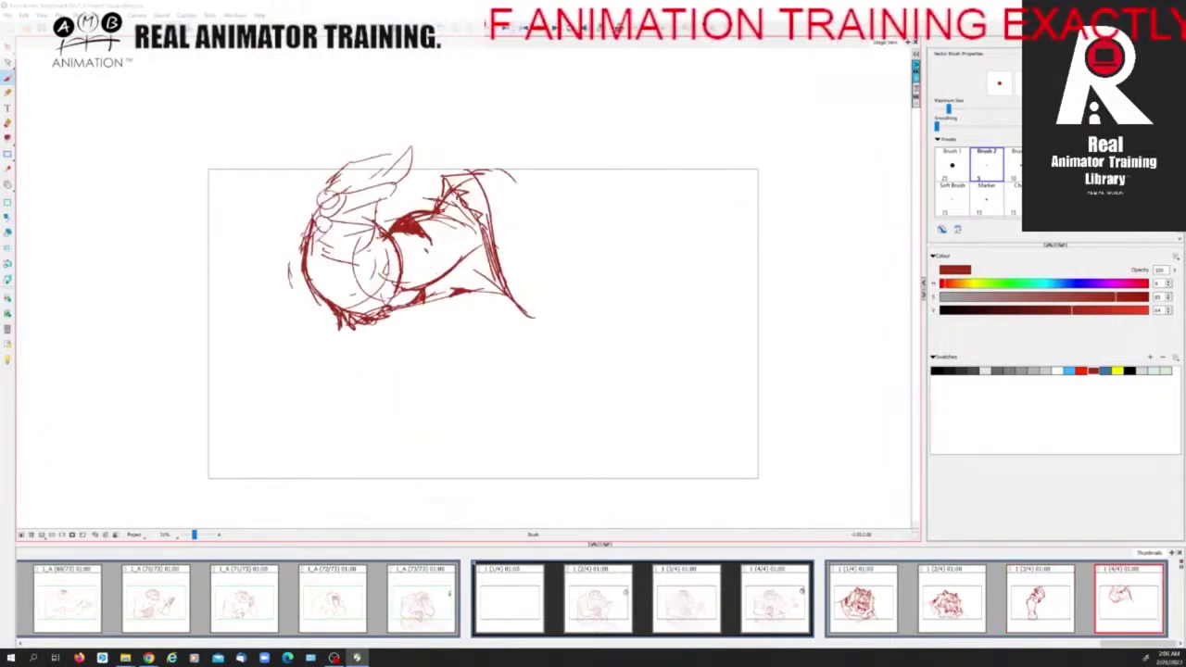
key("Left")
key("Right")
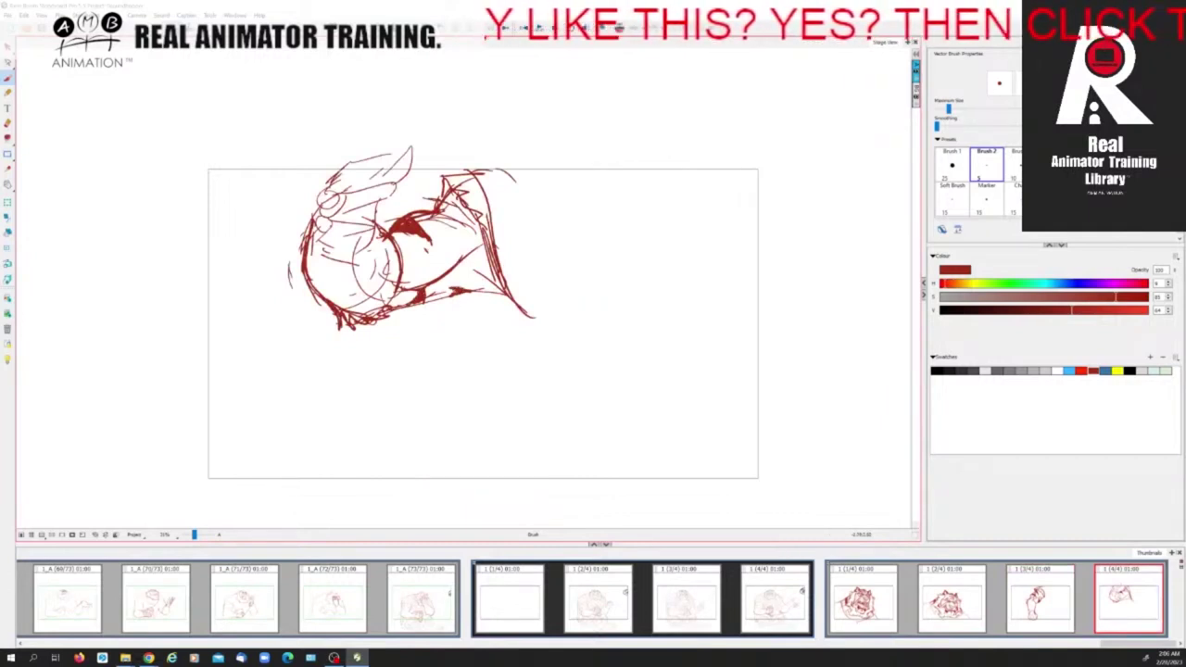
key("Left")
key("Left")
key("Right")
key("Right")
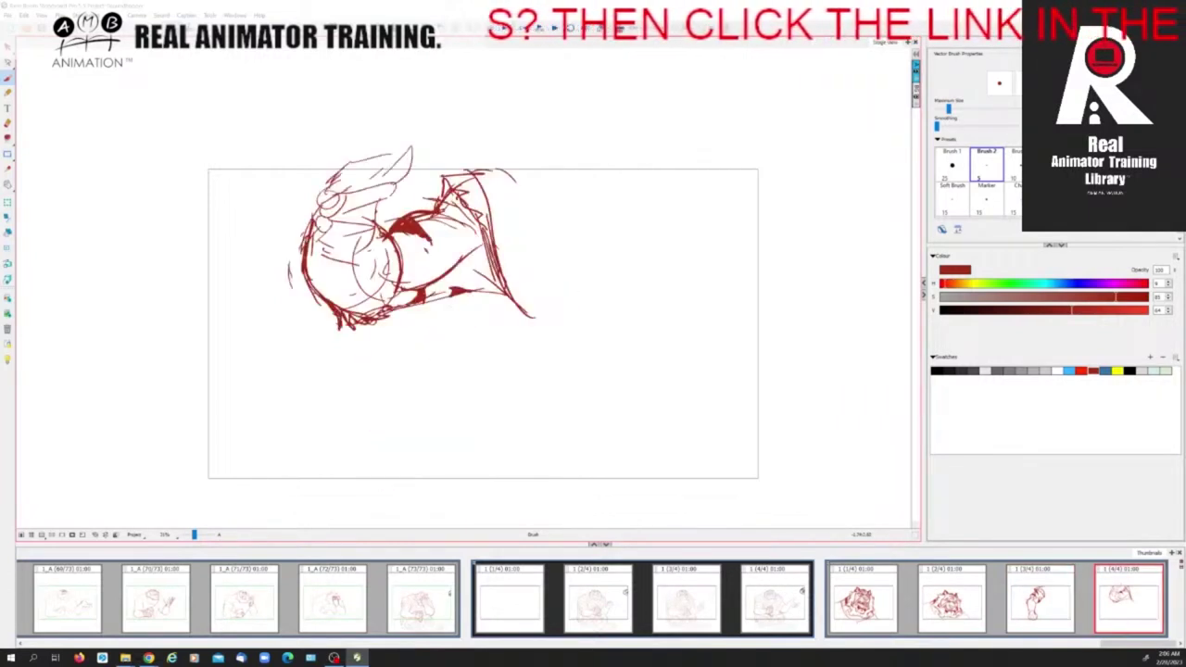
key("Left")
key("Right")
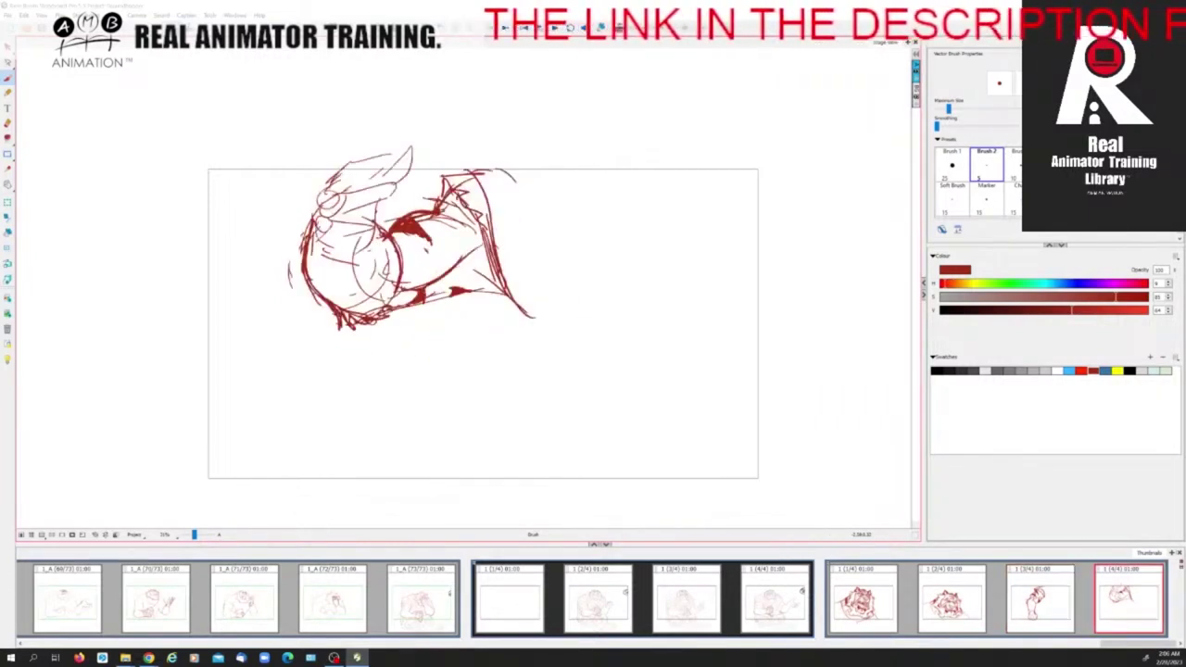
Draw the uppermost segmented finger of the raised hand over its rough lines, comparing with the previous panel.
left_click_drag(327, 188, 336, 173)
mouse_move(327, 182)
left_mouse_down()
mouse_move(355, 156)
mouse_move(352, 172)
left_mouse_up()
mouse_move(350, 158)
left_mouse_down()
mouse_move(388, 150)
mouse_move(388, 168)
left_mouse_up()
left_click_drag(387, 165, 329, 191)
key("Left")
key("Right")
Draw the remaining curled fingers with rounded knuckles and blunt tips below the uppermost one, checking against the previous panel.
left_click_drag(318, 203, 394, 184)
left_click_drag(394, 184, 388, 202)
mouse_move(359, 188)
left_mouse_down()
mouse_move(360, 205)
mouse_move(393, 201)
mouse_move(332, 215)
left_mouse_up()
mouse_move(330, 192)
left_mouse_down()
mouse_move(318, 207)
mouse_move(355, 216)
mouse_move(352, 230)
left_mouse_up()
mouse_move(351, 219)
left_mouse_down()
mouse_move(376, 213)
mouse_move(318, 241)
mouse_move(358, 231)
mouse_move(324, 252)
mouse_move(353, 239)
mouse_move(372, 238)
mouse_move(370, 251)
left_mouse_up()
mouse_move(369, 251)
left_mouse_down()
mouse_move(341, 257)
mouse_move(358, 239)
left_mouse_up()
key("Left")
key("Right")
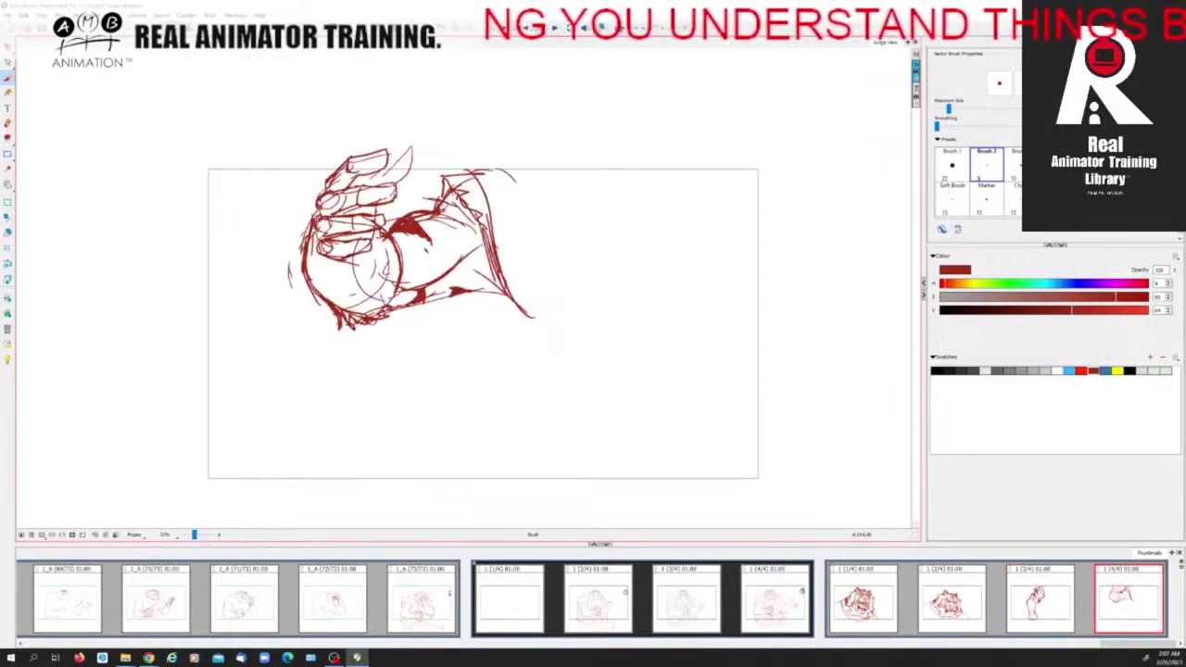
Firm up the curved, pointed digit extending between the upper fingers and compare it with the previous panel.
mouse_move(353, 173)
left_mouse_down()
mouse_move(374, 180)
mouse_move(412, 149)
left_mouse_up()
mouse_move(410, 152)
left_mouse_down()
mouse_move(391, 185)
mouse_move(374, 180)
left_mouse_up()
left_click_drag(378, 176, 350, 183)
key("Left")
key("Right")
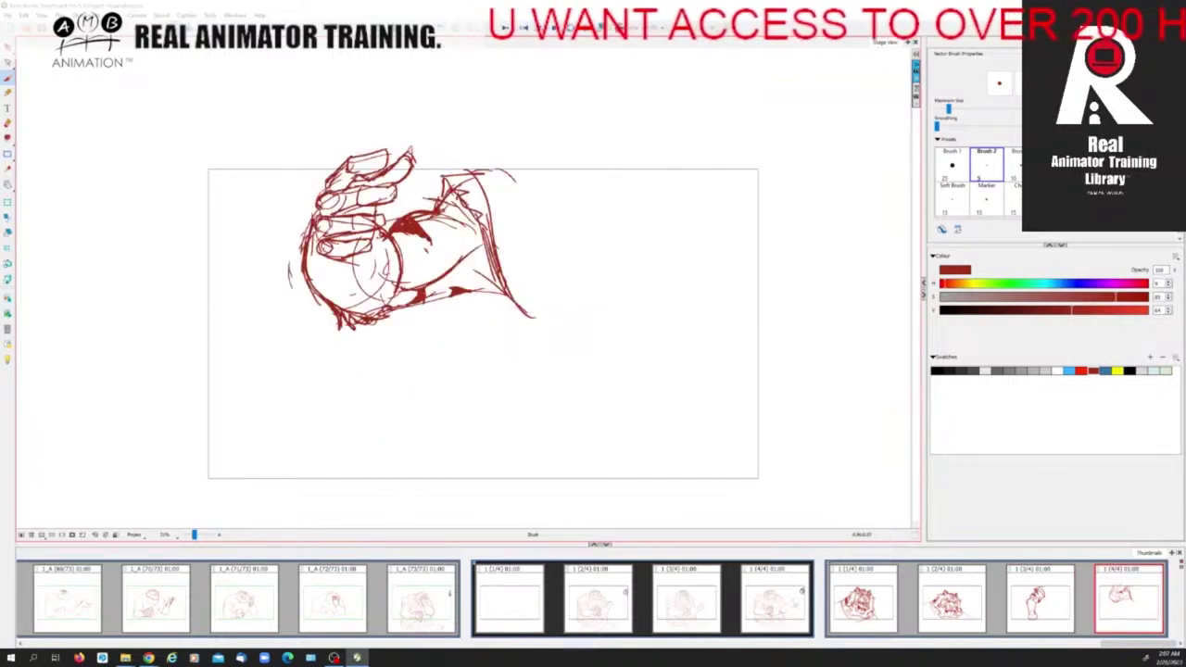
Flip between the standing and raised limb panels to compare the hand and finger shapes.
key("Left")
key("Right")
key("Left")
key("Right")
key("Left")
key("Right")
key("Left")
key("Right")
Darken the raised limb's lower edge from the palm to the cuff, flipping between the two limb panels.
left_click_drag(391, 309, 511, 297)
key("Left")
key("Right")
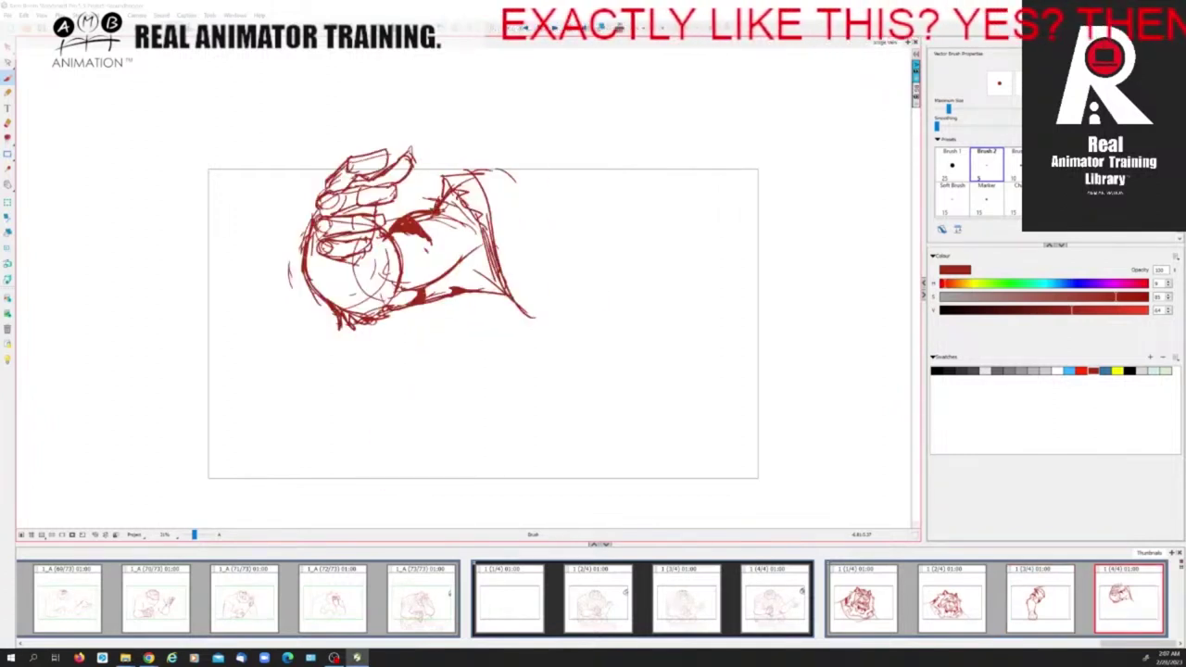
key("Left")
key("Right")
key("Left")
key("Right")
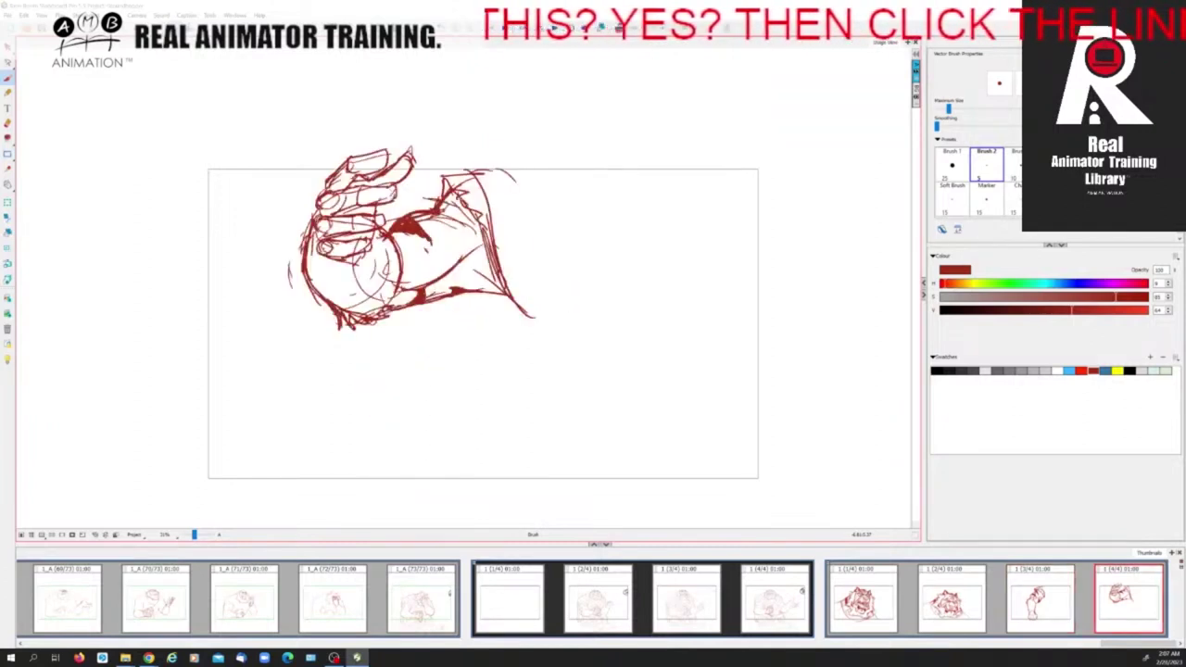
key("Left")
key("Right")
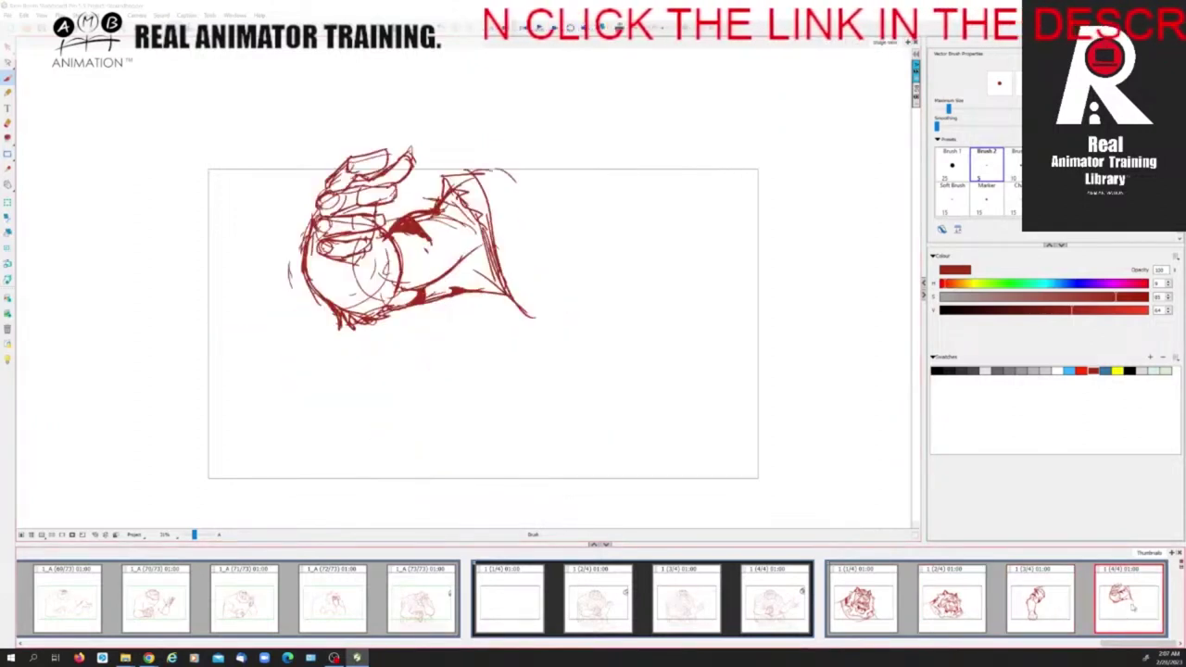
Add a new panel after the raised limb and rough in the tops of two legs.
key("p")
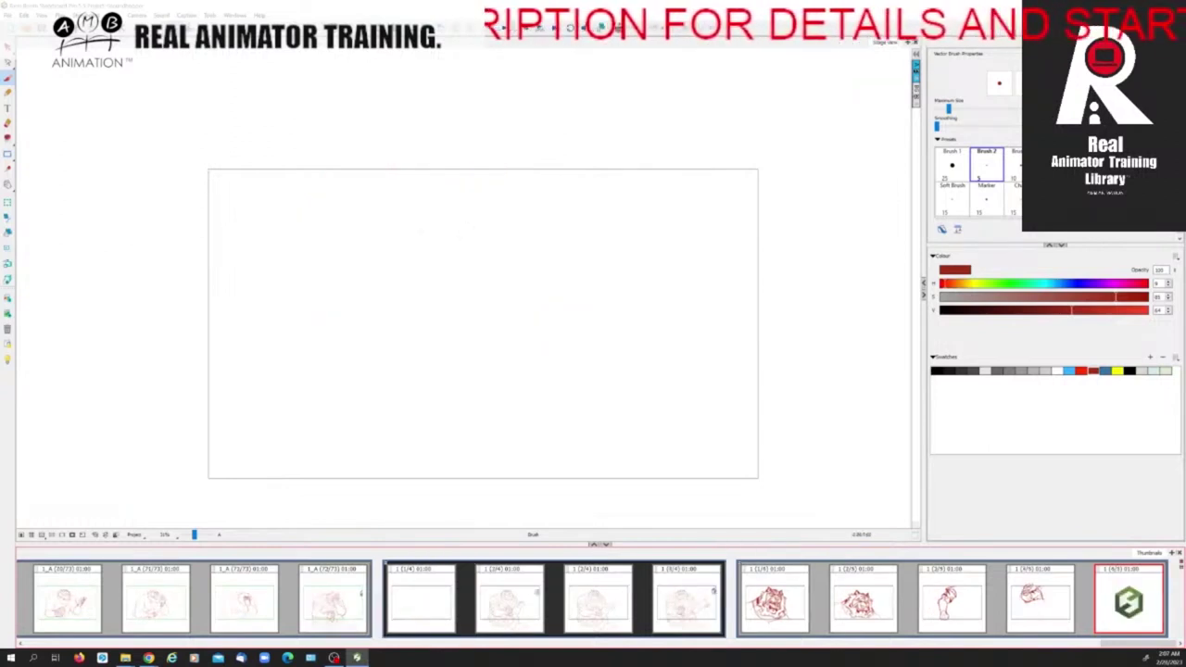
mouse_move(471, 207)
left_mouse_down()
mouse_move(456, 210)
mouse_move(447, 255)
left_mouse_up()
mouse_move(512, 209)
left_mouse_down()
mouse_move(549, 223)
mouse_move(492, 273)
left_mouse_up()
left_click_drag(466, 204, 507, 219)
left_click_drag(531, 217, 569, 224)
left_click_drag(503, 280, 558, 272)
left_click_drag(586, 228, 587, 258)
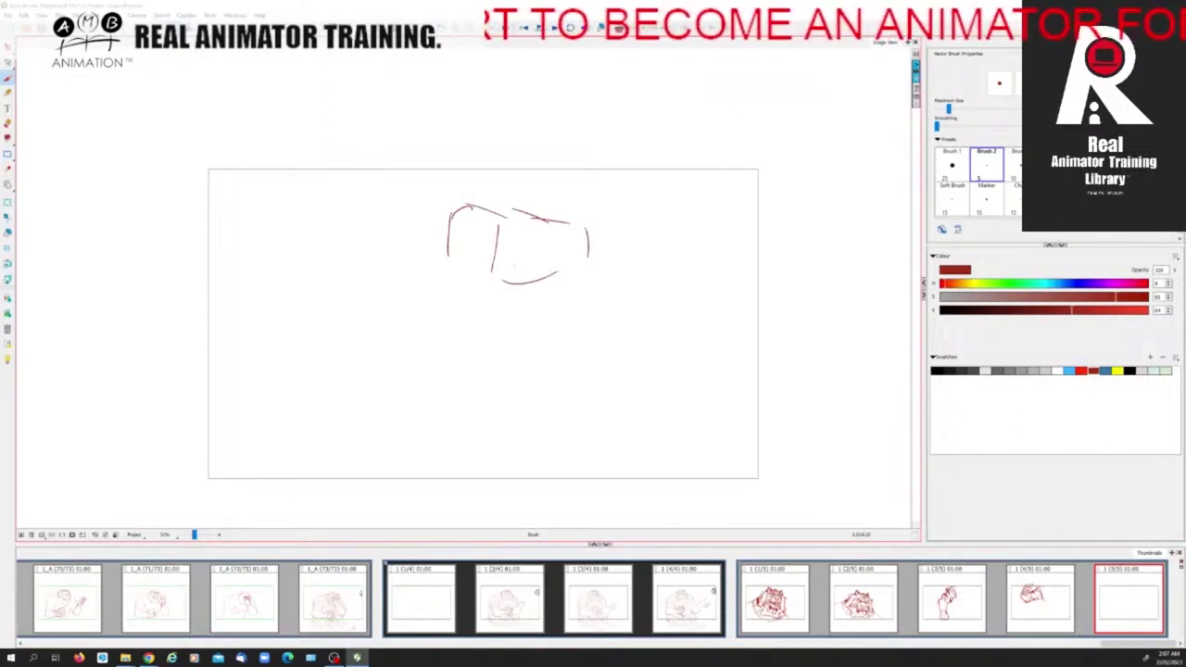
Sketch the front leg with a tapering thigh, small knee, bulging calf, straight shin and first ankle lines.
left_click_drag(465, 254, 479, 353)
left_click_drag(520, 226, 539, 270)
mouse_move(546, 238)
left_mouse_down()
mouse_move(548, 265)
mouse_move(509, 383)
left_mouse_up()
mouse_move(478, 339)
left_mouse_down()
mouse_move(509, 374)
mouse_move(448, 417)
mouse_move(466, 470)
left_mouse_up()
mouse_move(517, 371)
left_mouse_down()
mouse_move(504, 395)
mouse_move(517, 384)
left_mouse_up()
left_click_drag(515, 379, 512, 408)
left_click_drag(511, 404, 511, 474)
mouse_move(508, 408)
left_mouse_down()
mouse_move(510, 480)
mouse_move(480, 465)
left_mouse_up()
left_click_drag(493, 468, 501, 488)
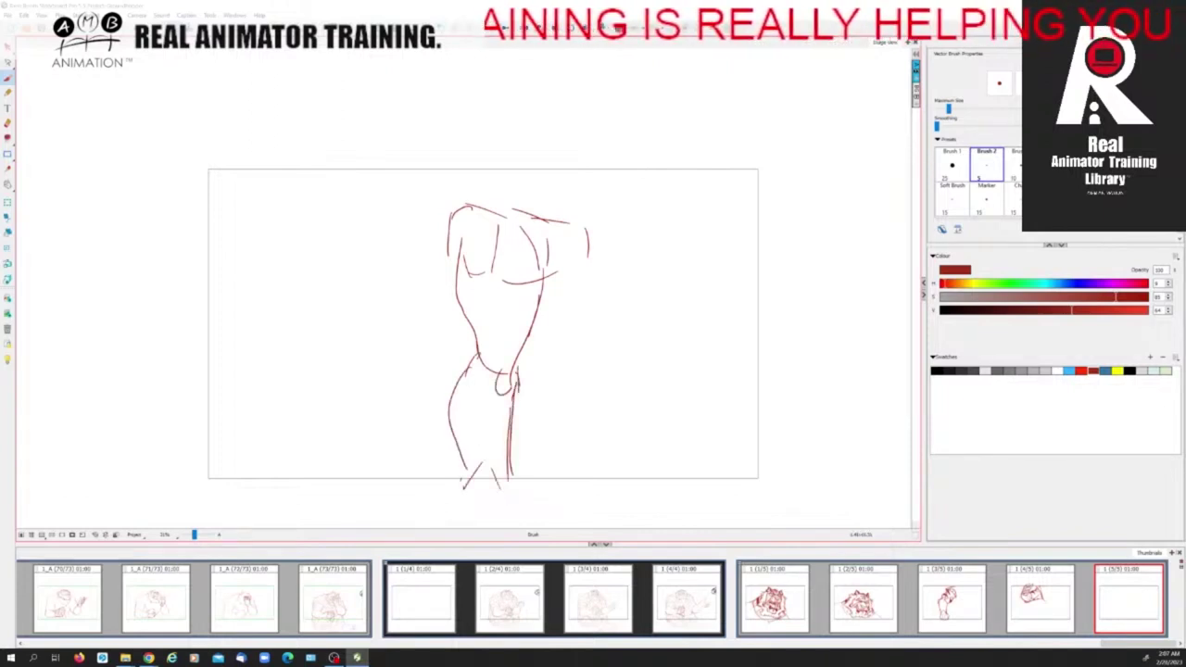
Sketch the rear leg behind the front one and reinforce the front leg's thigh contours.
mouse_move(598, 239)
left_mouse_down()
mouse_move(561, 363)
mouse_move(571, 449)
left_mouse_up()
left_click_drag(521, 373, 543, 469)
left_click_drag(566, 408, 570, 471)
mouse_move(534, 304)
left_mouse_down()
mouse_move(531, 343)
mouse_move(533, 330)
left_mouse_up()
left_click_drag(463, 235, 464, 382)
Draw the front leg's ankle and heel, and start the instep and sole of its foot.
left_click_drag(456, 430, 467, 491)
mouse_move(472, 477)
left_mouse_down()
mouse_move(468, 496)
mouse_move(467, 393)
mouse_move(471, 404)
left_mouse_up()
left_click_drag(480, 390, 474, 402)
left_click_drag(499, 356, 480, 391)
mouse_move(500, 356)
left_mouse_down()
mouse_move(507, 386)
mouse_move(478, 407)
left_mouse_up()
left_click_drag(530, 319, 544, 404)
mouse_move(508, 376)
left_mouse_down()
mouse_move(513, 391)
mouse_move(432, 404)
mouse_move(474, 423)
left_mouse_up()
mouse_move(466, 375)
left_mouse_down()
mouse_move(436, 409)
mouse_move(483, 418)
left_mouse_up()
mouse_move(470, 391)
left_mouse_down()
mouse_move(473, 423)
mouse_move(523, 444)
left_mouse_up()
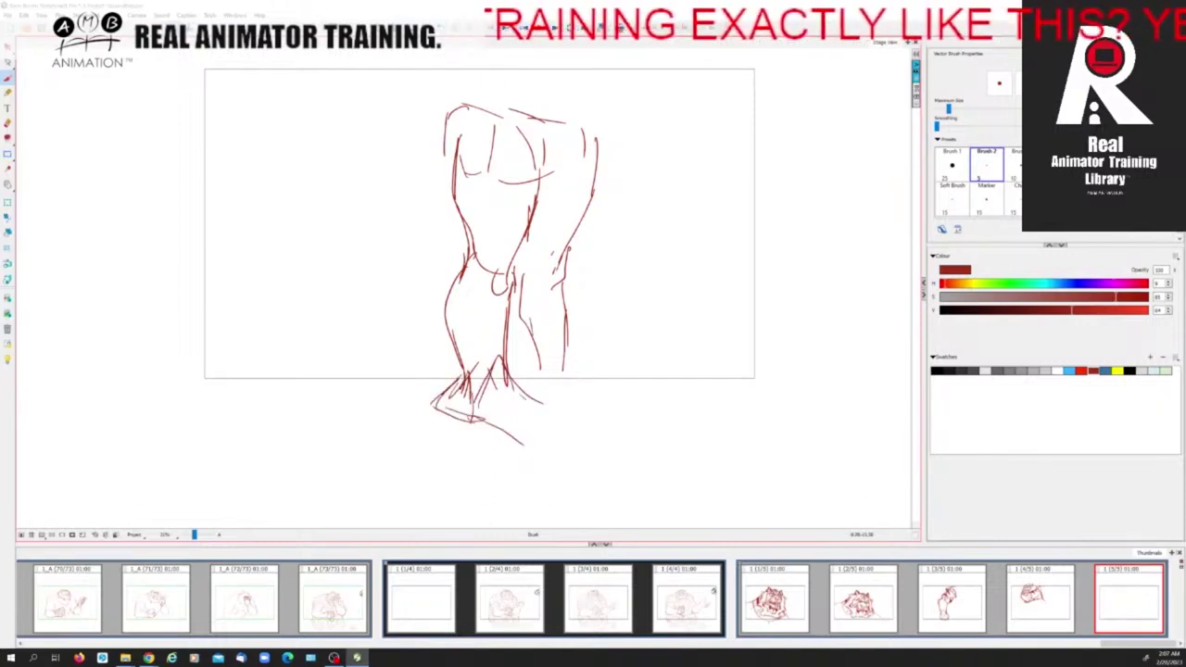
Sketch a small, simplified bent leg with a knee and foot beside the standing legs.
left_click_drag(852, 350, 815, 410)
left_click_drag(740, 395, 811, 410)
left_click_drag(764, 357, 813, 326)
left_click_drag(695, 354, 721, 353)
left_click_drag(692, 375, 685, 447)
mouse_move(739, 397)
left_mouse_down()
mouse_move(723, 450)
mouse_move(750, 489)
left_mouse_up()
left_click_drag(721, 482, 679, 484)
mouse_move(683, 439)
left_mouse_down()
mouse_move(681, 480)
mouse_move(714, 482)
left_mouse_up()
left_click_drag(737, 461, 738, 476)
mouse_move(695, 353)
left_mouse_down()
mouse_move(758, 356)
mouse_move(728, 376)
mouse_move(774, 370)
mouse_move(825, 315)
left_mouse_up()
Strengthen the front leg's inner contour, draw the foot with segmented toes, and undo the extra toe-tip strokes.
mouse_move(533, 165)
left_mouse_down()
mouse_move(539, 184)
mouse_move(503, 347)
mouse_move(511, 374)
left_mouse_up()
mouse_move(506, 363)
left_mouse_down()
mouse_move(541, 404)
mouse_move(576, 414)
left_mouse_up()
mouse_move(460, 372)
left_mouse_down()
mouse_move(435, 401)
mouse_move(519, 447)
mouse_move(572, 457)
left_mouse_up()
mouse_move(543, 401)
left_mouse_down()
mouse_move(574, 405)
mouse_move(603, 432)
mouse_move(551, 450)
mouse_move(523, 444)
mouse_move(554, 404)
mouse_move(547, 447)
mouse_move(589, 403)
mouse_move(565, 444)
mouse_move(528, 450)
left_mouse_up()
mouse_move(469, 417)
left_mouse_down()
mouse_move(458, 367)
mouse_move(443, 404)
mouse_move(457, 410)
left_mouse_up()
key("ctrl+z")
key("ctrl+z")
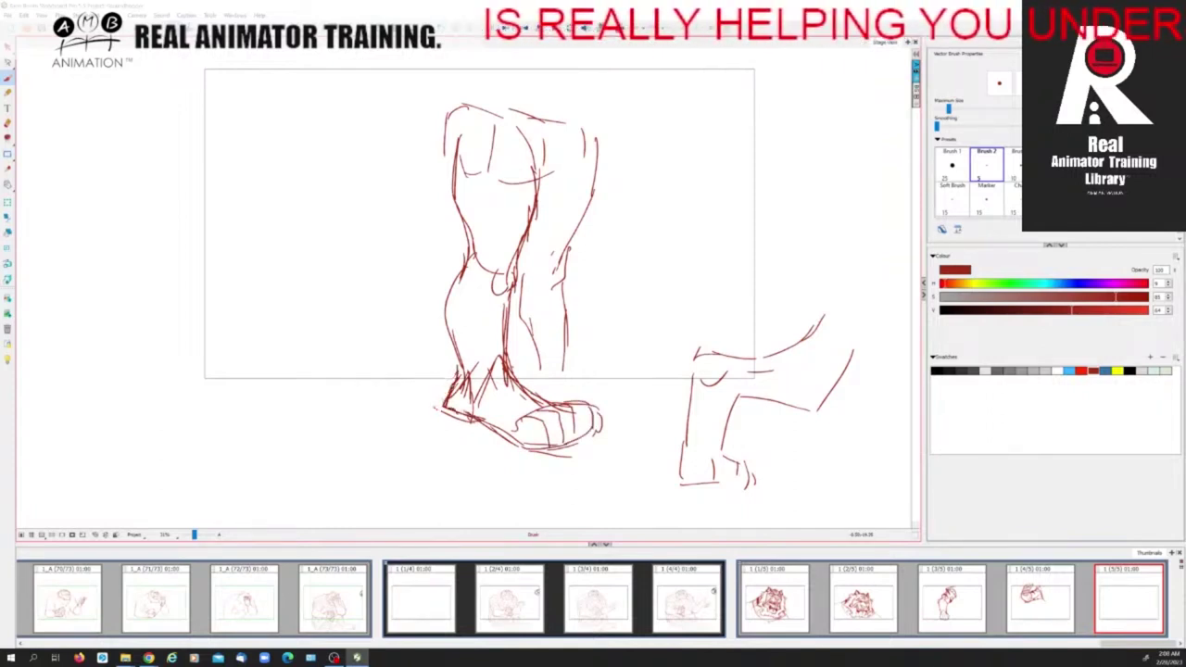
key("ctrl+z")
key("ctrl+z")
key("ctrl+z")
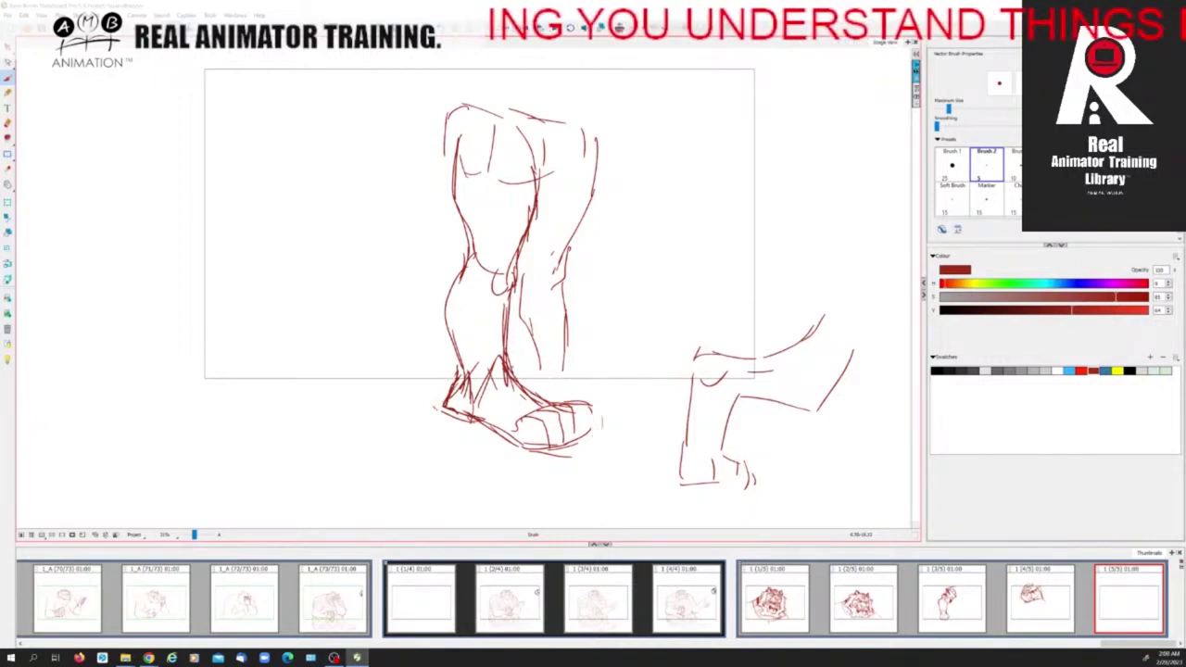
Darken the front foot's toe outline and sketch the rear foot extending behind it.
left_click_drag(534, 198, 536, 167)
mouse_move(530, 391)
left_mouse_down()
mouse_move(584, 417)
mouse_move(560, 443)
mouse_move(530, 449)
mouse_move(524, 411)
mouse_move(516, 429)
left_mouse_up()
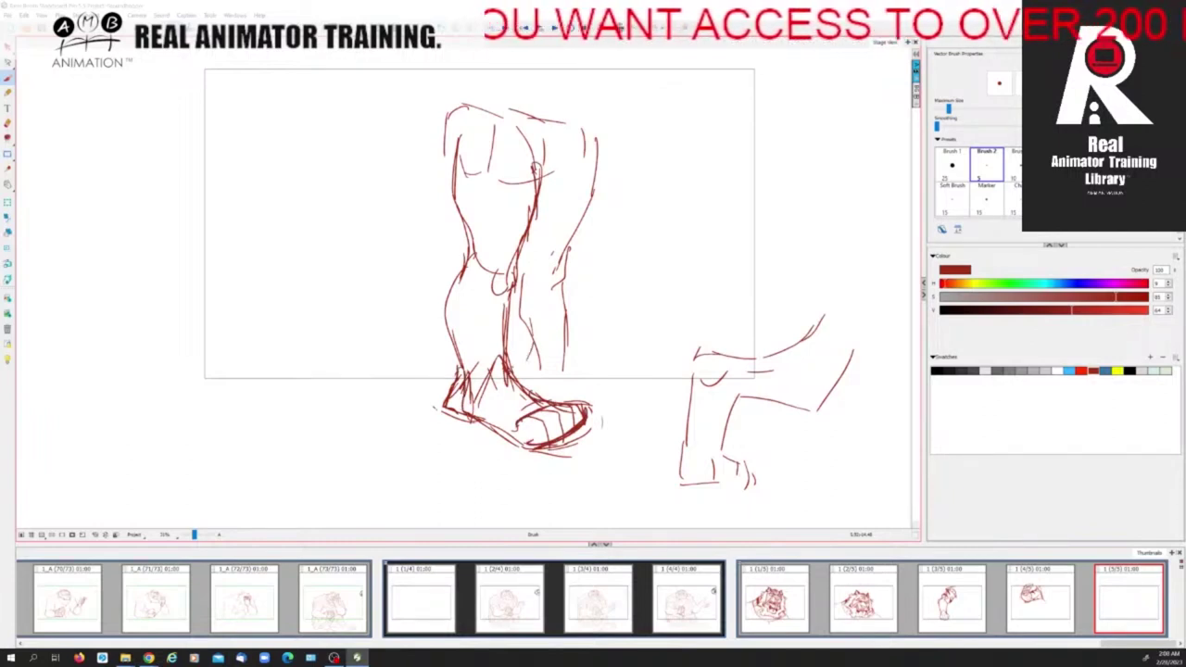
mouse_move(539, 350)
left_mouse_down()
mouse_move(556, 372)
mouse_move(626, 398)
left_mouse_up()
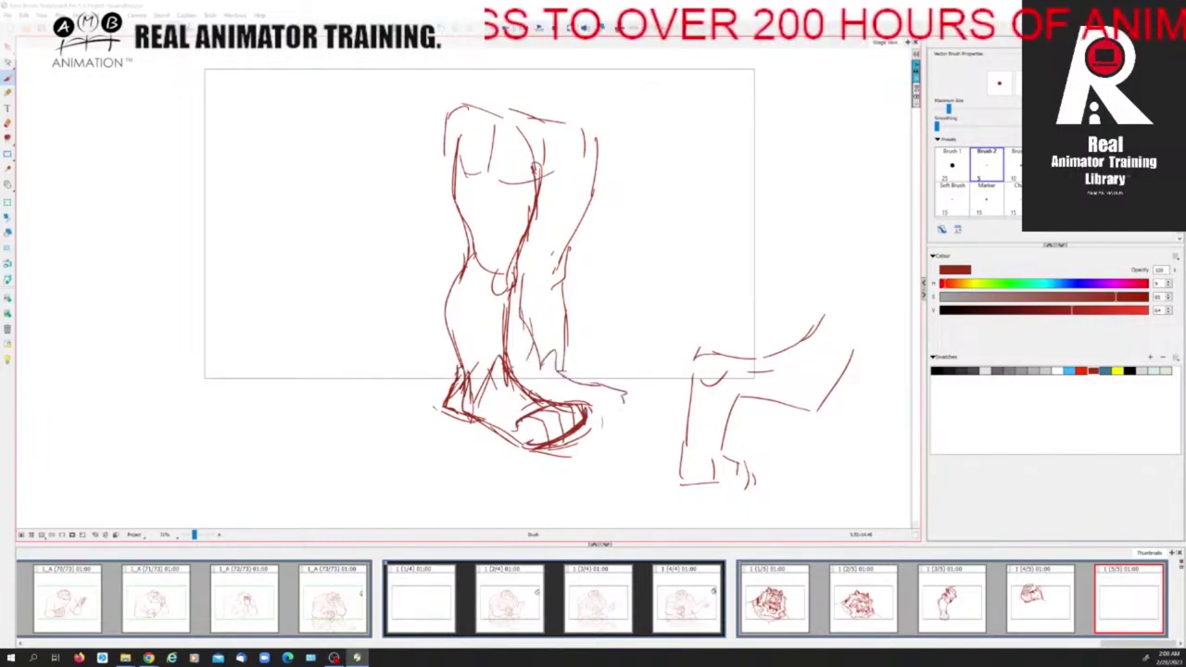
Add ragged cuffs below the knees of the front and rear legs.
mouse_move(454, 139)
left_mouse_down()
mouse_move(452, 268)
mouse_move(515, 294)
mouse_move(573, 283)
left_mouse_up()
mouse_move(459, 250)
left_mouse_down()
mouse_move(446, 276)
mouse_move(511, 295)
mouse_move(547, 288)
left_mouse_up()
mouse_move(567, 232)
left_mouse_down()
mouse_move(553, 273)
mouse_move(478, 275)
mouse_move(516, 270)
left_mouse_up()
mouse_move(516, 251)
left_mouse_down()
mouse_move(516, 273)
mouse_move(571, 279)
left_mouse_up()
Reinforce the front leg's calf contours and draw a thick wavy band around its ankle.
left_click_drag(458, 275, 462, 380)
mouse_move(508, 319)
left_mouse_down()
mouse_move(507, 364)
mouse_move(472, 380)
mouse_move(498, 358)
left_mouse_up()
mouse_move(461, 360)
left_mouse_down()
mouse_move(483, 380)
mouse_move(474, 373)
mouse_move(504, 352)
left_mouse_up()
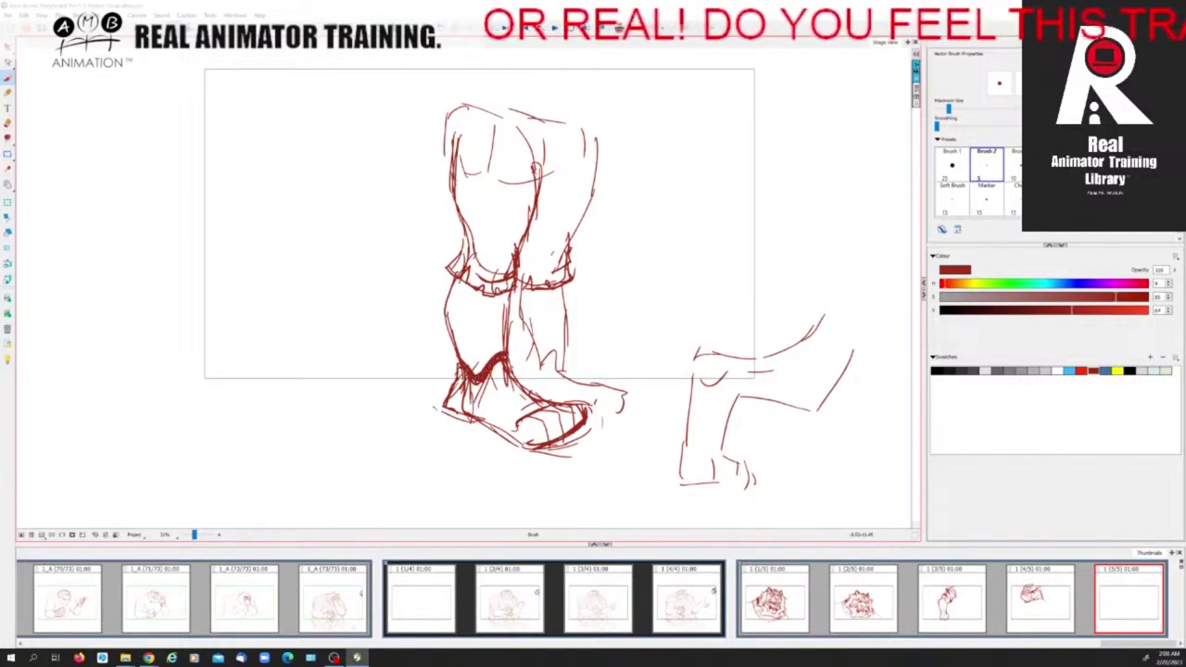
Draw dark stripes across the front leg's calf and a short one under the rear leg's cuff.
mouse_move(447, 324)
left_mouse_down()
mouse_move(508, 339)
mouse_move(489, 313)
mouse_move(507, 336)
mouse_move(469, 330)
mouse_move(476, 283)
mouse_move(478, 298)
left_mouse_up()
mouse_move(443, 306)
left_mouse_down()
mouse_move(468, 295)
mouse_move(458, 287)
mouse_move(476, 299)
left_mouse_up()
left_click_drag(450, 291, 459, 285)
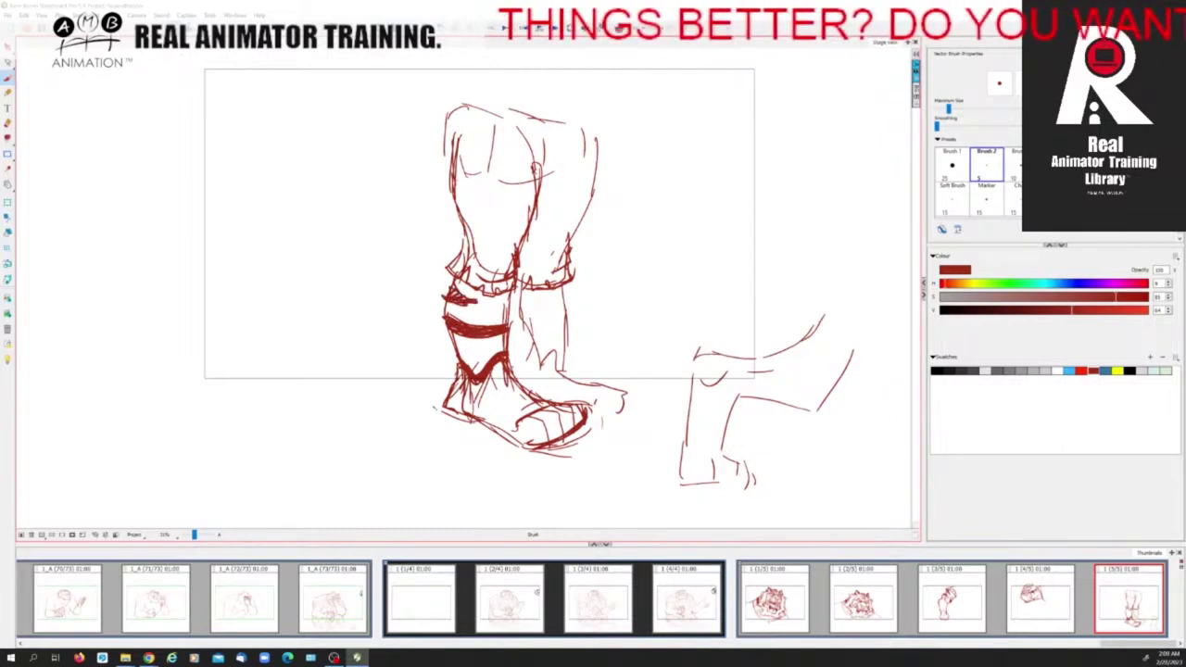
left_click_drag(522, 290, 541, 303)
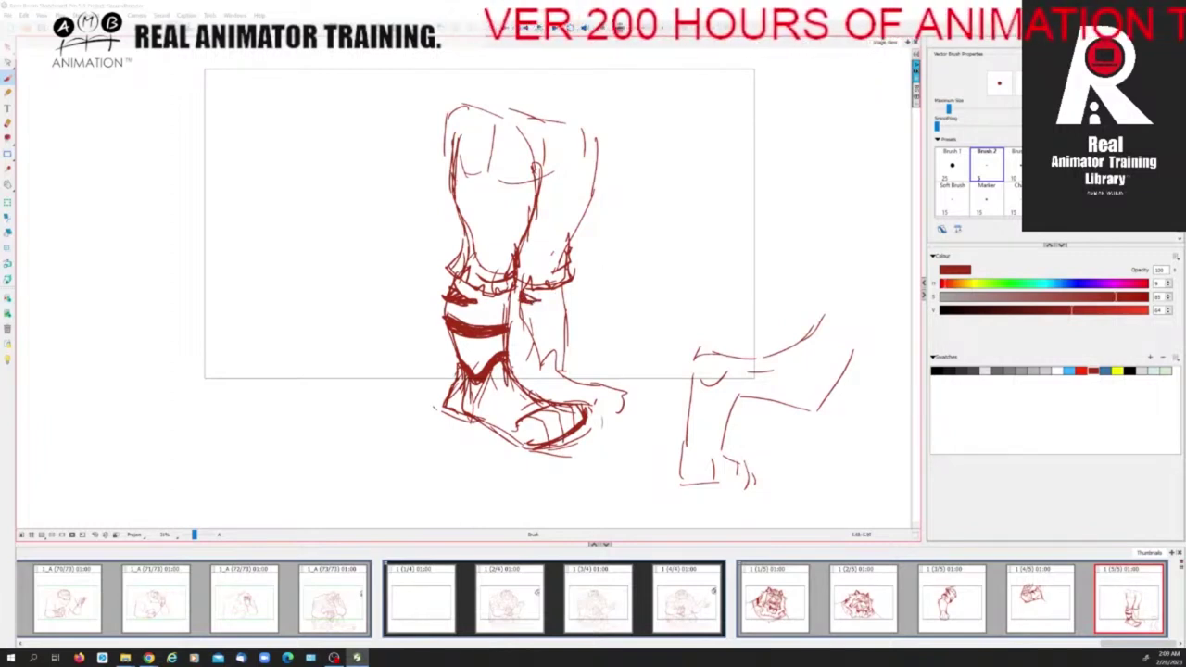
Sketch a second leg seen from the front, with a rounded knee, a cuff line and long side contours.
left_click_drag(755, 190, 727, 213)
left_click_drag(728, 180, 724, 219)
mouse_move(718, 177)
left_mouse_down()
mouse_move(714, 210)
mouse_move(732, 220)
left_mouse_up()
mouse_move(760, 183)
left_mouse_down()
mouse_move(747, 216)
mouse_move(704, 226)
left_mouse_up()
mouse_move(696, 155)
left_mouse_down()
mouse_move(708, 224)
mouse_move(695, 243)
mouse_move(700, 315)
left_mouse_up()
mouse_move(775, 208)
left_mouse_down()
mouse_move(776, 262)
mouse_move(756, 363)
left_mouse_up()
Add the front-view leg's ankle curve and upper side contour, and define its curved cuff.
left_click_drag(700, 298, 701, 361)
mouse_move(697, 363)
left_mouse_down()
mouse_move(731, 341)
mouse_move(764, 376)
left_mouse_up()
left_click_drag(771, 221, 790, 139)
mouse_move(690, 218)
left_mouse_down()
mouse_move(721, 236)
mouse_move(784, 224)
left_mouse_up()
Add dark tapering stripes on both sides of the front-view calf and start the hatched band beneath them.
left_click_drag(697, 231, 709, 270)
mouse_move(706, 269)
left_mouse_down()
mouse_move(693, 250)
mouse_move(703, 263)
left_mouse_up()
left_click_drag(776, 241, 758, 269)
mouse_move(760, 268)
left_mouse_down()
mouse_move(778, 249)
mouse_move(761, 267)
mouse_move(695, 267)
mouse_move(732, 294)
mouse_move(777, 292)
left_mouse_up()
mouse_move(695, 298)
left_mouse_down()
mouse_move(764, 316)
mouse_move(724, 298)
mouse_move(702, 304)
left_mouse_up()
mouse_move(703, 306)
left_mouse_down()
mouse_move(754, 296)
mouse_move(715, 307)
mouse_move(727, 315)
left_mouse_up()
Thicken the arched ankle band on the front-view leg and reinforce the nearby lower-leg contours.
left_click_drag(700, 354, 762, 375)
mouse_move(727, 342)
left_mouse_down()
mouse_move(700, 365)
mouse_move(756, 372)
mouse_move(696, 373)
left_mouse_up()
mouse_move(702, 307)
left_mouse_down()
mouse_move(750, 316)
mouse_move(708, 310)
left_mouse_up()
left_click_drag(690, 246, 697, 301)
left_click_drag(701, 344, 691, 380)
left_click_drag(757, 354, 762, 399)
Draw the front-view foot flaring out from the ankle and outline its large rounded toe.
mouse_move(699, 365)
left_mouse_down()
mouse_move(650, 422)
mouse_move(654, 446)
left_mouse_up()
left_click_drag(758, 378, 759, 422)
left_click_drag(700, 369, 677, 422)
left_click_drag(650, 428, 707, 417)
left_click_drag(697, 415, 694, 454)
mouse_move(659, 417)
left_mouse_down()
mouse_move(673, 462)
mouse_move(698, 461)
left_mouse_up()
Outline the front-view foot's remaining toes, divide them with vertical lines and thicken the upper edge.
left_click_drag(697, 428, 763, 415)
mouse_move(764, 415)
left_mouse_down()
mouse_move(772, 440)
mouse_move(691, 461)
left_mouse_up()
left_click_drag(721, 422, 721, 459)
mouse_move(743, 420)
left_mouse_down()
mouse_move(743, 456)
mouse_move(770, 437)
mouse_move(745, 447)
left_mouse_up()
left_click_drag(766, 417, 693, 417)
mouse_move(737, 423)
left_mouse_down()
mouse_move(669, 410)
mouse_move(654, 428)
left_mouse_up()
mouse_move(655, 429)
left_mouse_down()
mouse_move(695, 464)
mouse_move(767, 416)
left_mouse_up()
Reinforce the side contours of the front-view leg from the cuff down to the ankle.
left_click_drag(692, 251, 687, 385)
left_click_drag(771, 263, 753, 387)
left_click_drag(705, 320, 688, 408)
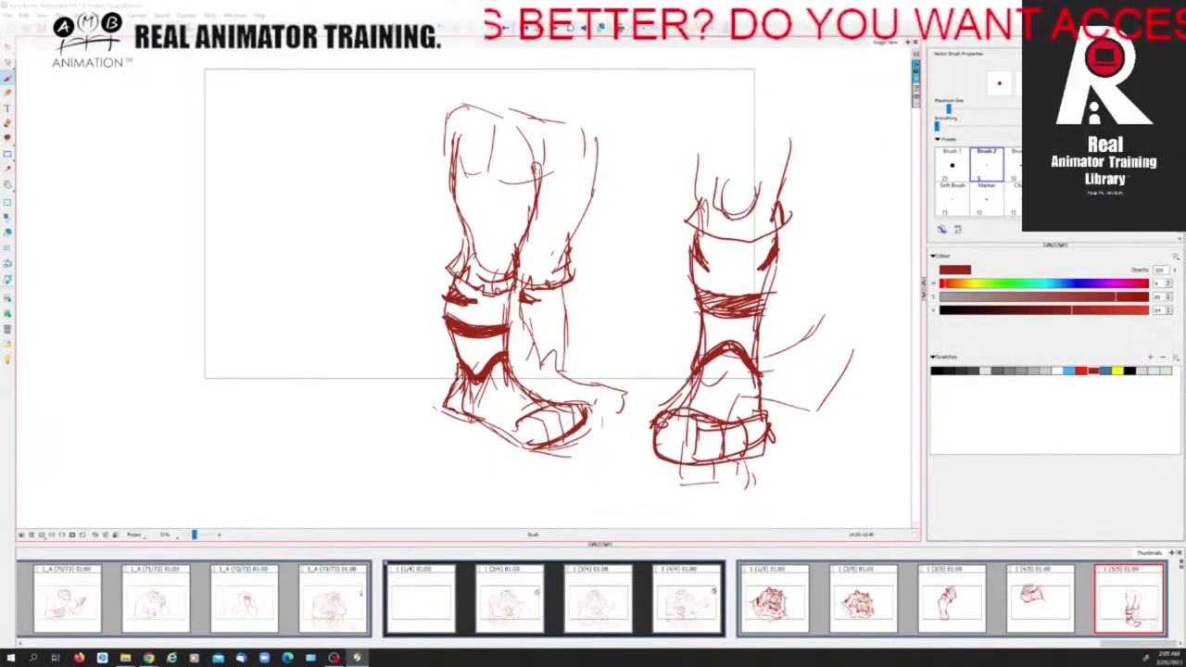
left_click(7, 47)
key("ctrl+a")
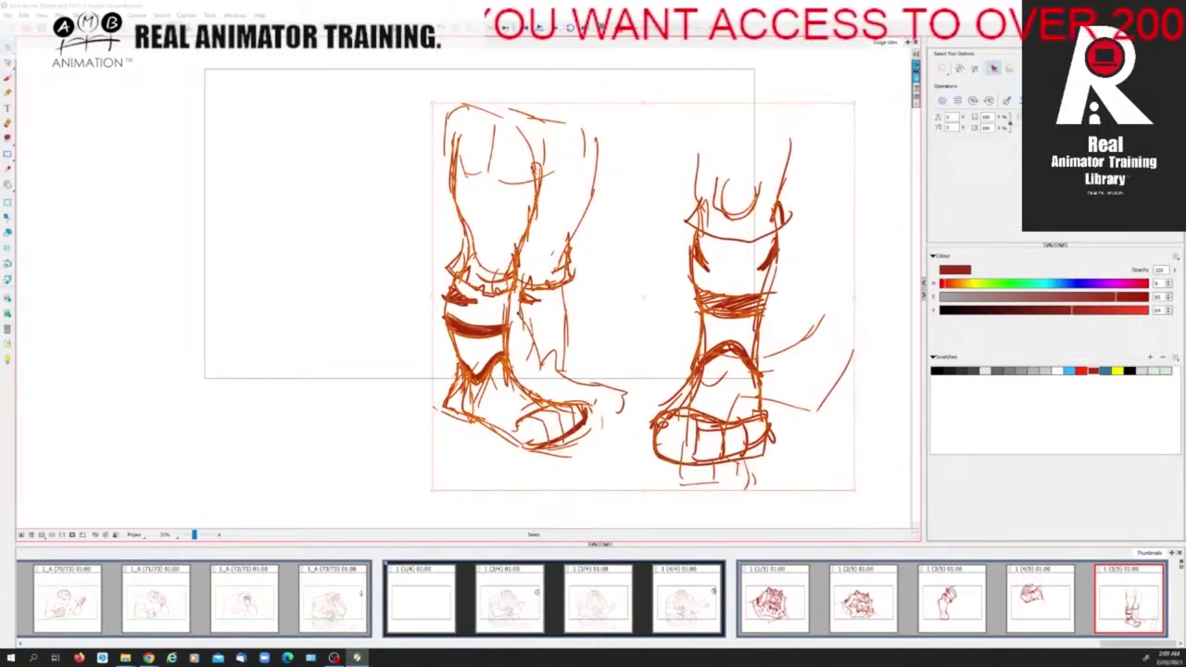
left_click(884, 515)
Review the five drawing panels of the last scene in order and save the storyboard.
left_click(780, 604)
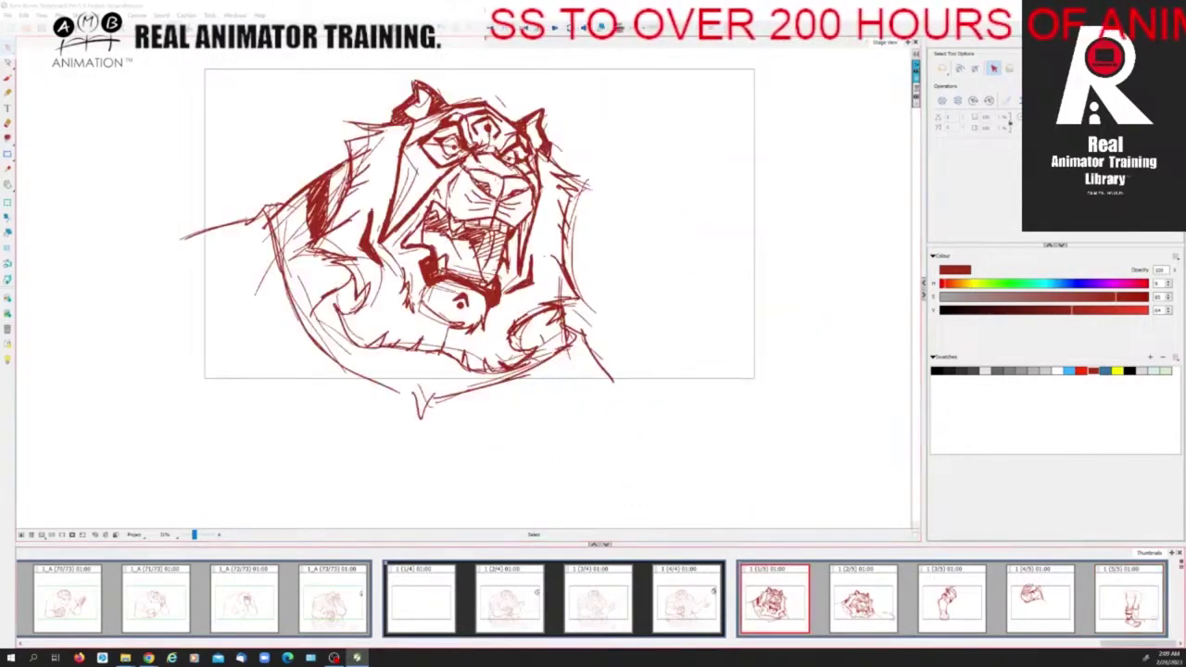
left_click(866, 604)
left_click(954, 604)
left_click(1058, 601)
left_click(1134, 606)
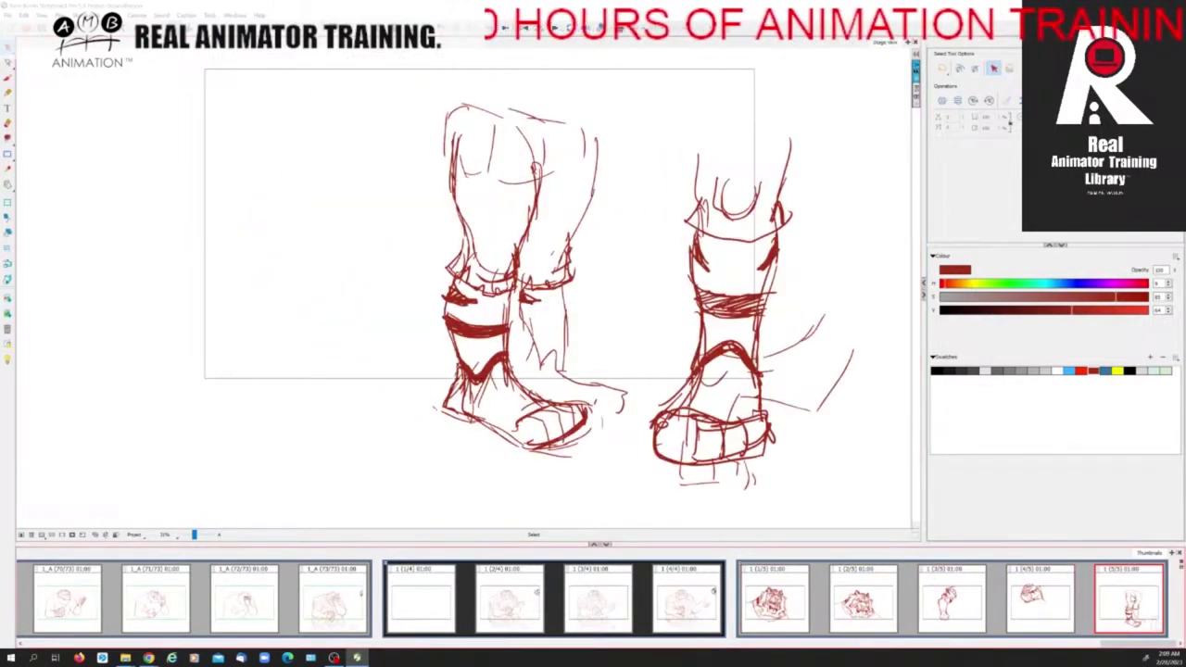
key("ctrl+s")
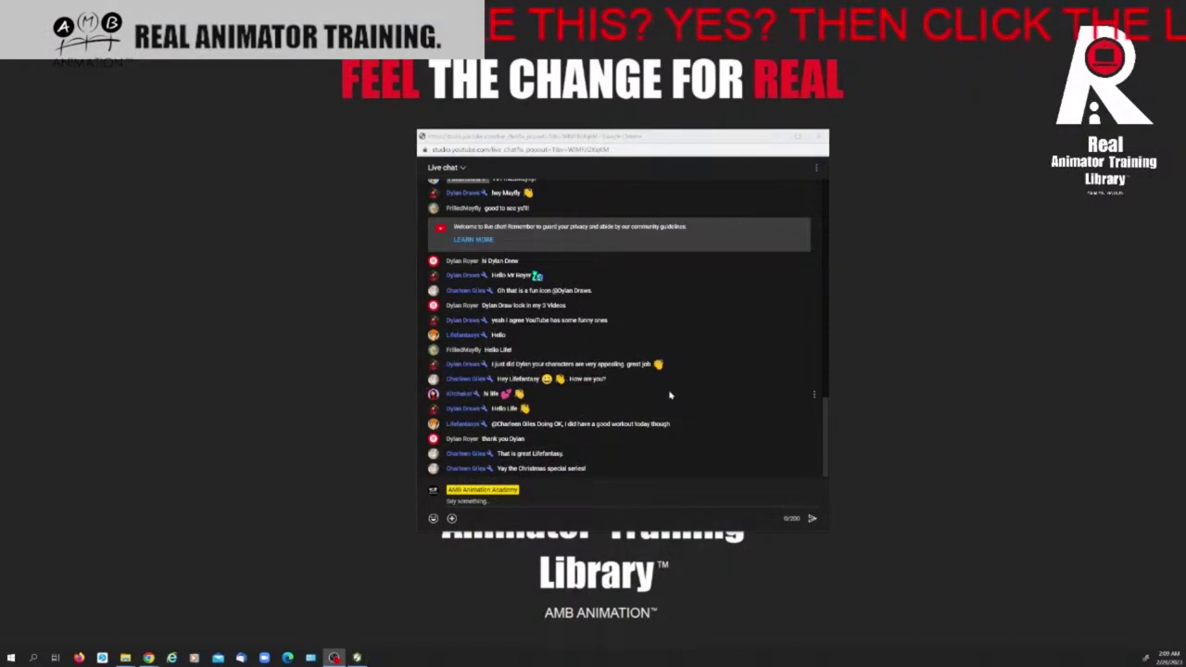
Switch to the pop-out YouTube live chat window and reposition it on the desktop.
scroll(671, 396, "up", 1)
scroll(672, 400, "down", 1)
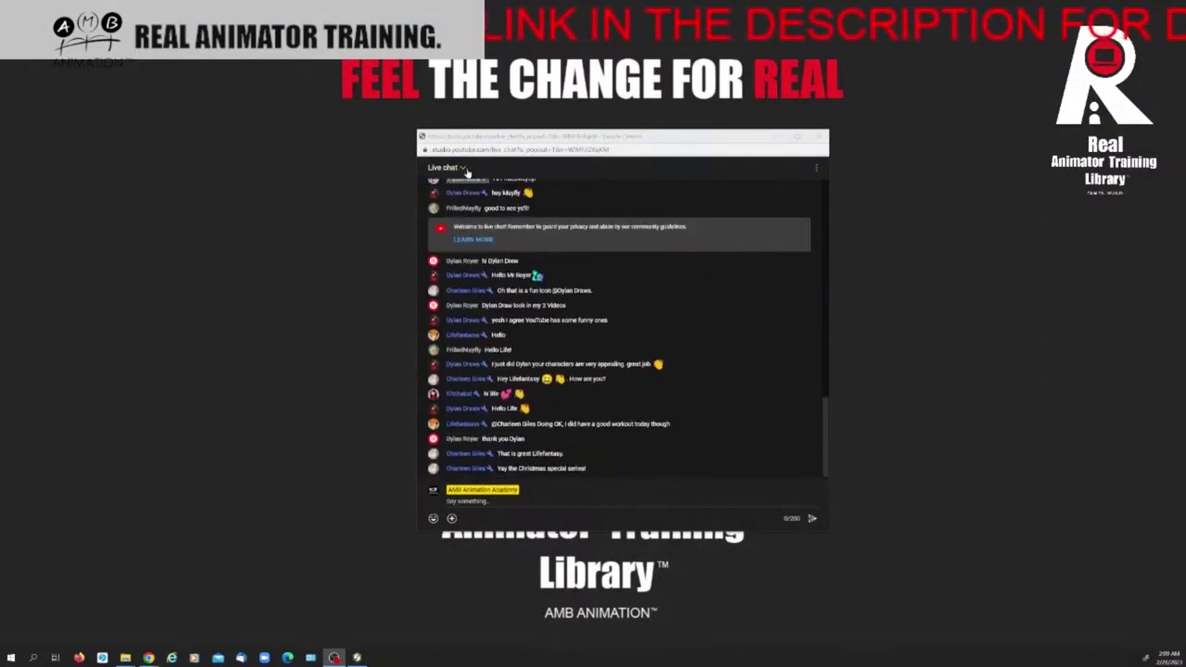
left_click_drag(698, 139, 605, 142)
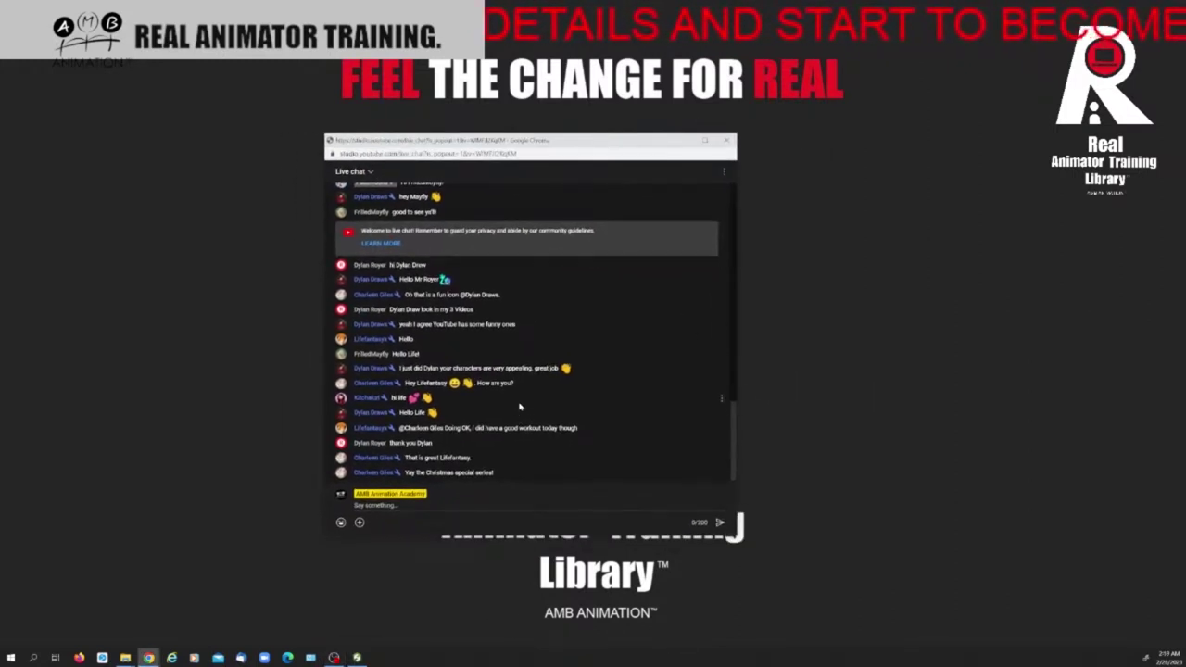
Switch the chat view to Top chat and back to Live chat, and read through the messages.
left_click(373, 175)
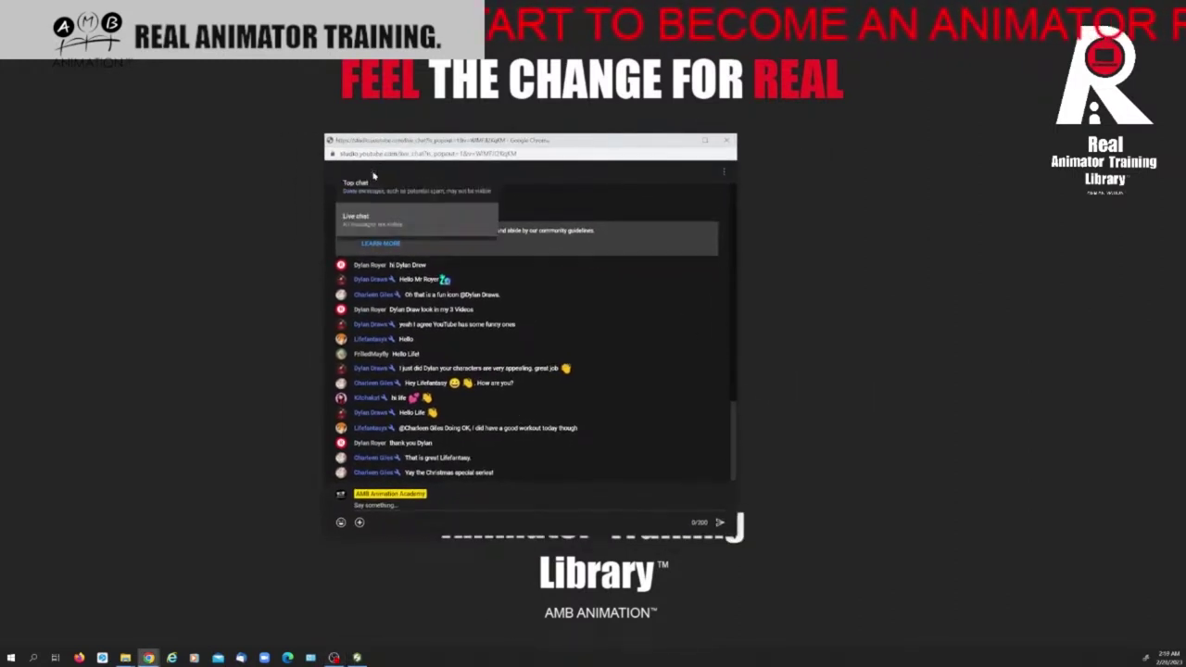
left_click(374, 195)
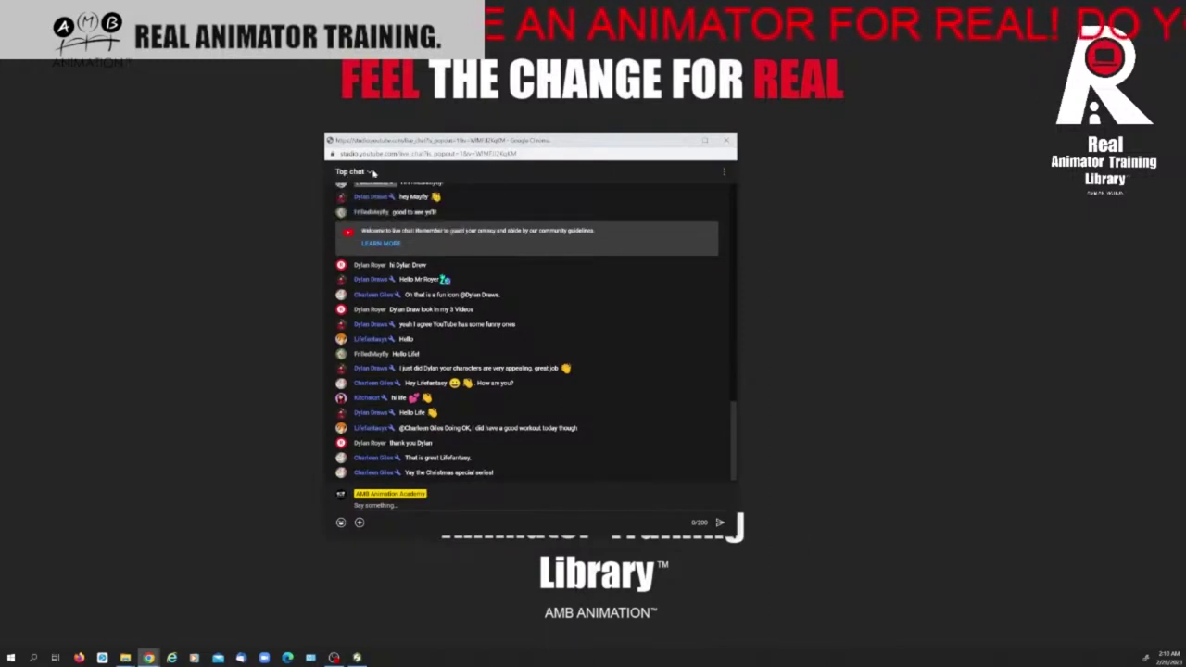
left_click(371, 173)
left_click(374, 222)
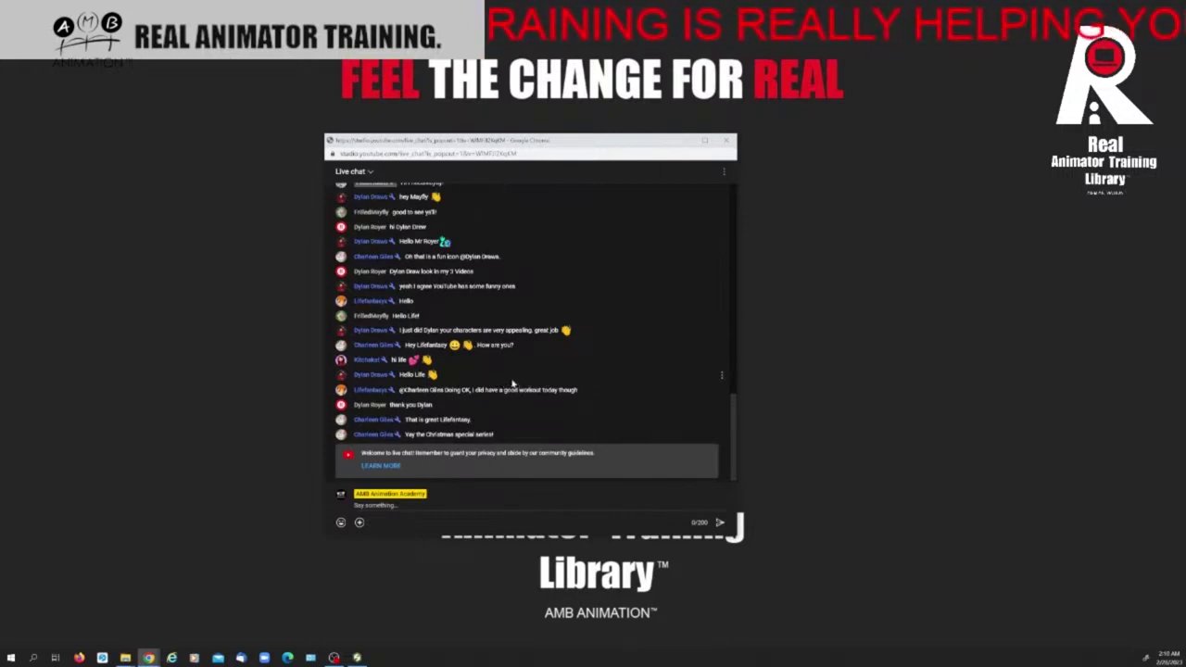
scroll(518, 382, "up", 2)
scroll(528, 380, "down", 2)
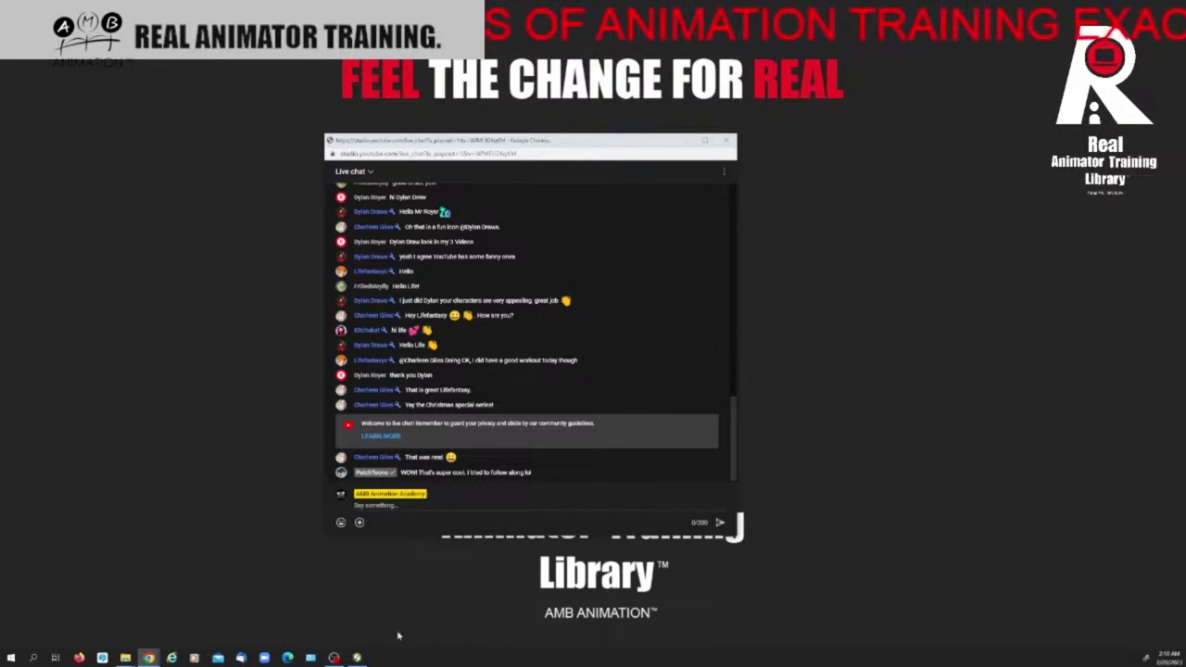
Switch back to Storyboard Pro and open panel 72/73 of scene 1_A.
left_click(358, 658)
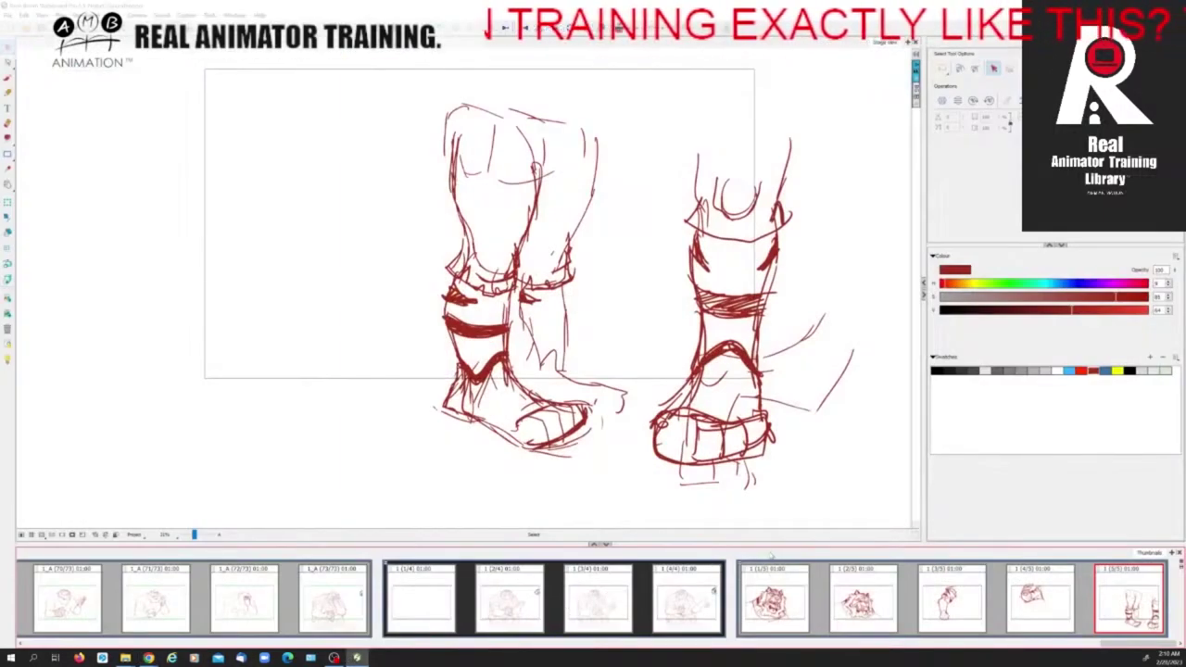
left_click(312, 609)
left_click(257, 604)
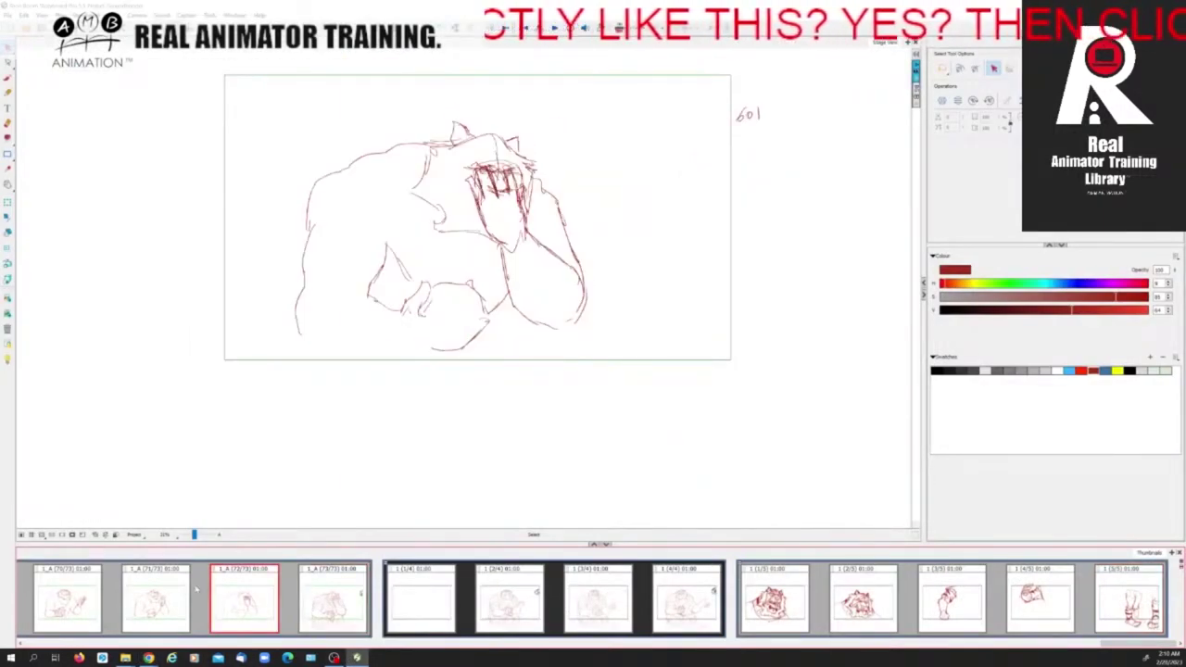
Review the rough poses in scene 1_A panels 70/73 to 73/73, ending on the cleaned-up seated tiger drawing.
left_click(170, 600)
left_click(76, 605)
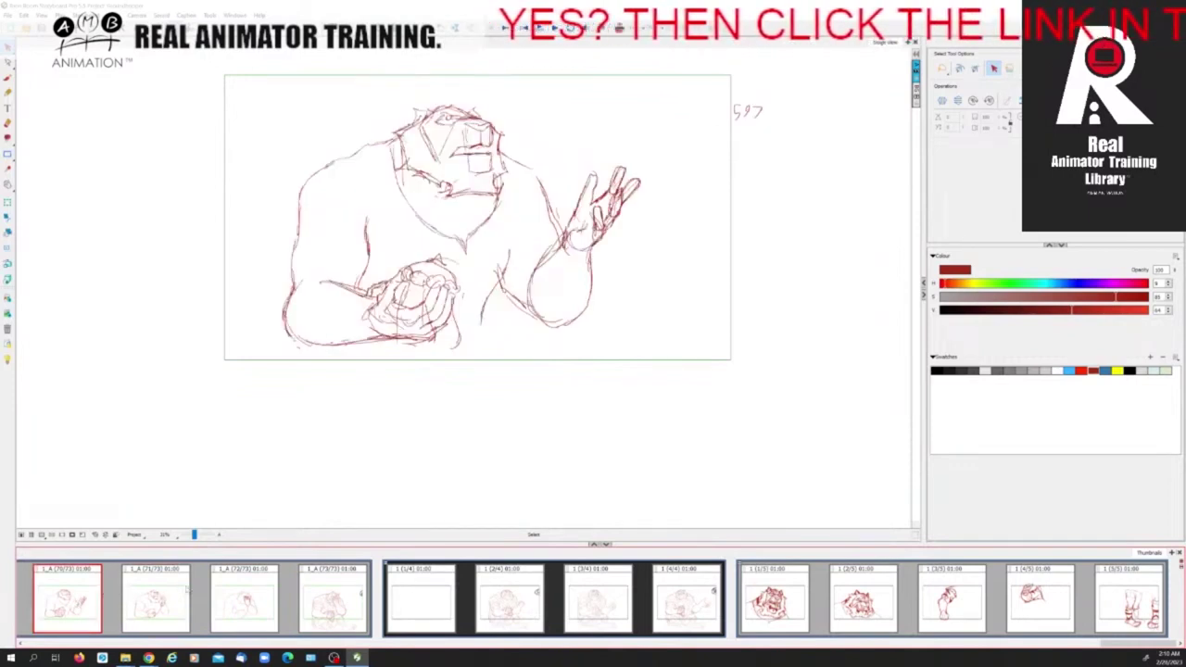
left_click(156, 600)
left_click(244, 602)
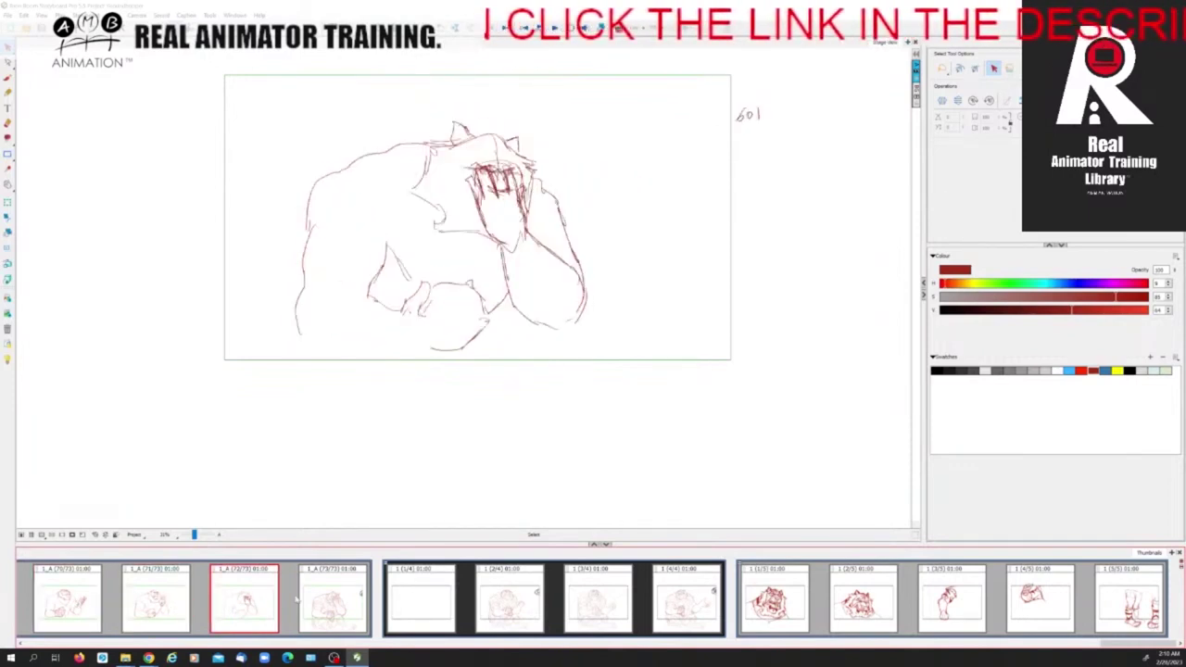
left_click(343, 593)
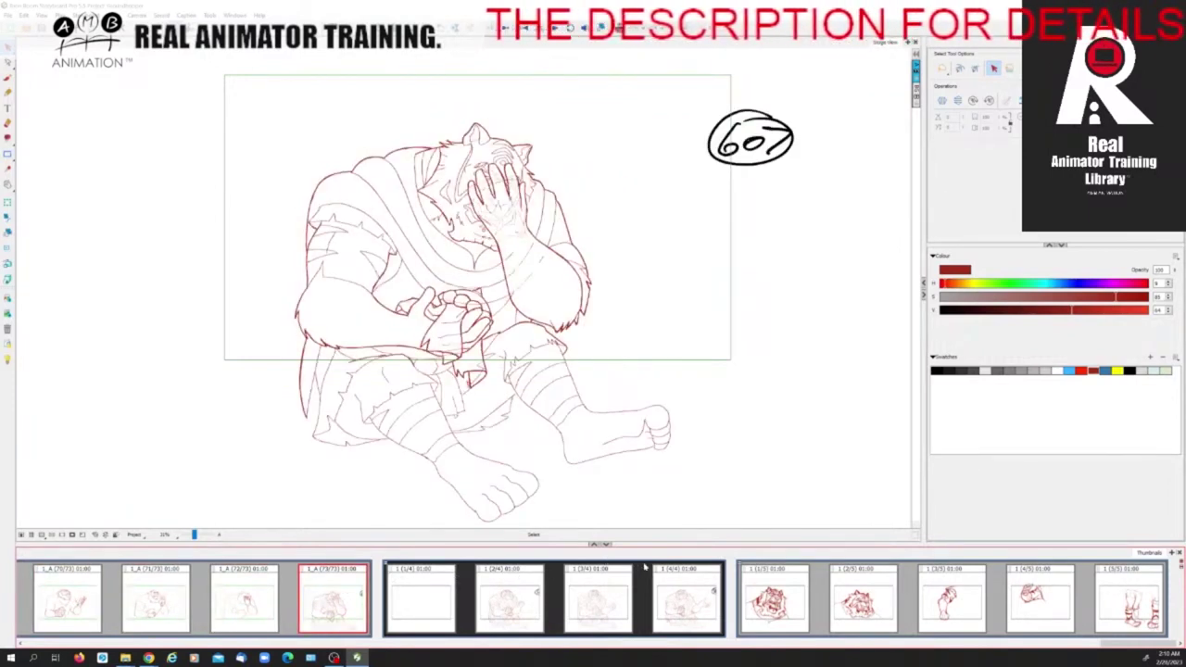
Flip back and forth through panels 2/4, 3/4 and 4/4 of the following scene to compare the seated tiger poses.
left_click(521, 619)
left_click(601, 615)
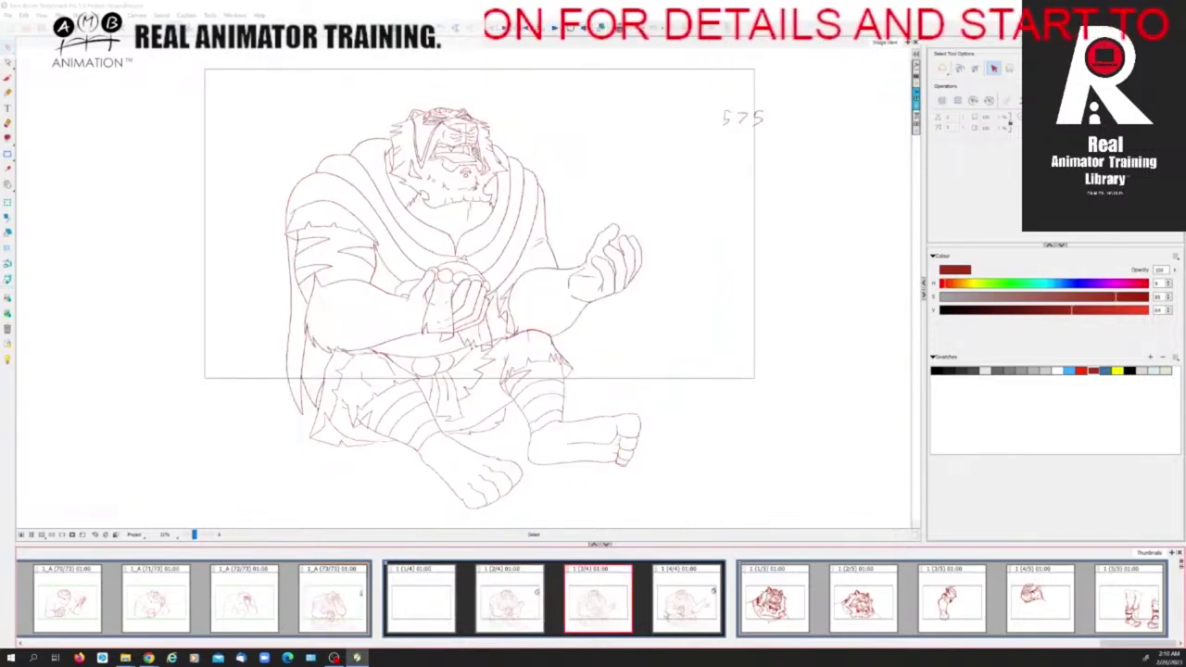
left_click(684, 609)
left_click(610, 608)
left_click(522, 607)
left_click(590, 603)
left_click(676, 599)
left_click(593, 601)
left_click(520, 605)
left_click(601, 602)
key("Right")
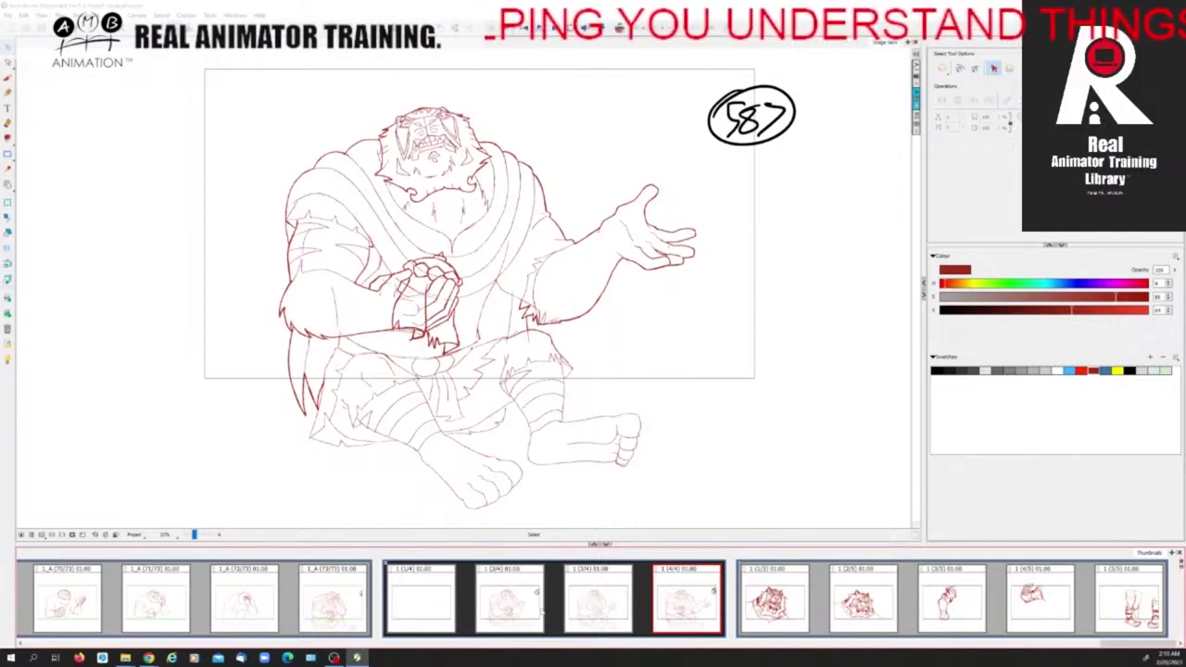
Go through the last scene's five panels twice, examining the tiger head, hand and leg drawings, and return to panel 1/5.
left_click(784, 603)
left_click(868, 596)
left_click(964, 585)
left_click(1039, 600)
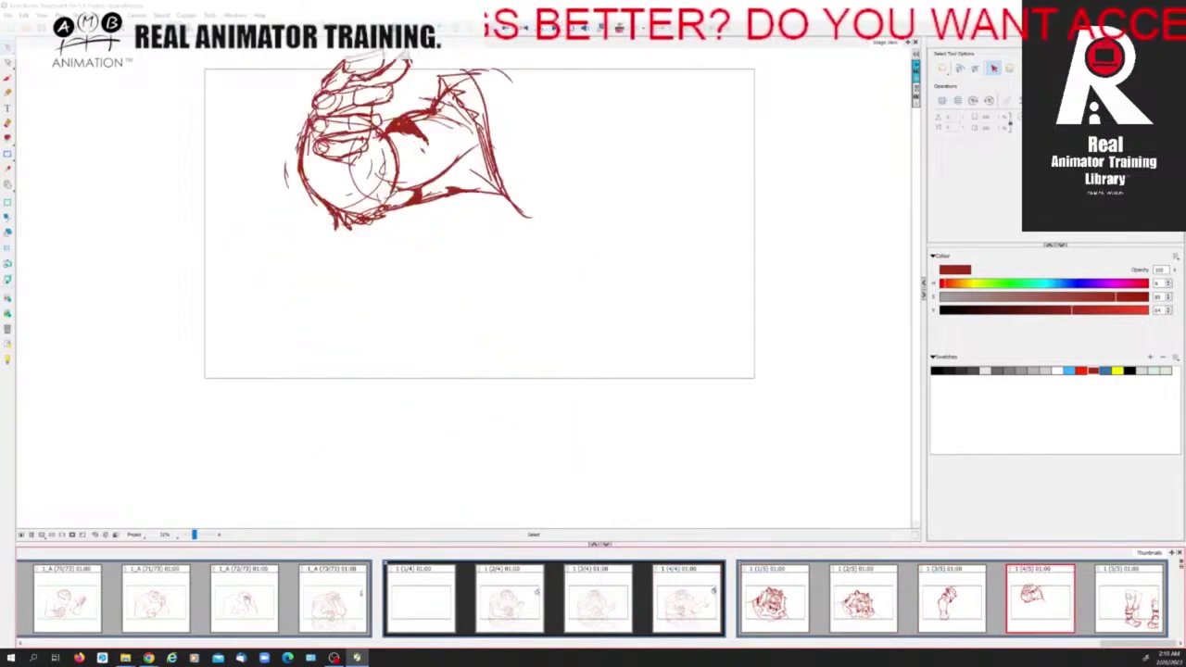
left_click(1129, 600)
left_click(772, 599)
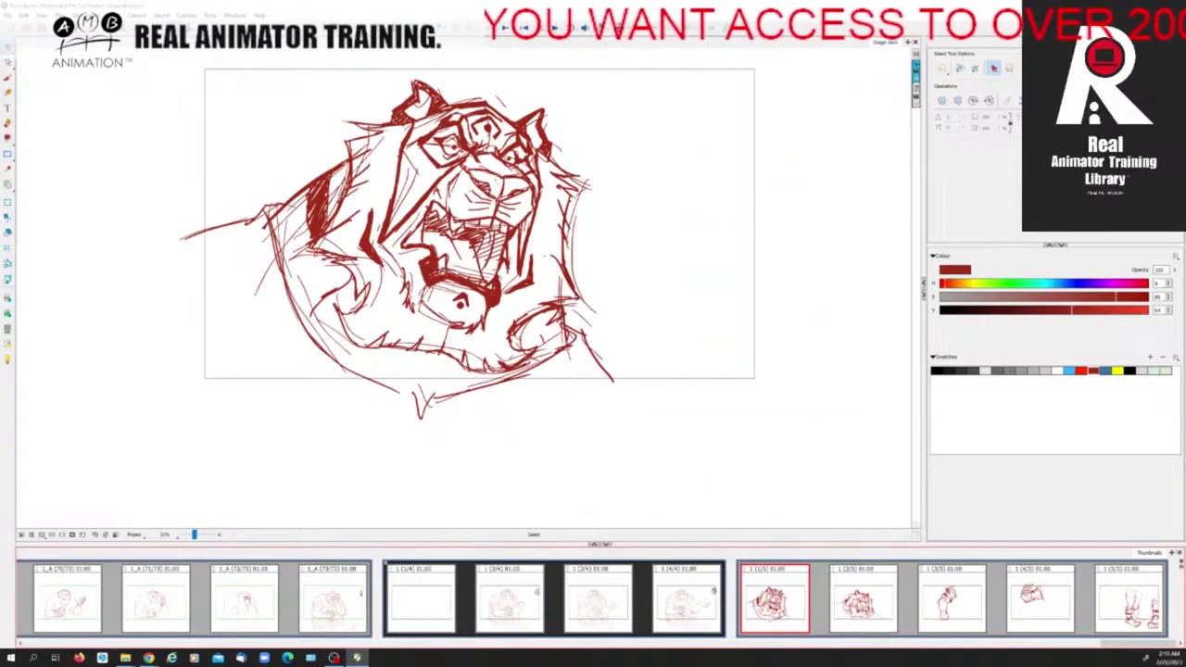
left_click(861, 599)
left_click(952, 600)
left_click(1039, 599)
left_click(1128, 599)
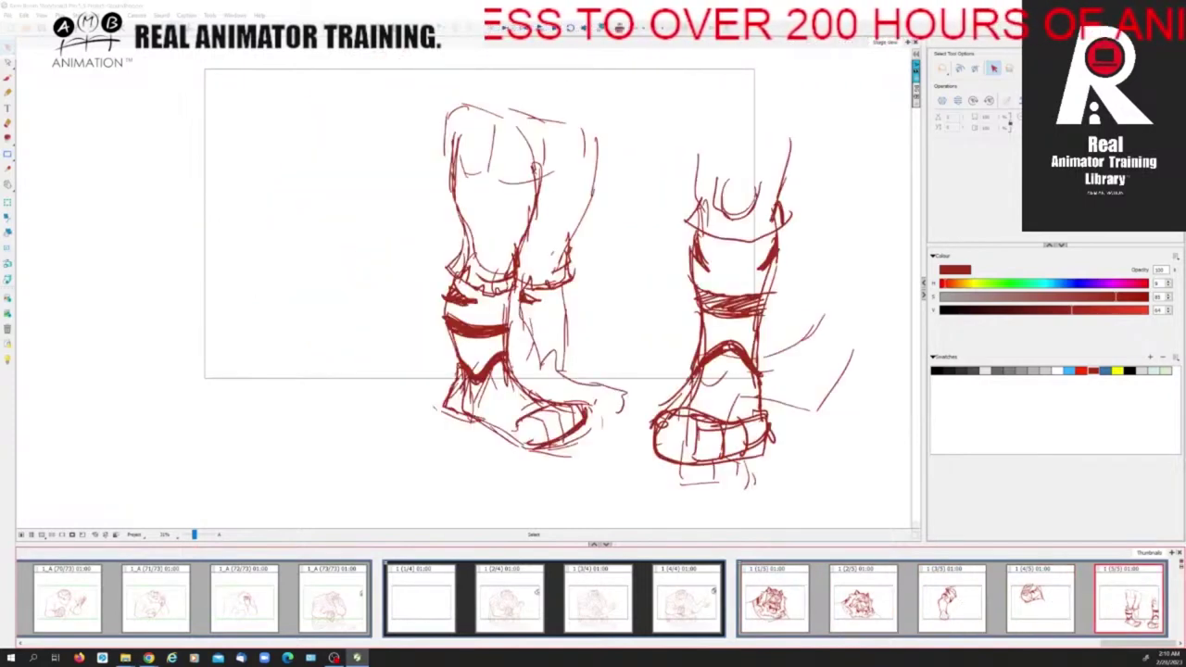
left_click(772, 599)
Revisit scene 1_A's rough poses in panels 70/73, 71/73 and 72/73, finishing on panel 73/73.
left_click(243, 602)
left_click(147, 605)
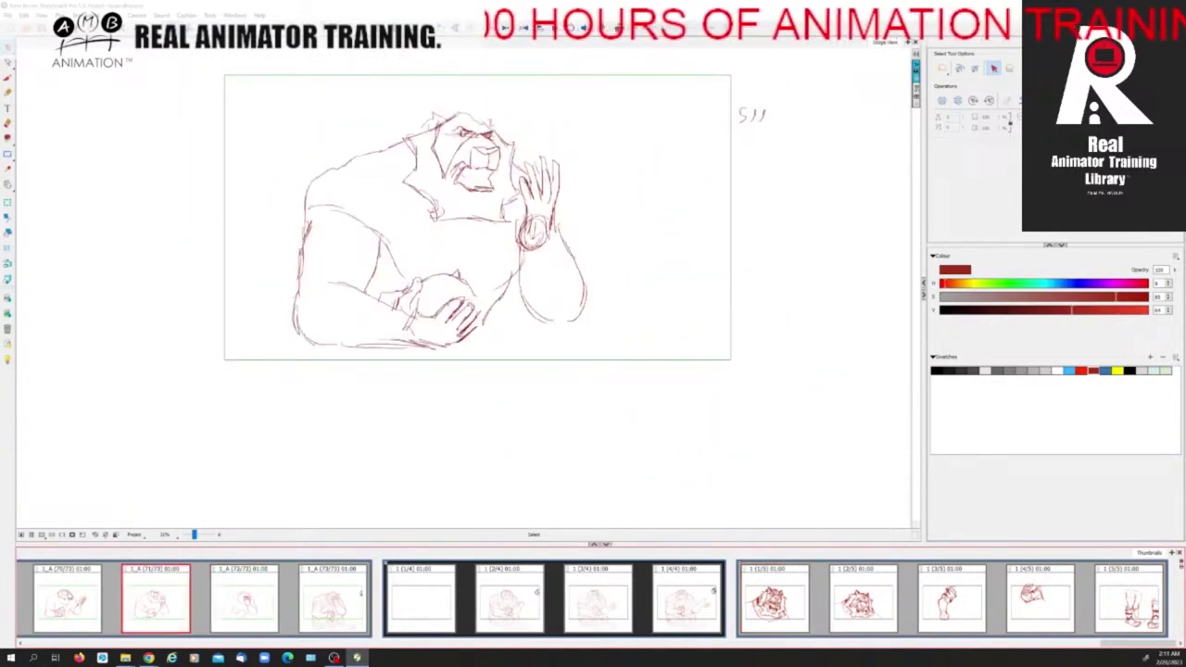
left_click(71, 598)
left_click(239, 599)
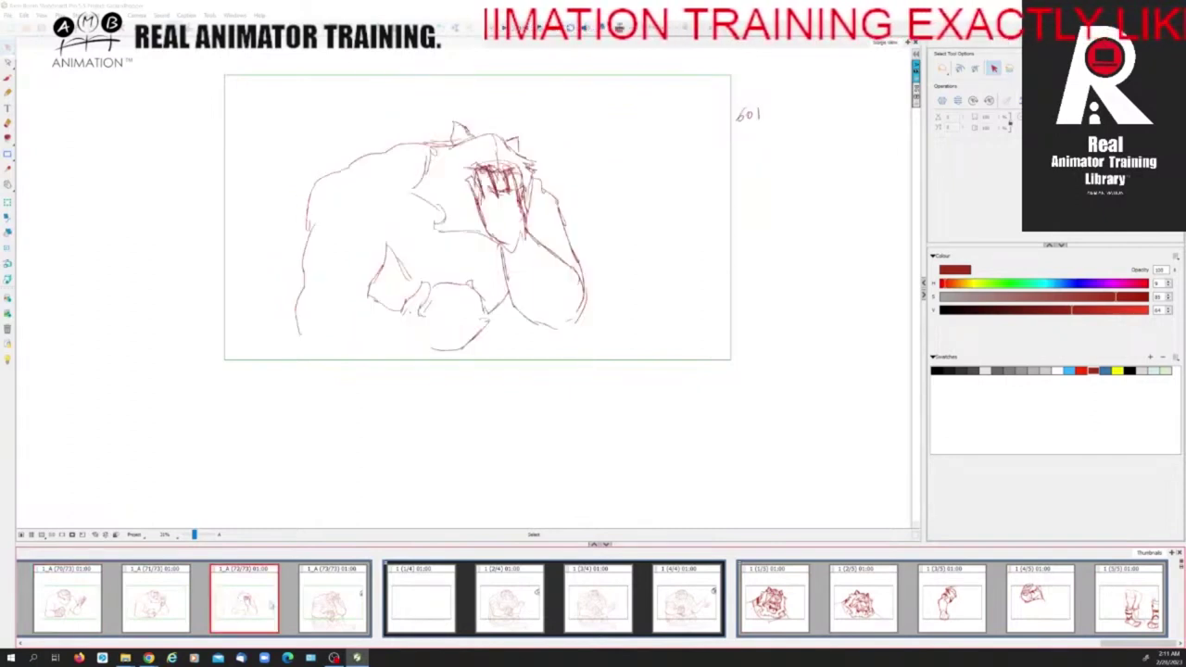
left_click(332, 600)
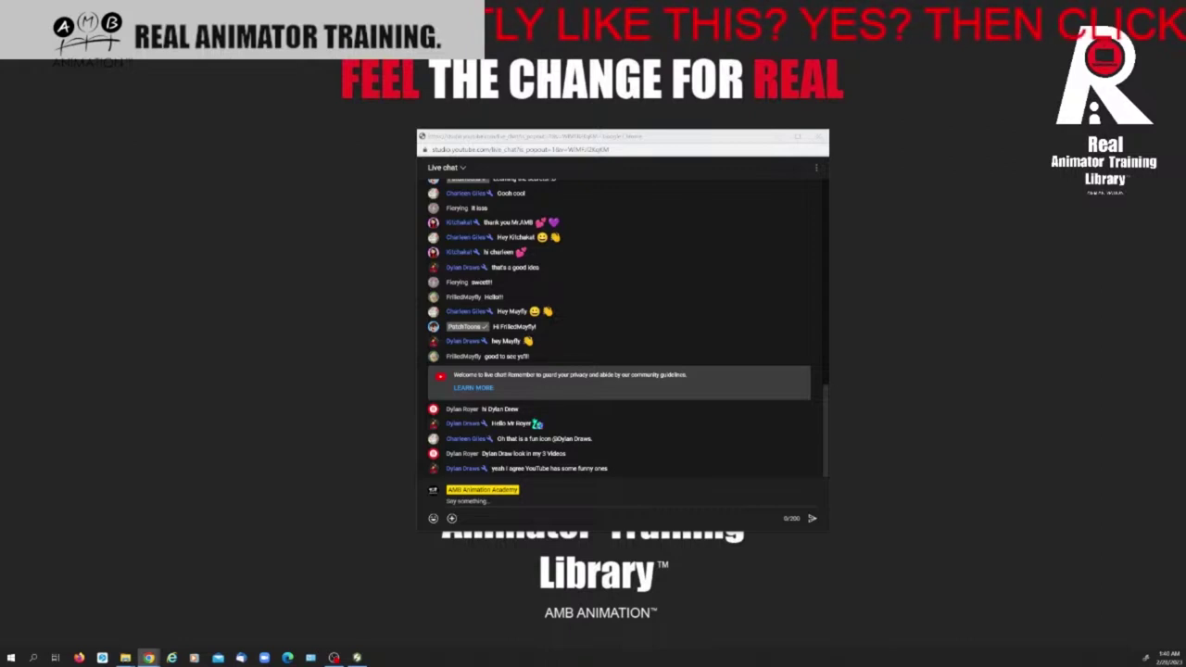
Bring the Real Animator Training dashboard browser window onto this screen, maximize it and open My Account.
left_click_drag(1185, 190, 452, 119)
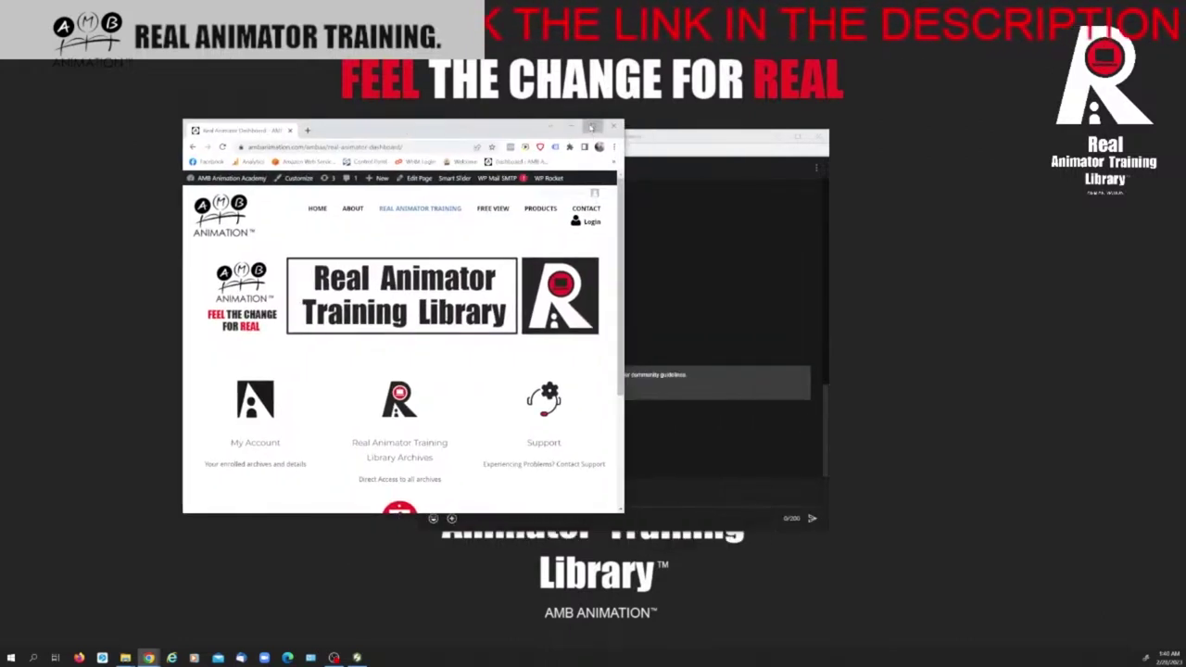
left_click(592, 126)
mouse_move(610, 102)
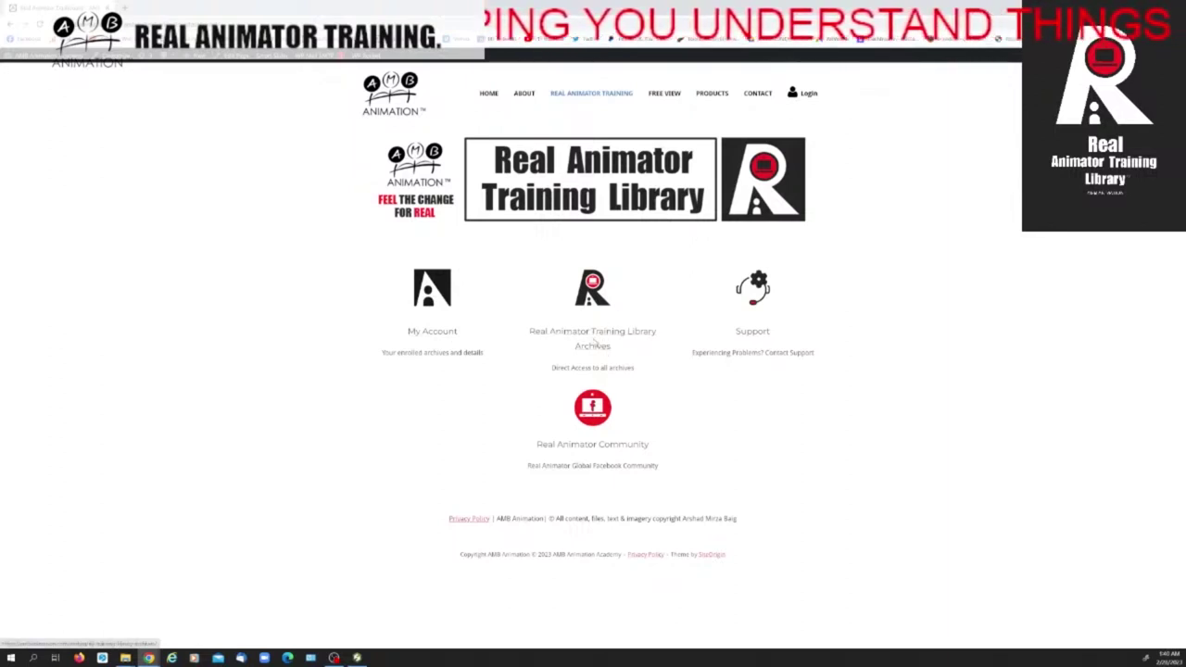
left_click(441, 337)
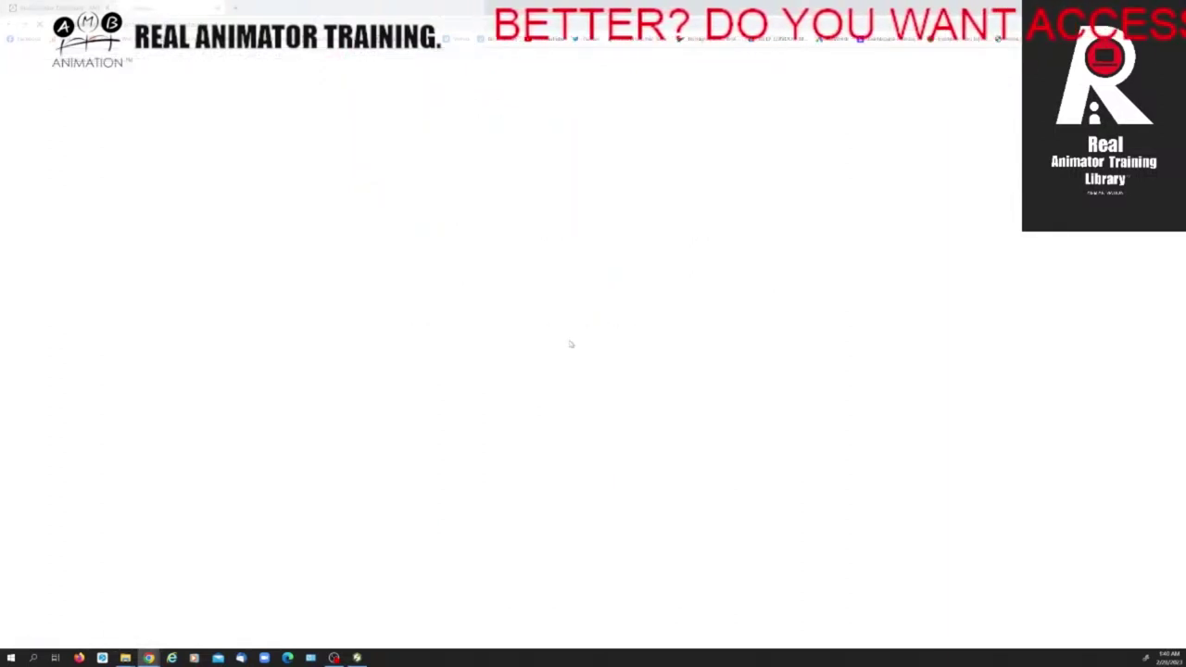
Look through the full Your Archives list on the account page, from the Anime Sakuga archive to the Animation Basics Course.
scroll(547, 362, "down", 2)
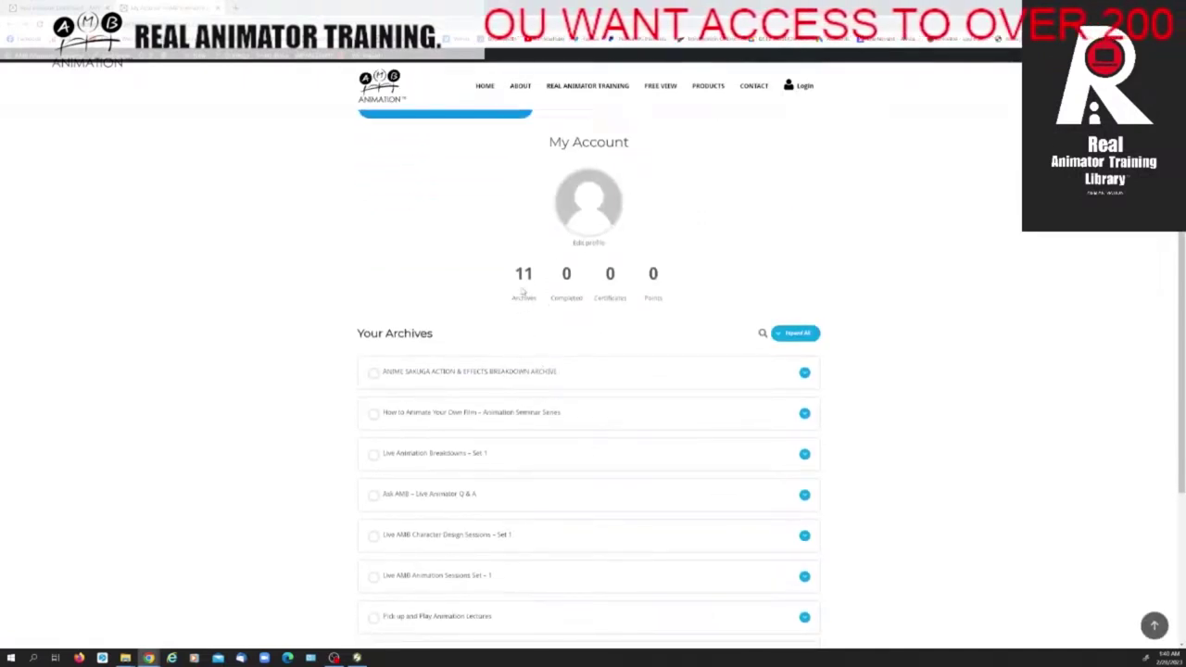
scroll(516, 324, "down", 2)
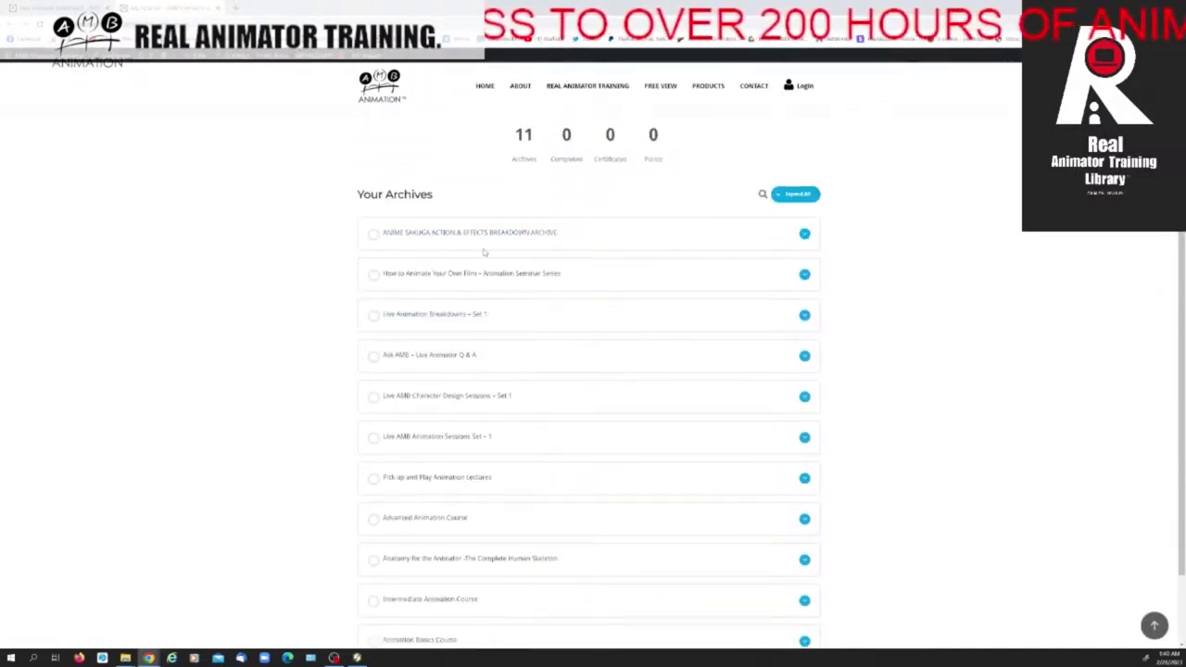
scroll(519, 259, "down", 1)
scroll(545, 265, "down", 1)
scroll(496, 419, "up", 3)
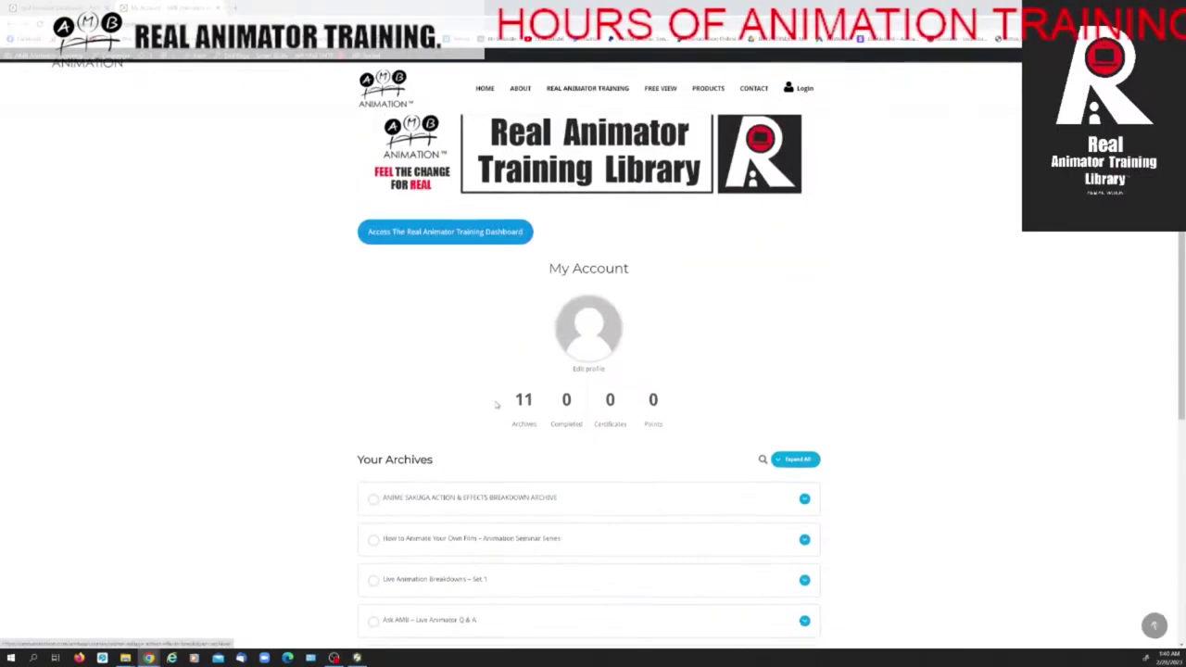
scroll(461, 374, "down", 2)
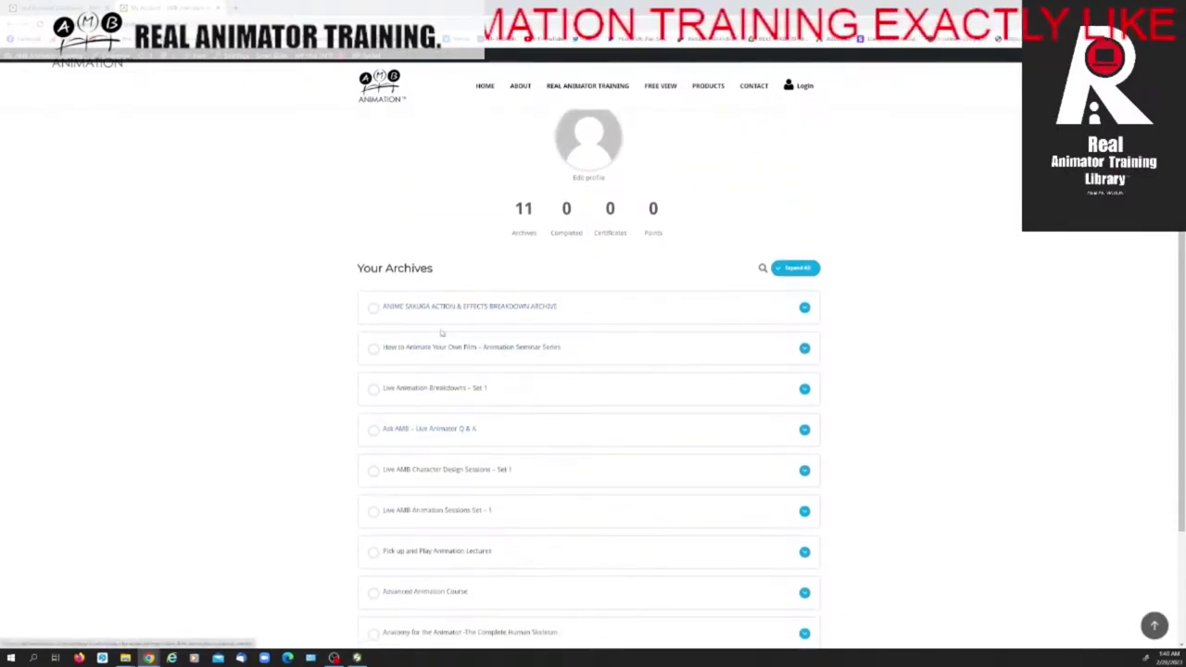
scroll(511, 398, "down", 3)
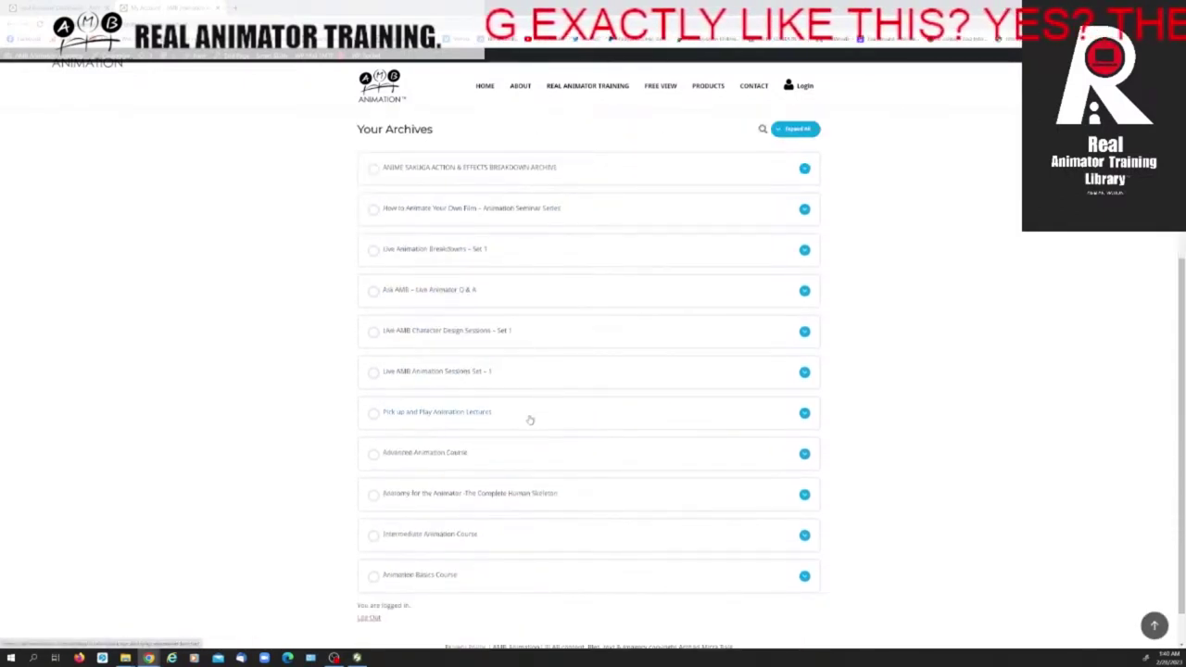
scroll(482, 398, "up", 2)
scroll(482, 394, "down", 3)
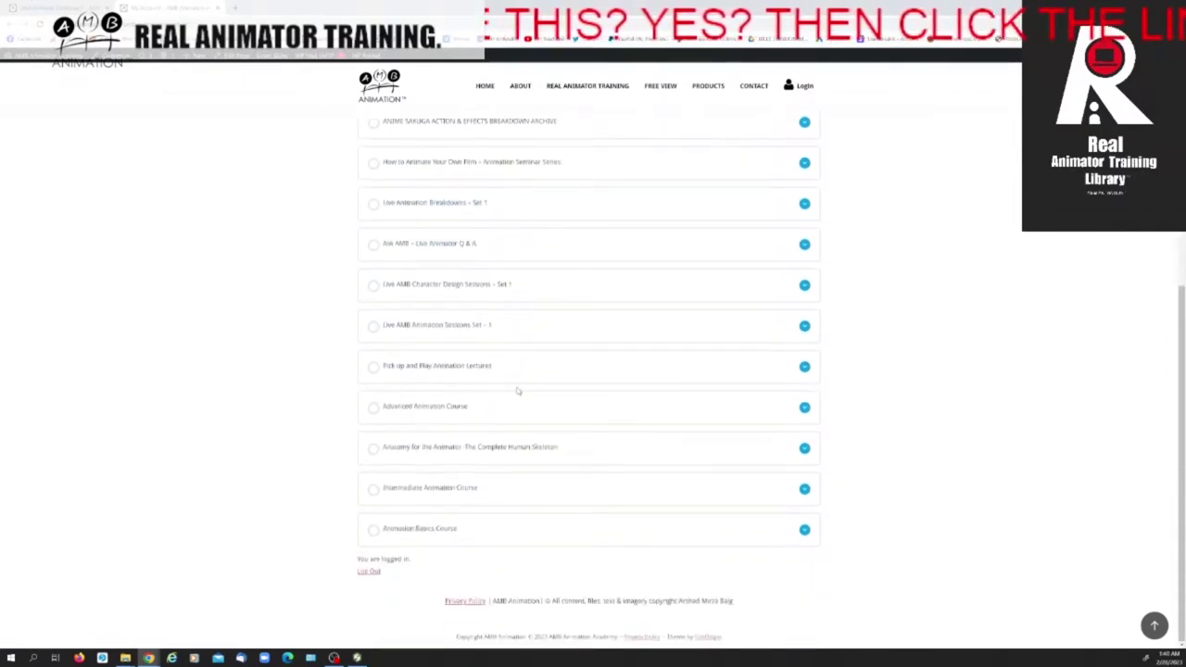
Open the Animation Basics Course archive and go to its Ball Series lessons.
left_click(441, 531)
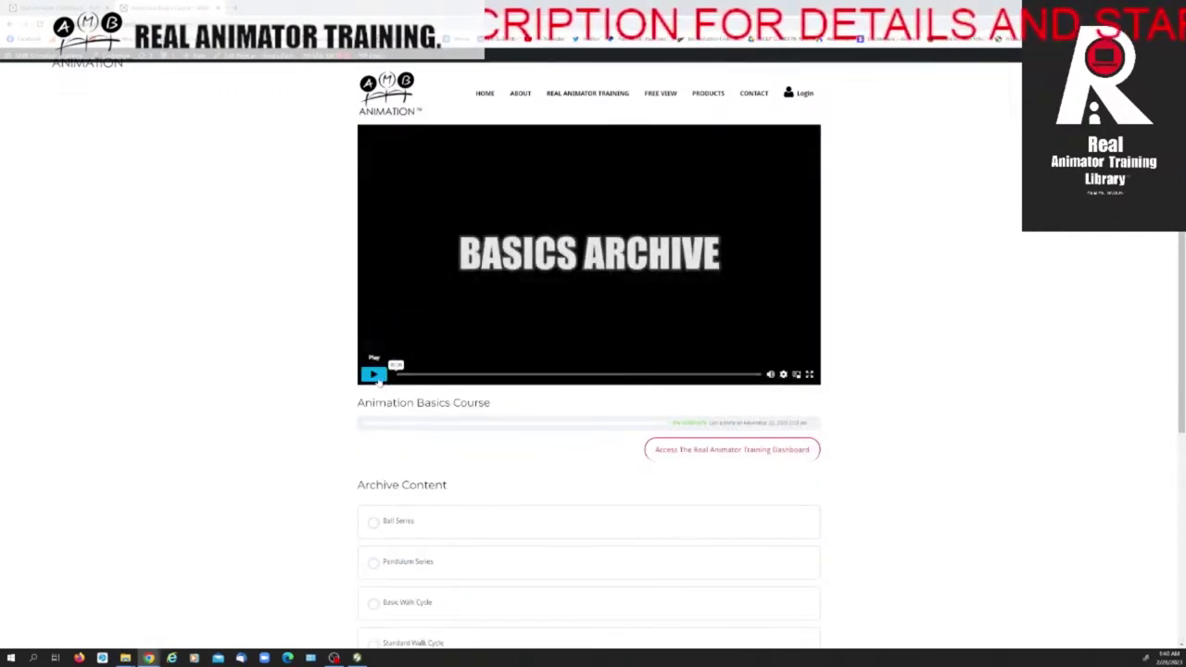
scroll(469, 320, "down", 1)
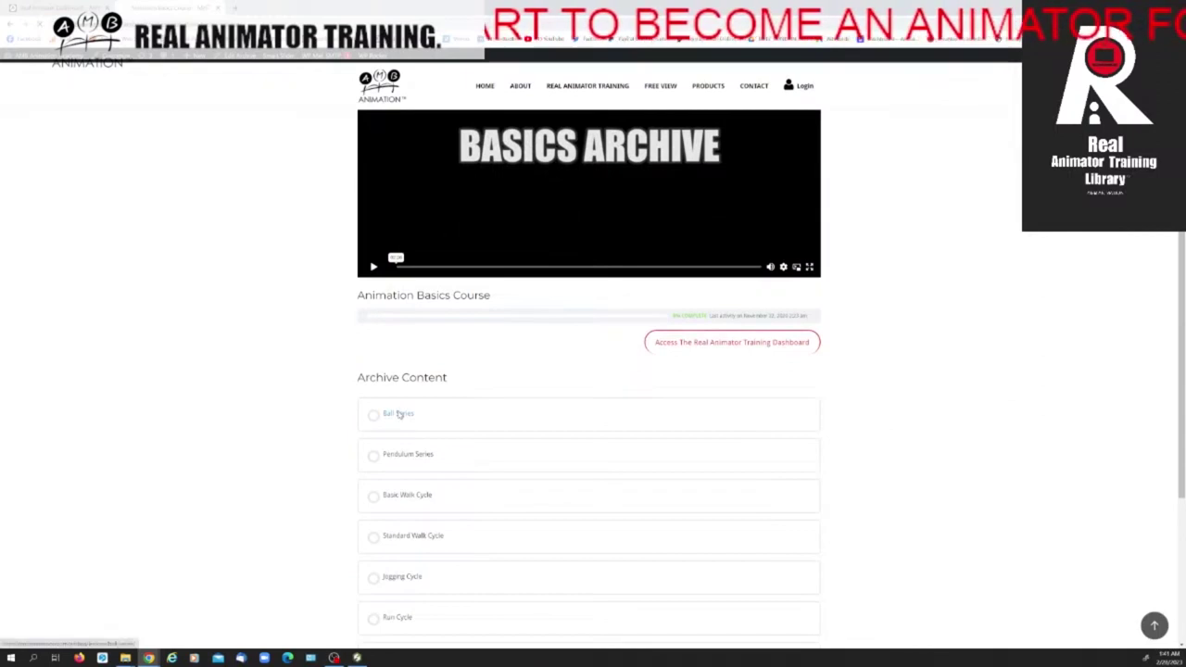
left_click(433, 409)
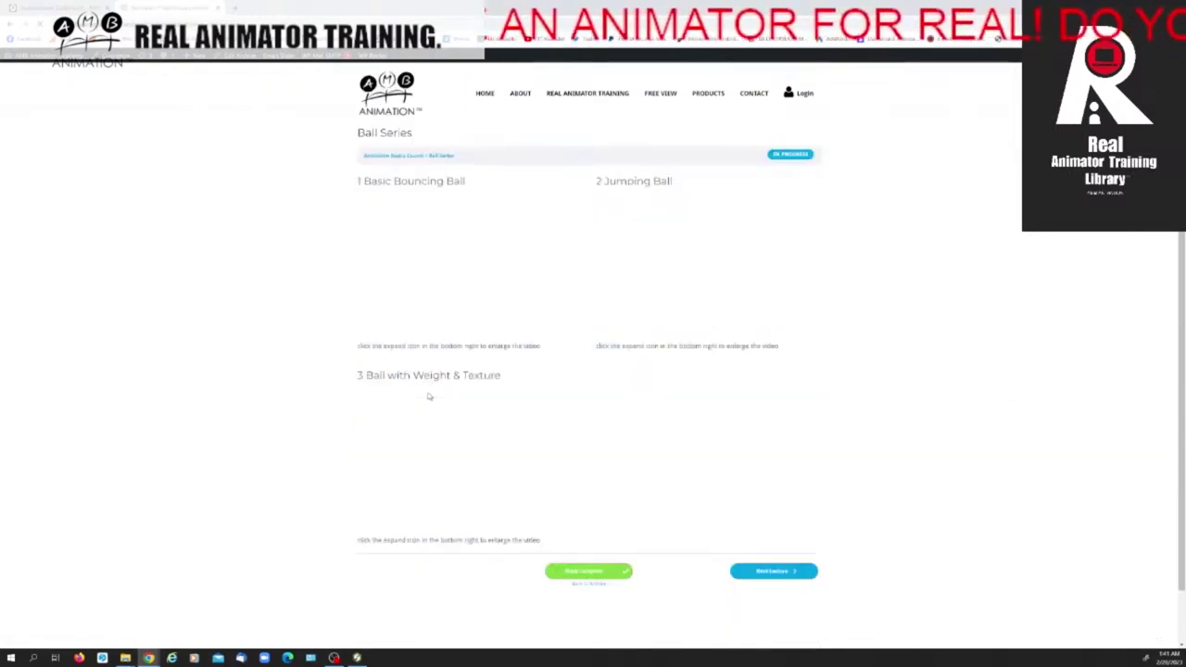